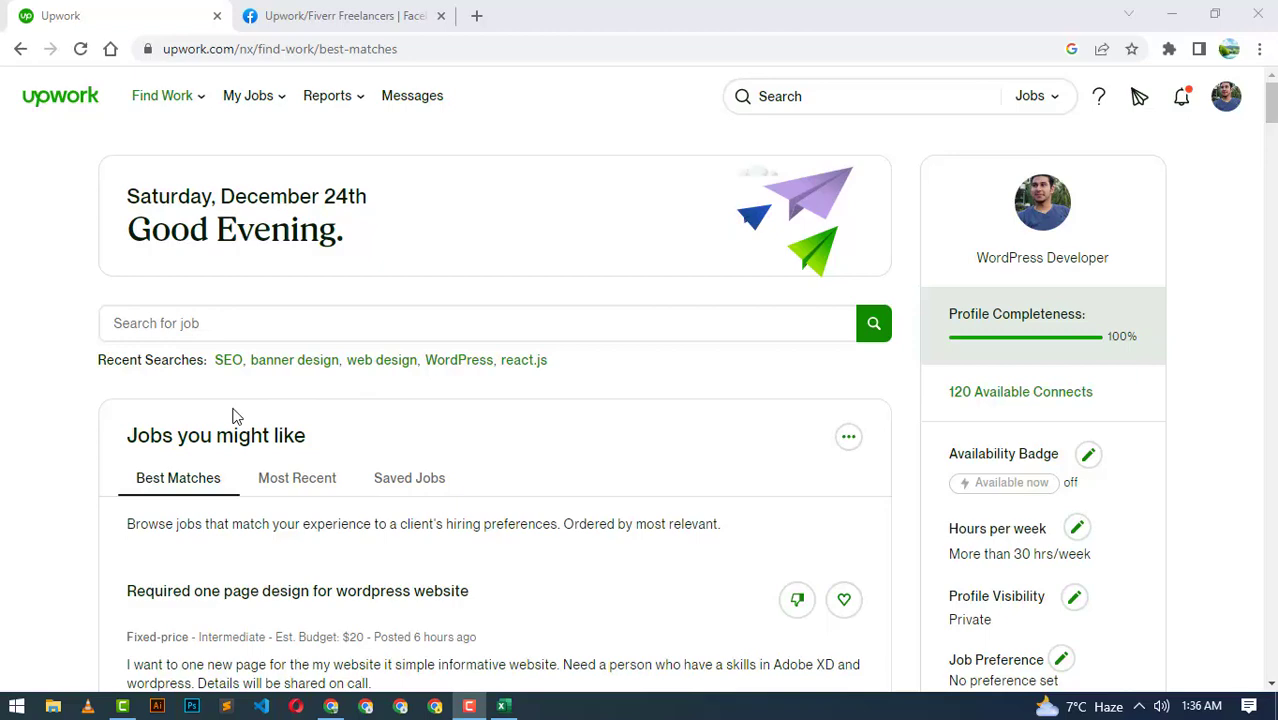
Step: Examine the first recommended jobs under Best Matches, checking each one's budget, payment verification, client rating, spending and location
{"action": "mouse_move", "coordinate": [165, 95]}
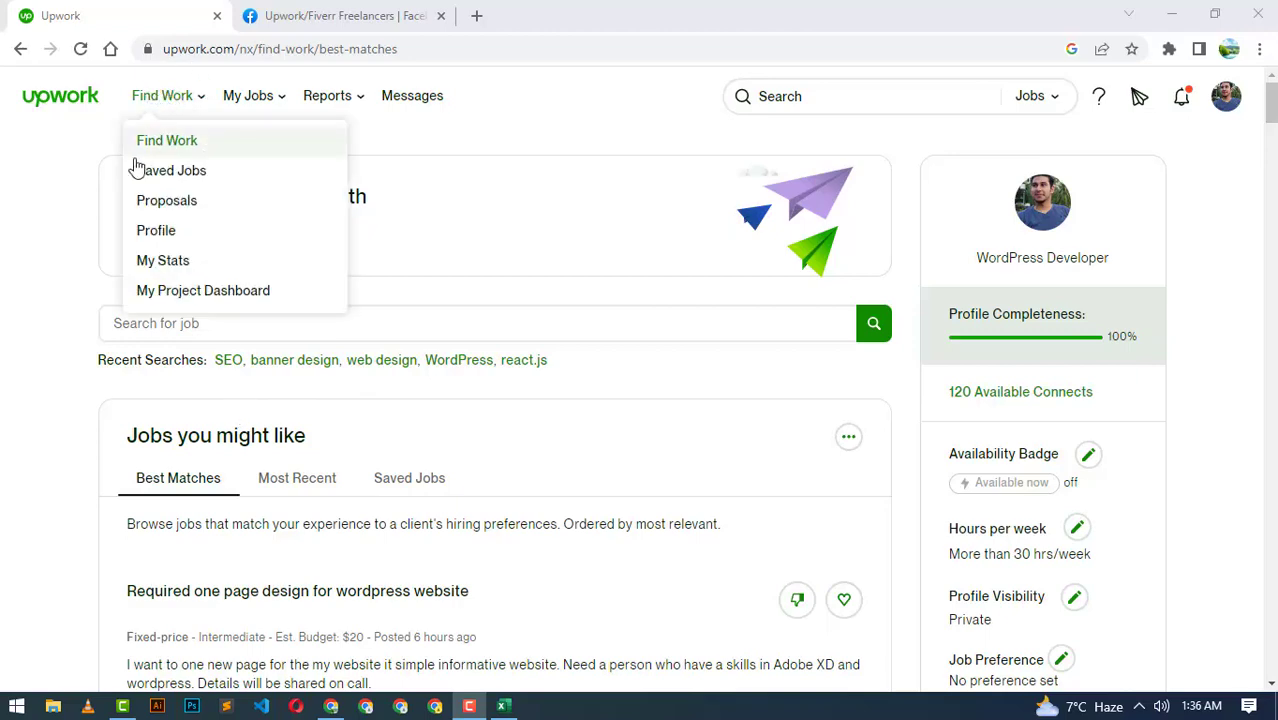
{"action": "scroll", "coordinate": [63, 391], "scroll_direction": "down", "scroll_amount": 7}
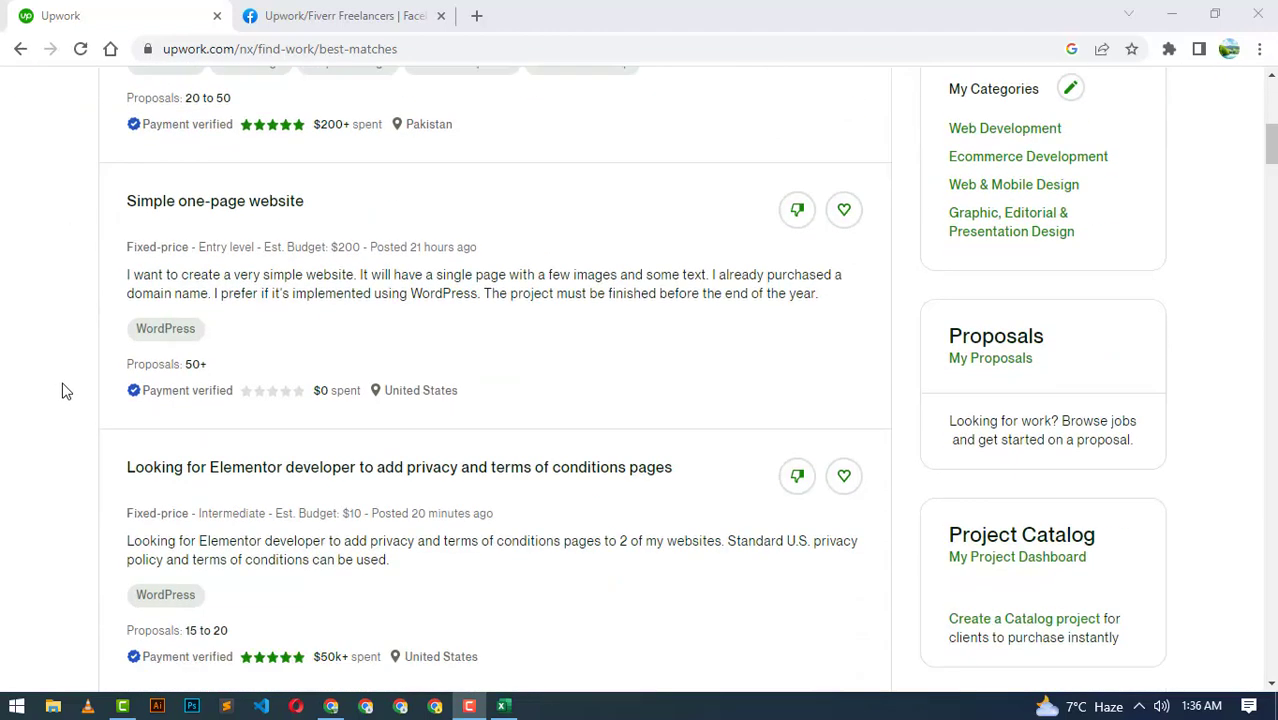
{"action": "scroll", "coordinate": [160, 374], "scroll_direction": "up", "scroll_amount": 4}
{"action": "scroll", "coordinate": [224, 384], "scroll_direction": "up", "scroll_amount": 2}
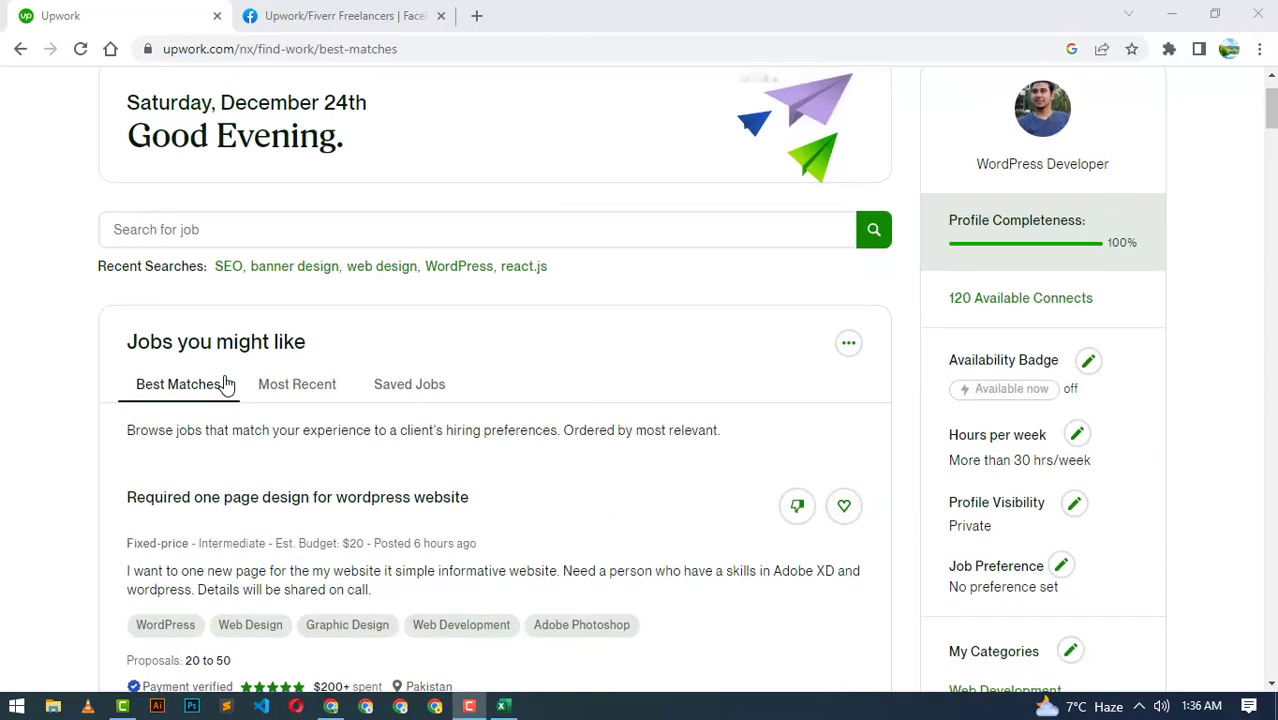
{"action": "scroll", "coordinate": [44, 390], "scroll_direction": "down", "scroll_amount": 1}
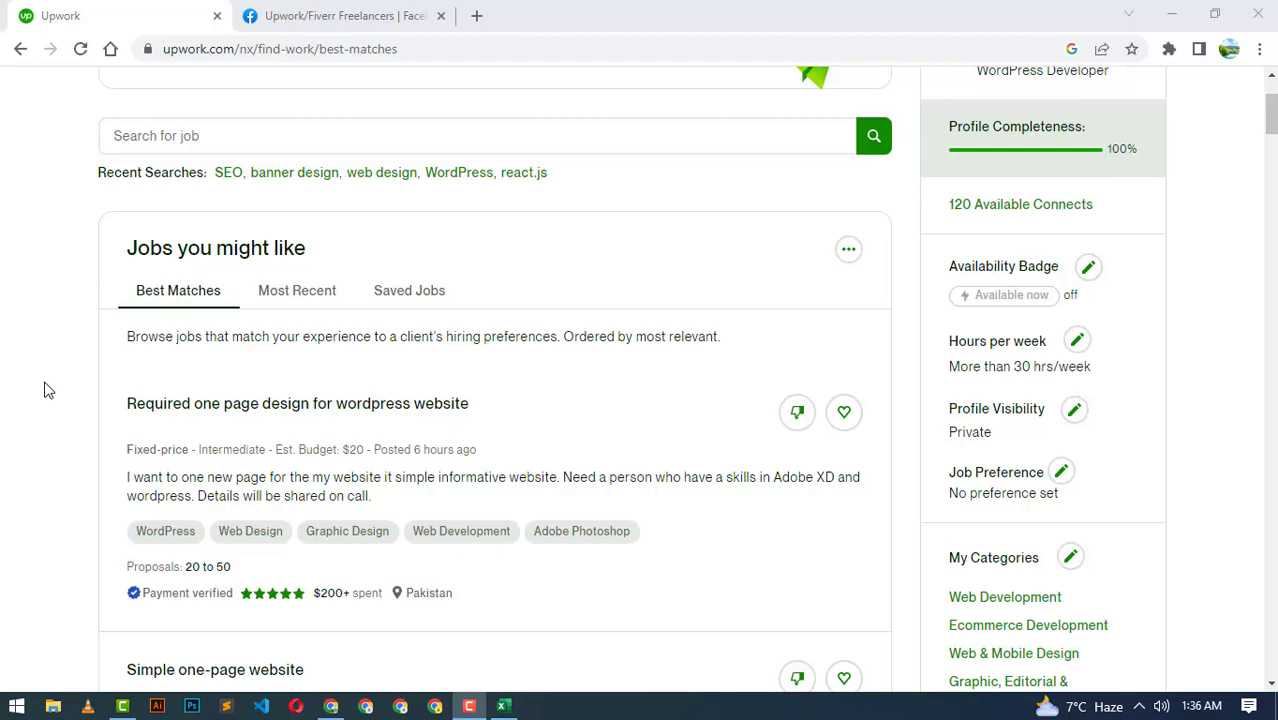
{"action": "scroll", "coordinate": [210, 345], "scroll_direction": "down", "scroll_amount": 2}
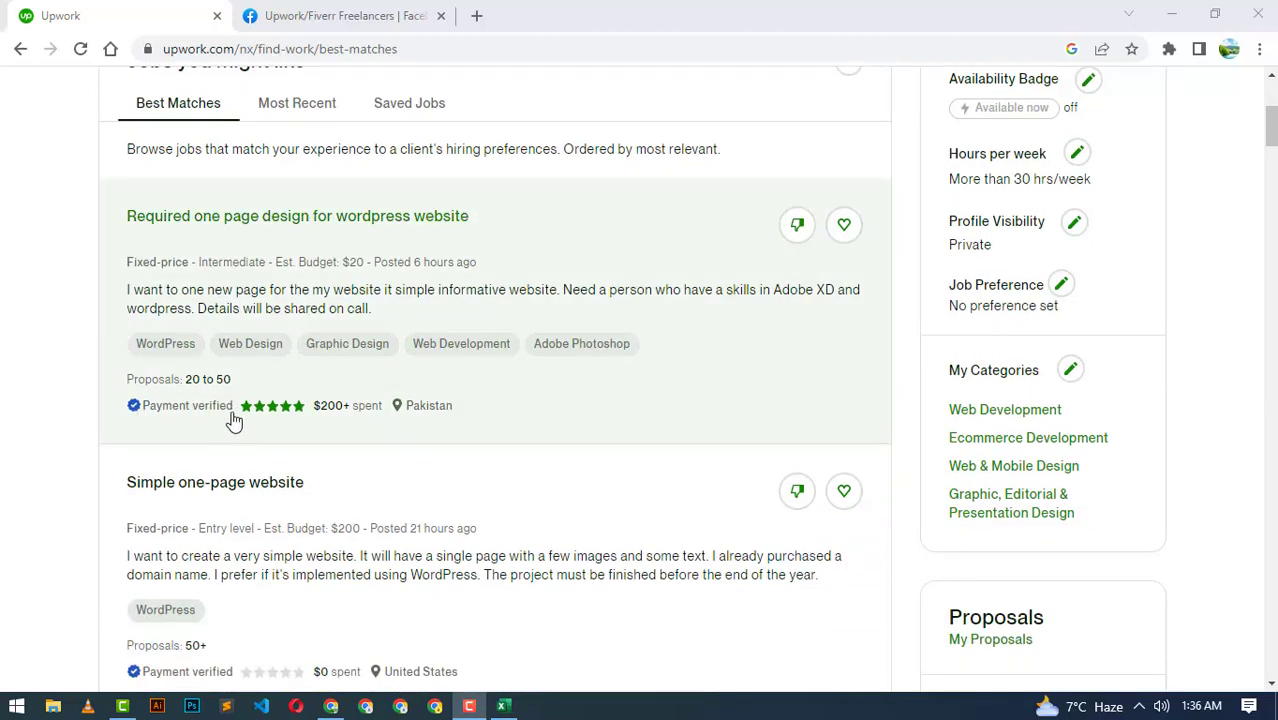
{"action": "scroll", "coordinate": [148, 410], "scroll_direction": "down", "scroll_amount": 2}
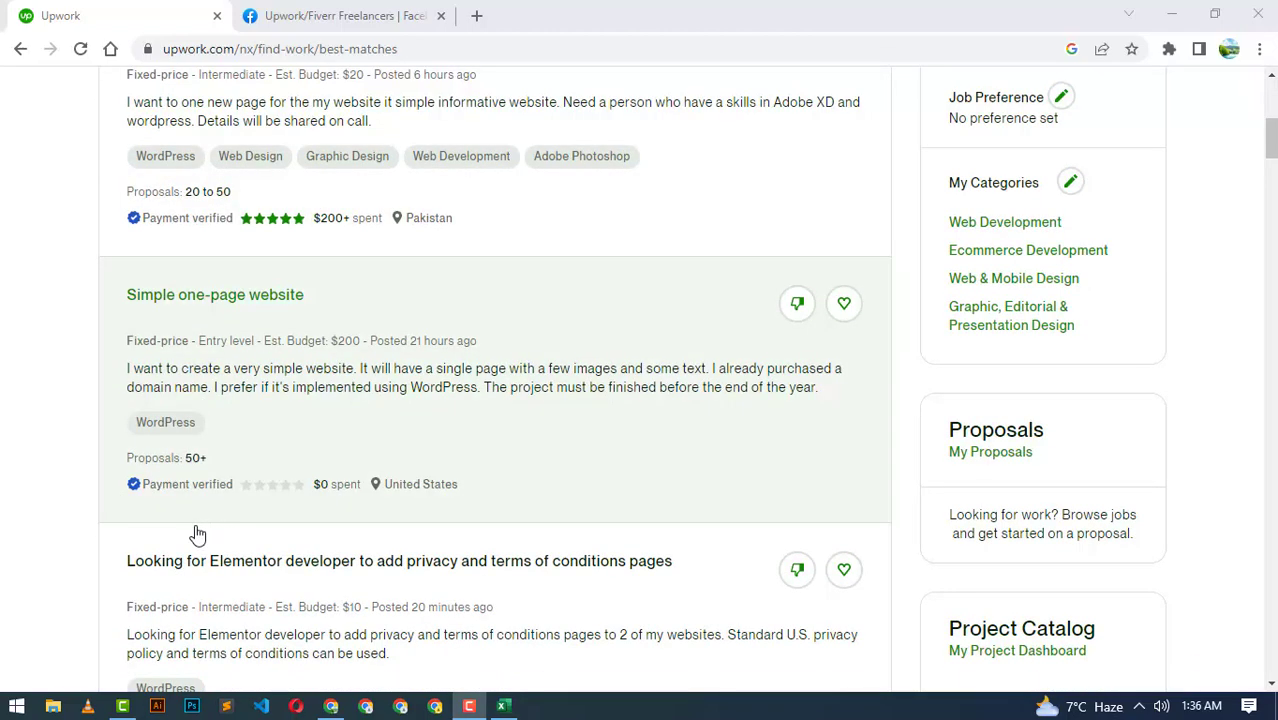
{"action": "scroll", "coordinate": [228, 390], "scroll_direction": "down", "scroll_amount": 1}
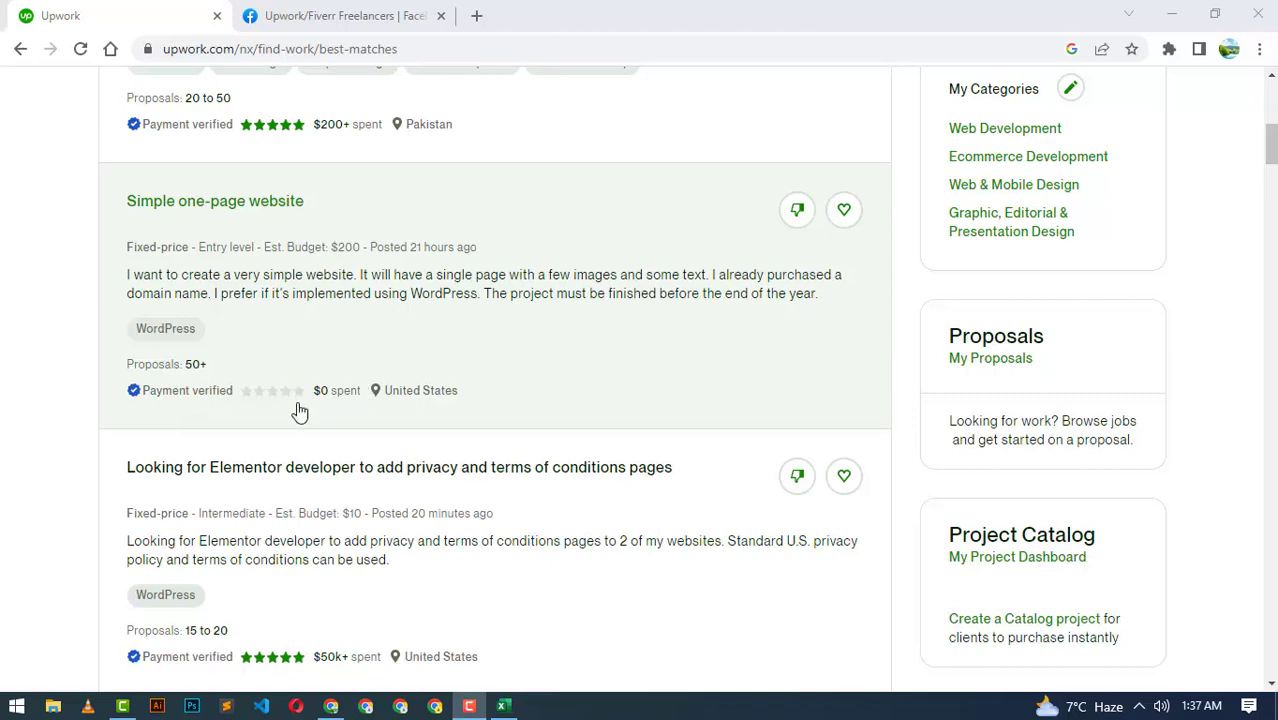
{"action": "scroll", "coordinate": [294, 314], "scroll_direction": "up", "scroll_amount": 2}
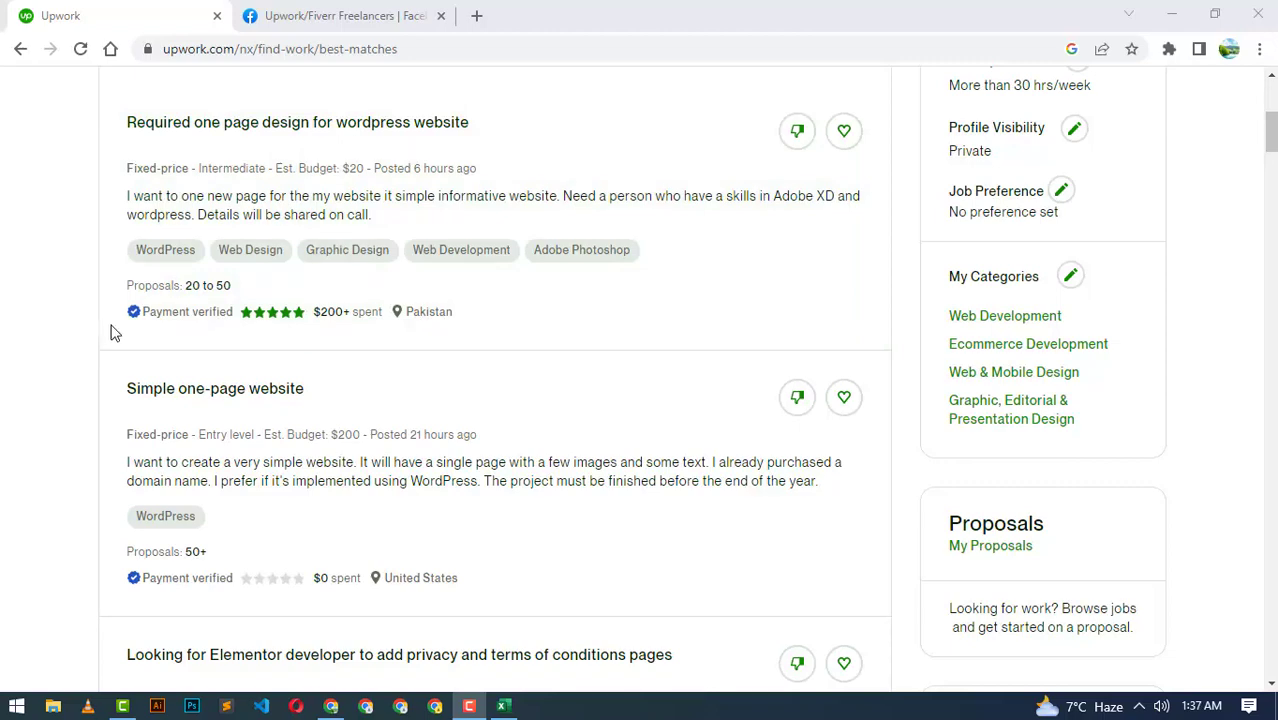
{"action": "scroll", "coordinate": [798, 268], "scroll_direction": "up", "scroll_amount": 1}
{"action": "scroll", "coordinate": [798, 268], "scroll_direction": "up", "scroll_amount": 2}
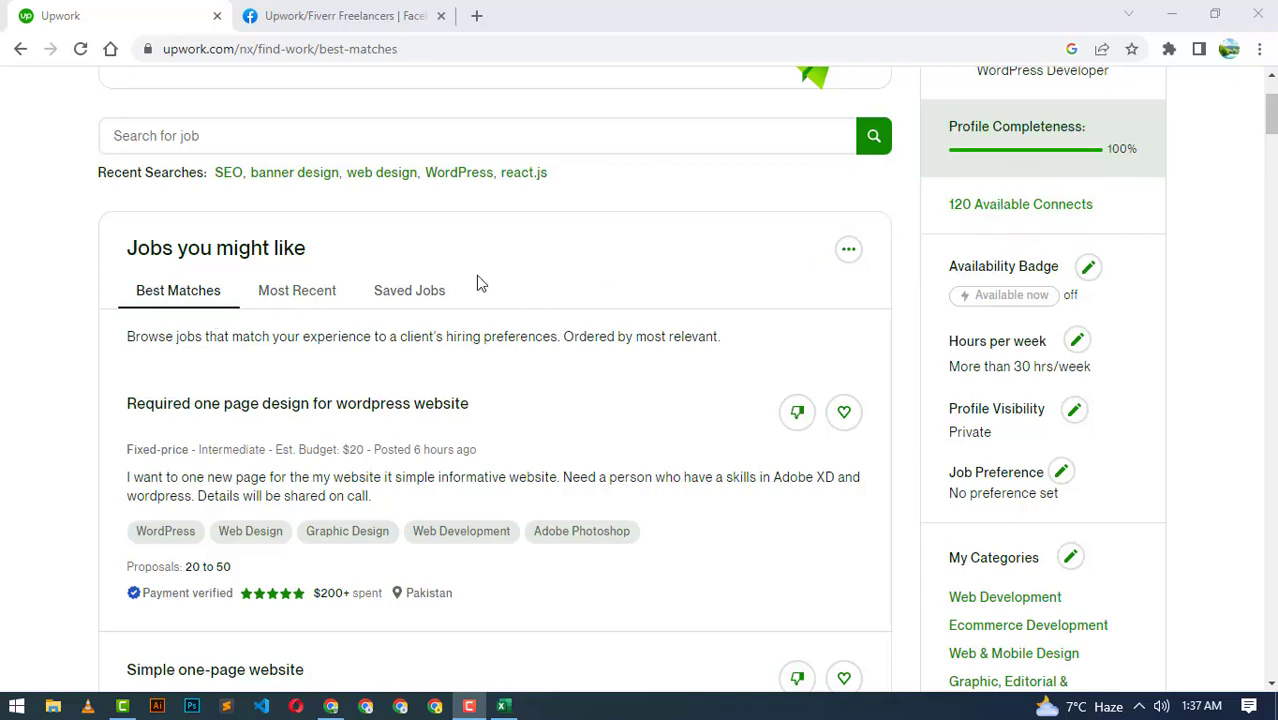
Step: Compare the number of proposals on the first five Best Matches jobs, from the one-page WordPress design to the template change
{"action": "scroll", "coordinate": [477, 300], "scroll_direction": "down", "scroll_amount": 1}
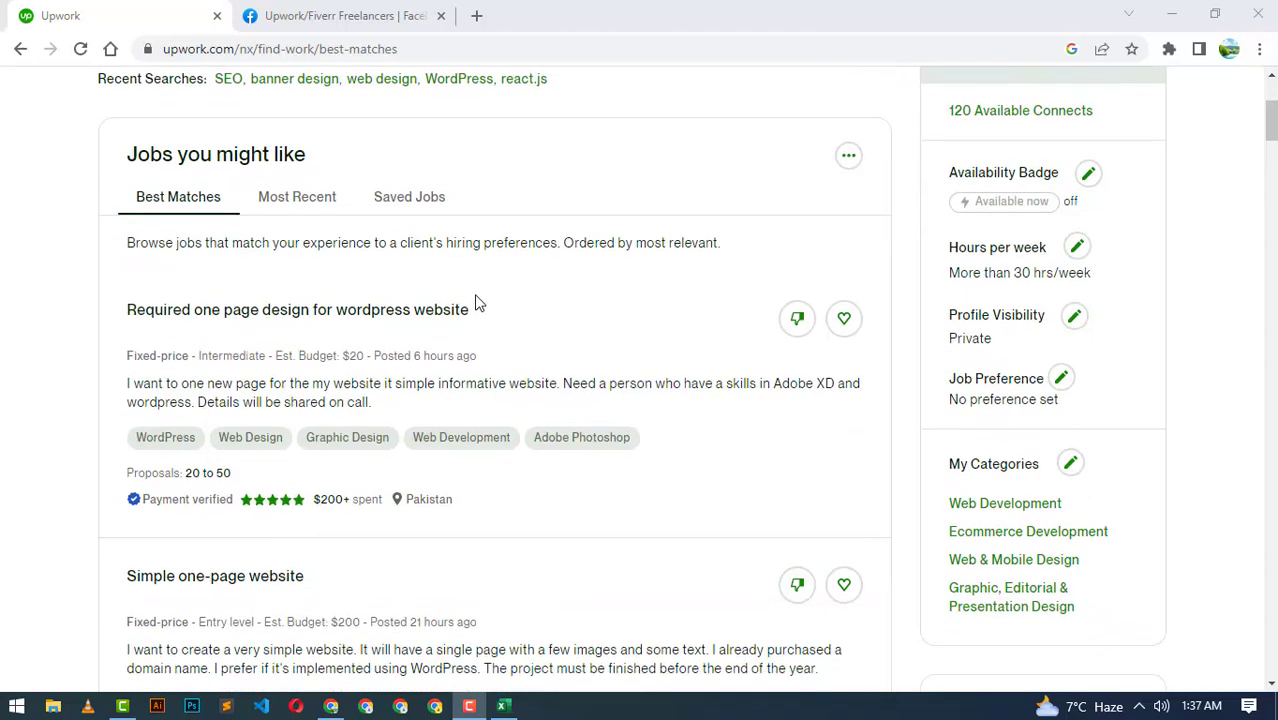
{"action": "scroll", "coordinate": [362, 349], "scroll_direction": "down", "scroll_amount": 2}
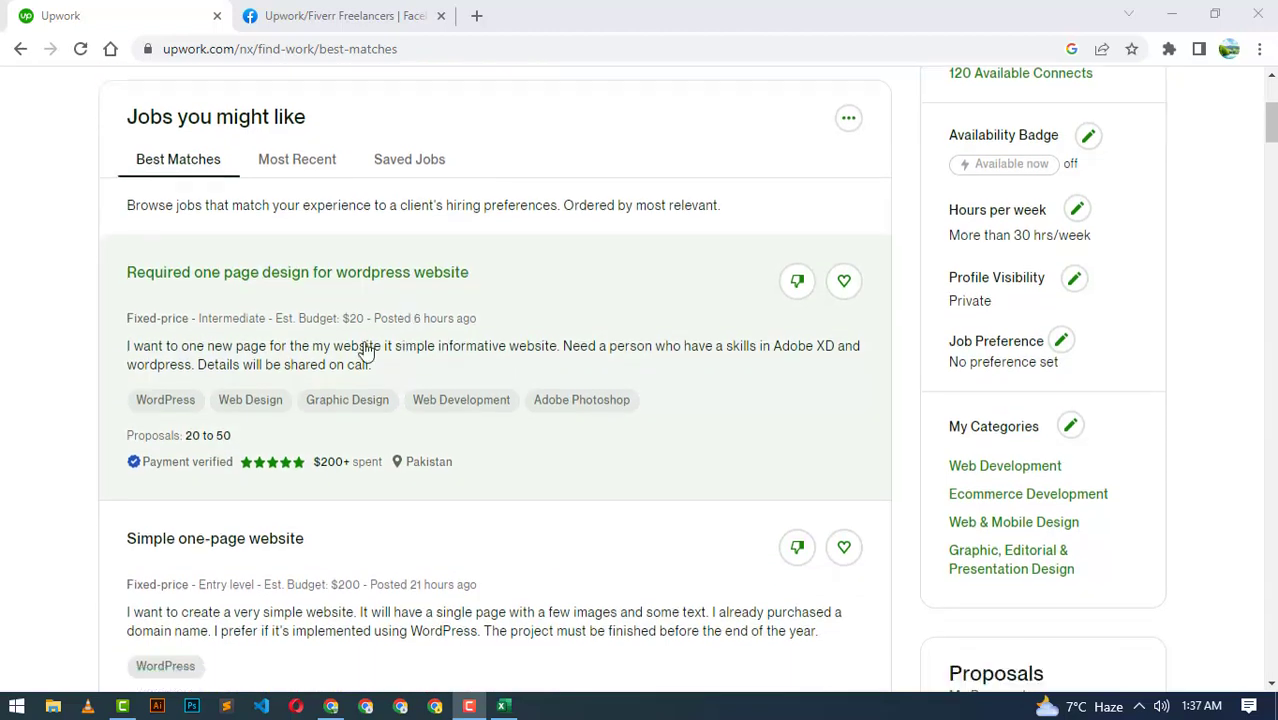
{"action": "scroll", "coordinate": [274, 332], "scroll_direction": "down", "scroll_amount": 3}
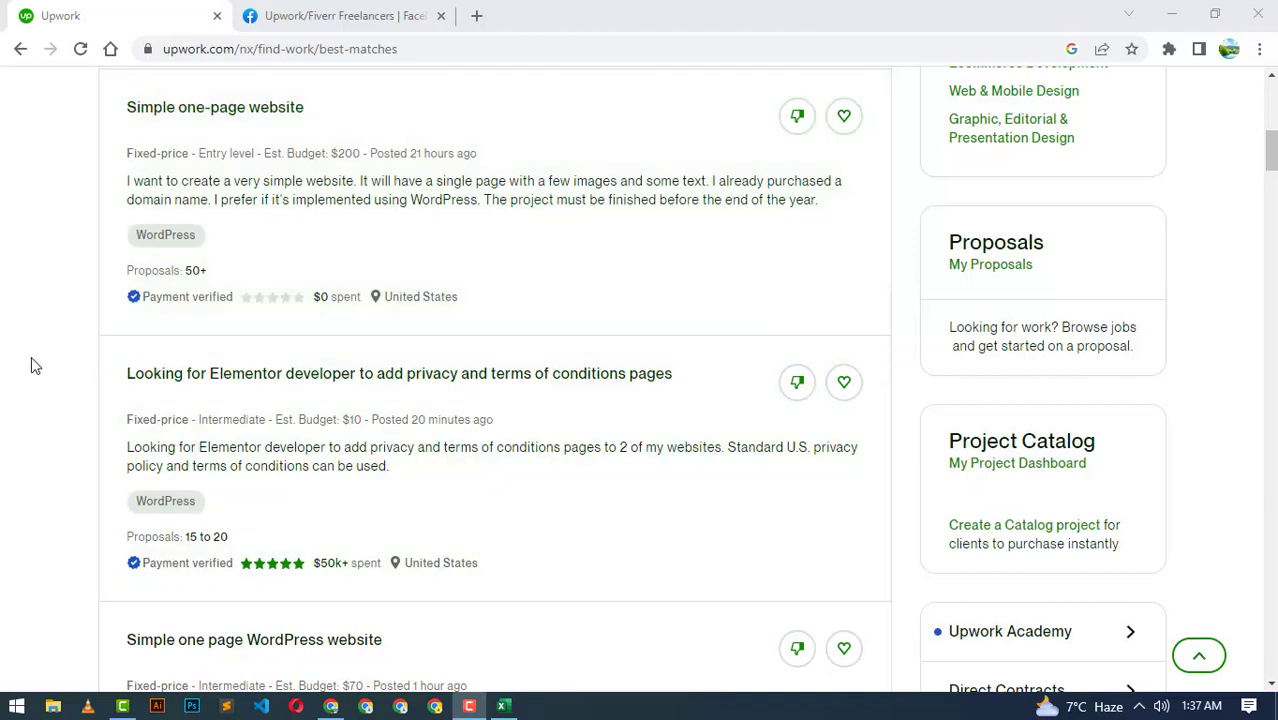
{"action": "scroll", "coordinate": [704, 277], "scroll_direction": "up", "scroll_amount": 3}
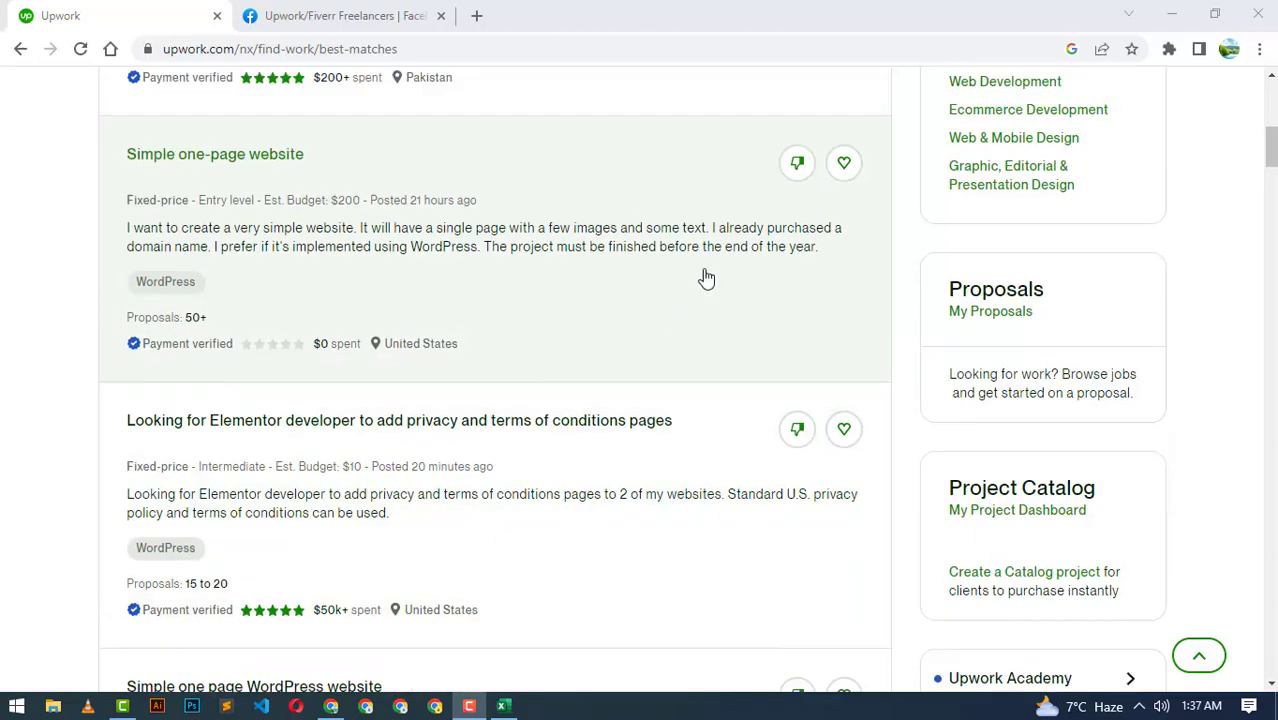
{"action": "scroll", "coordinate": [865, 268], "scroll_direction": "up", "scroll_amount": 3}
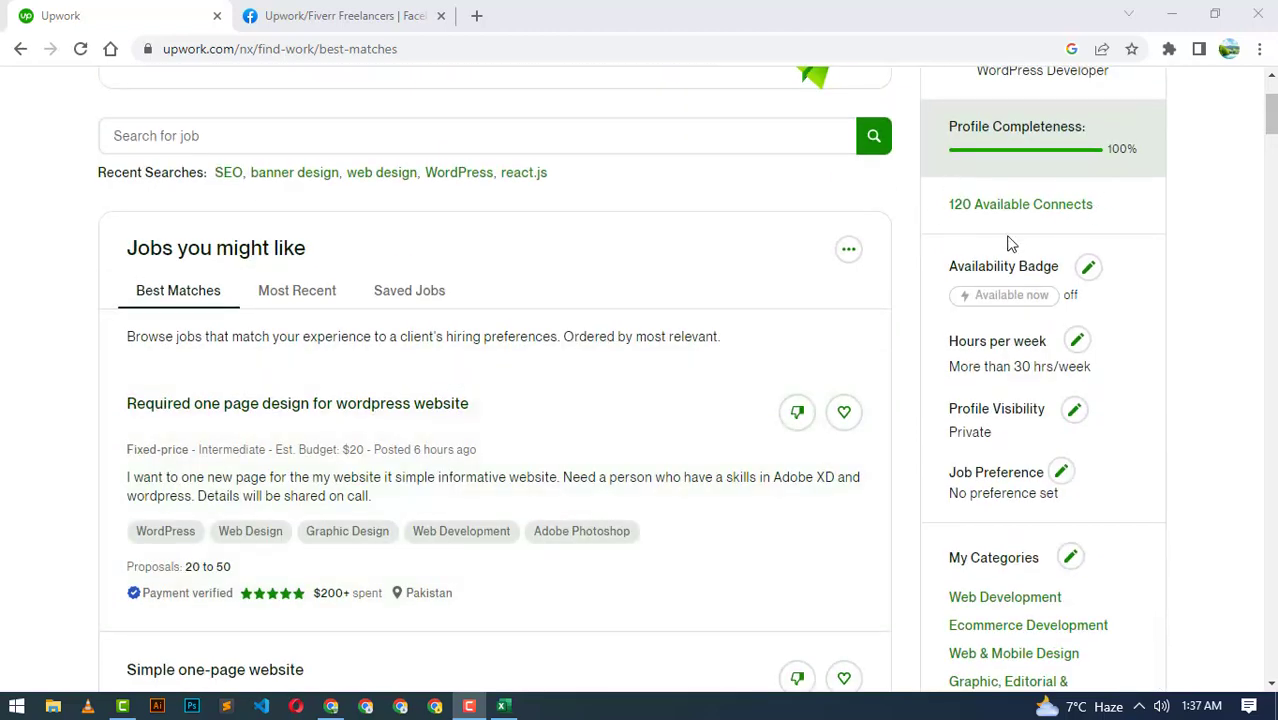
{"action": "scroll", "coordinate": [893, 241], "scroll_direction": "down", "scroll_amount": 2}
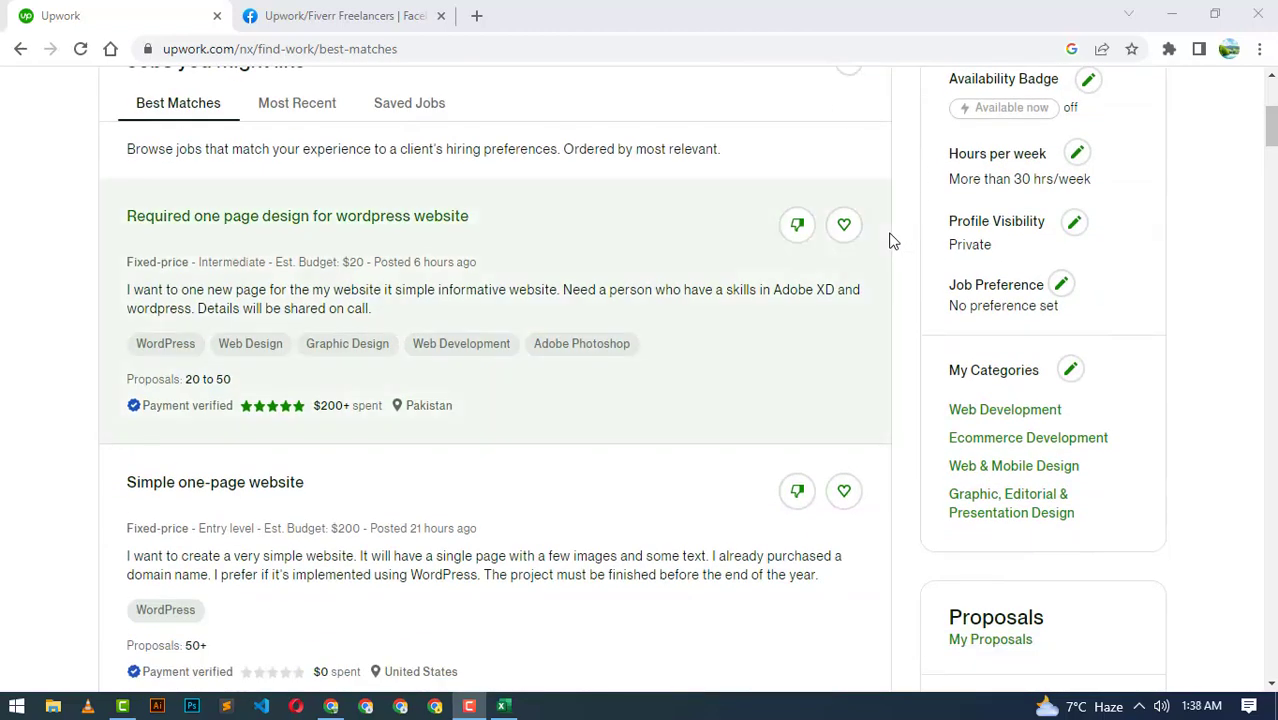
{"action": "scroll", "coordinate": [893, 241], "scroll_direction": "down", "scroll_amount": 3}
{"action": "scroll", "coordinate": [449, 309], "scroll_direction": "down", "scroll_amount": 2}
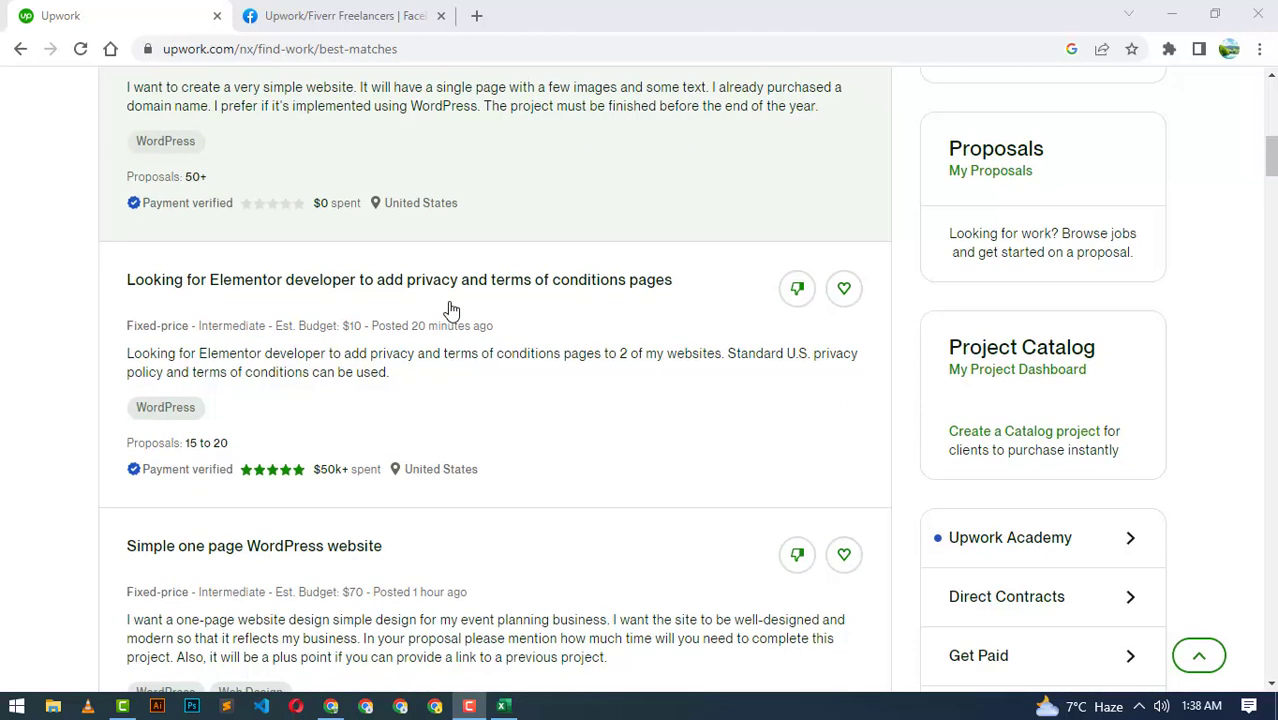
{"action": "scroll", "coordinate": [449, 309], "scroll_direction": "down", "scroll_amount": 1}
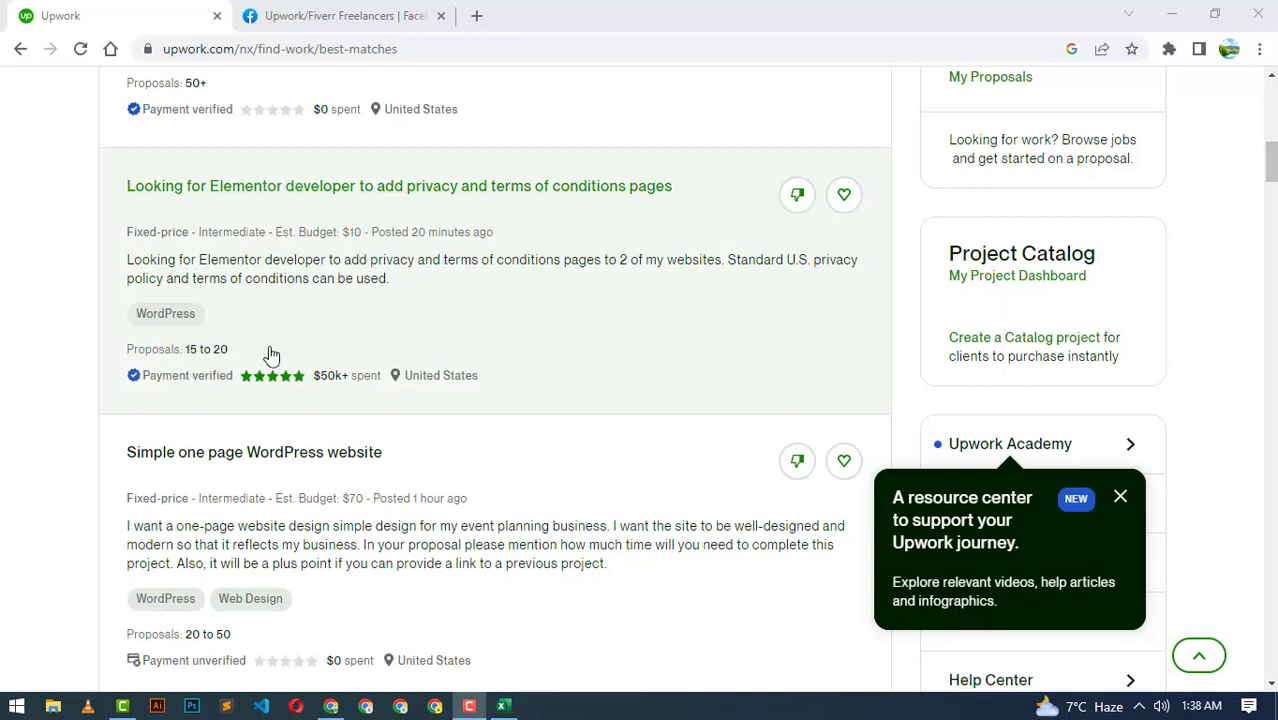
{"action": "scroll", "coordinate": [270, 355], "scroll_direction": "up", "scroll_amount": 3}
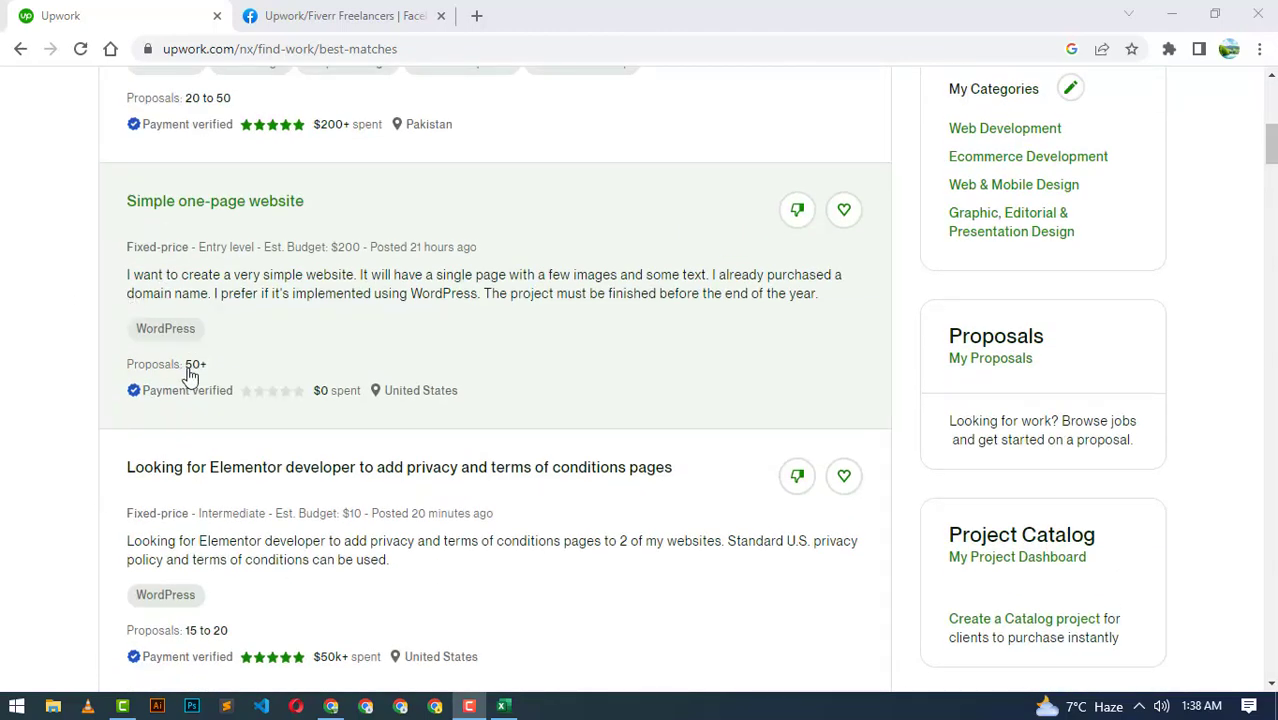
{"action": "scroll", "coordinate": [222, 375], "scroll_direction": "down", "scroll_amount": 5}
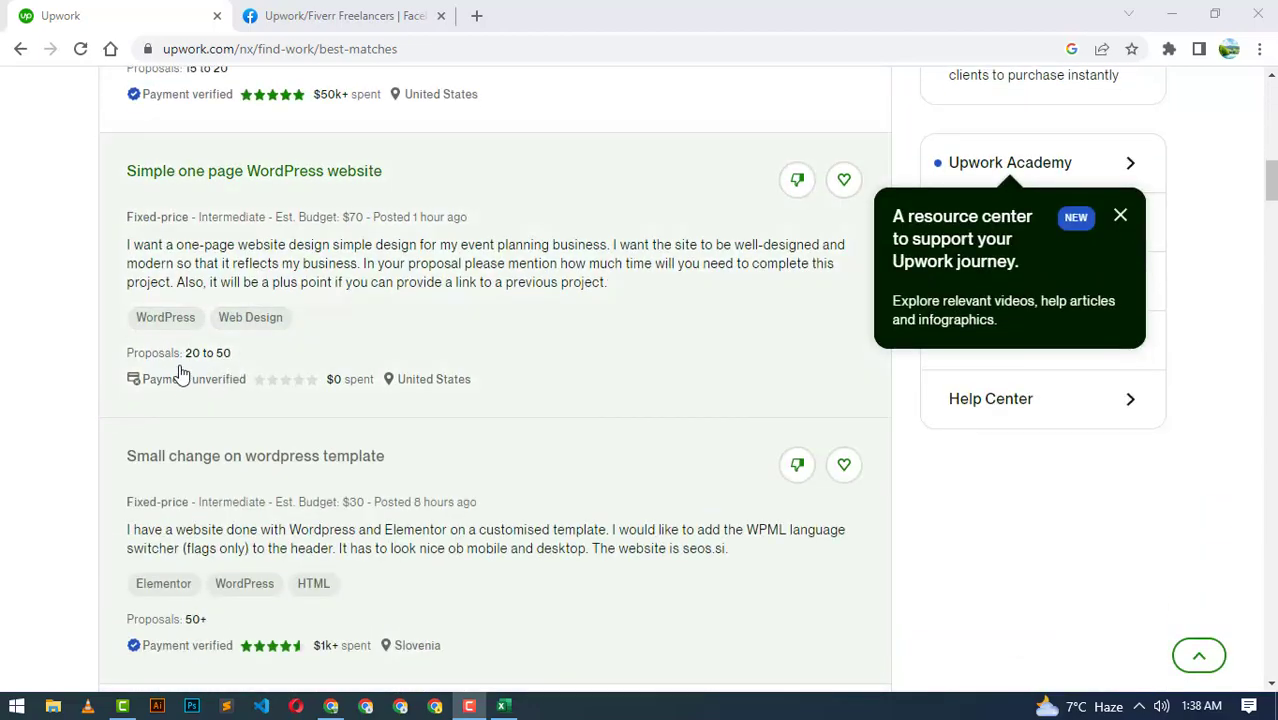
{"action": "scroll", "coordinate": [245, 352], "scroll_direction": "down", "scroll_amount": 4}
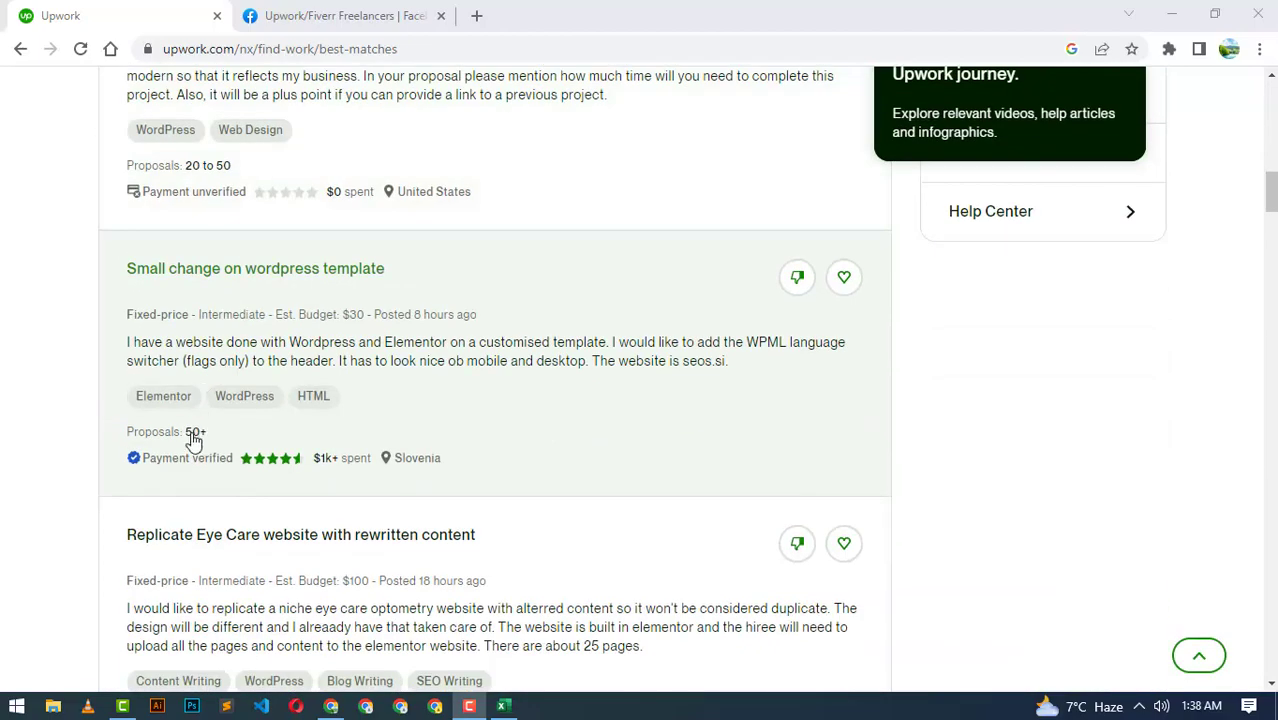
{"action": "scroll", "coordinate": [203, 405], "scroll_direction": "up", "scroll_amount": 8}
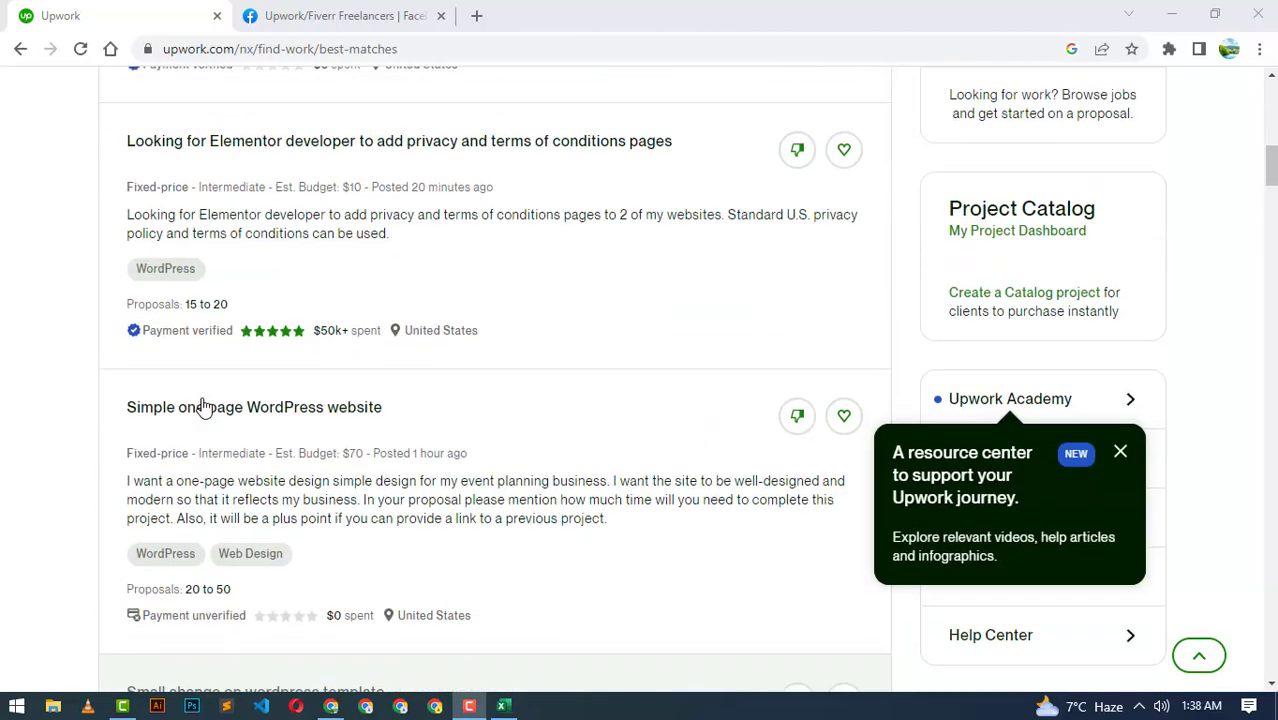
{"action": "scroll", "coordinate": [203, 405], "scroll_direction": "up", "scroll_amount": 7}
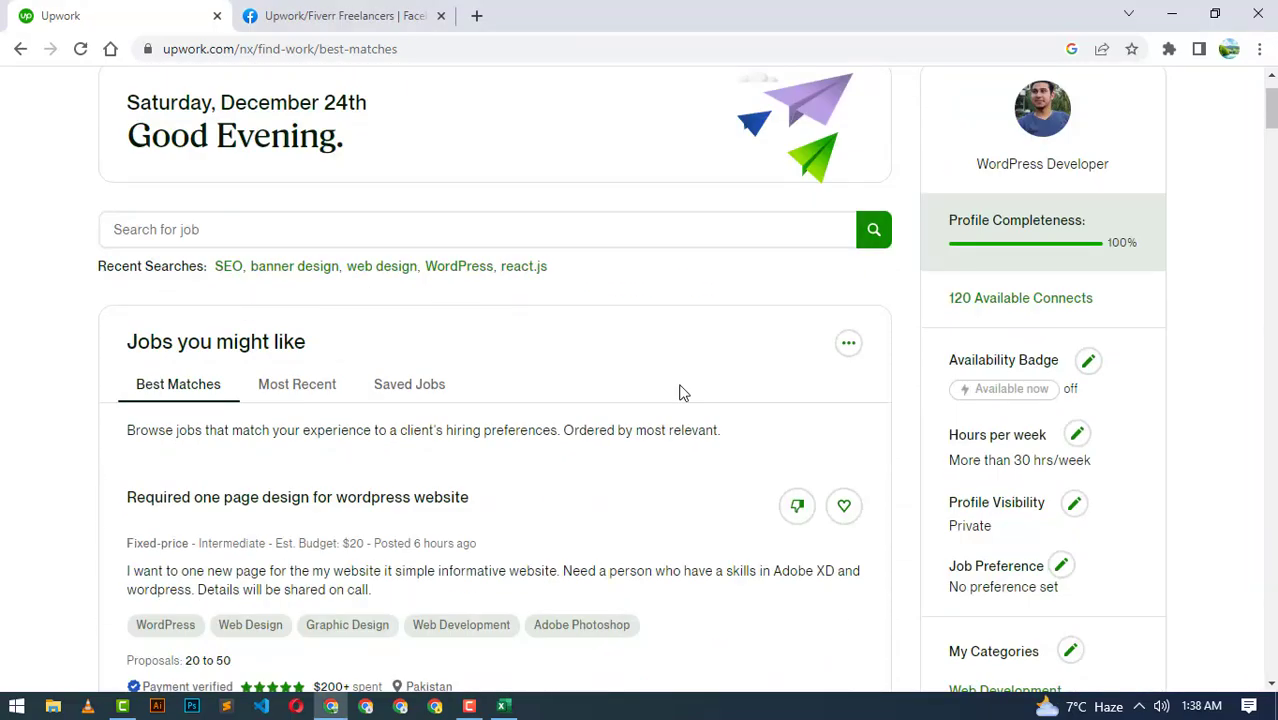
Step: Review the remaining Best Matches jobs through to the end of the list, checking their proposal numbers and client payment details
{"action": "scroll", "coordinate": [679, 392], "scroll_direction": "down", "scroll_amount": 15}
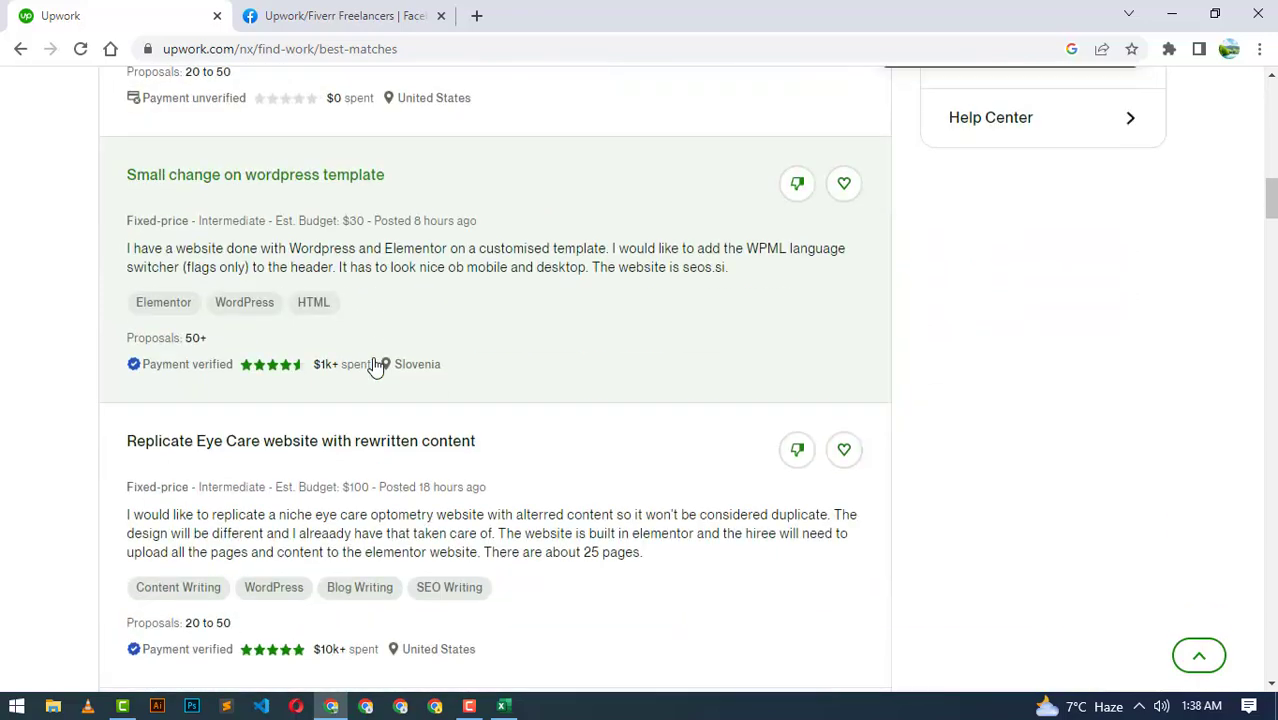
{"action": "scroll", "coordinate": [375, 366], "scroll_direction": "down", "scroll_amount": 8}
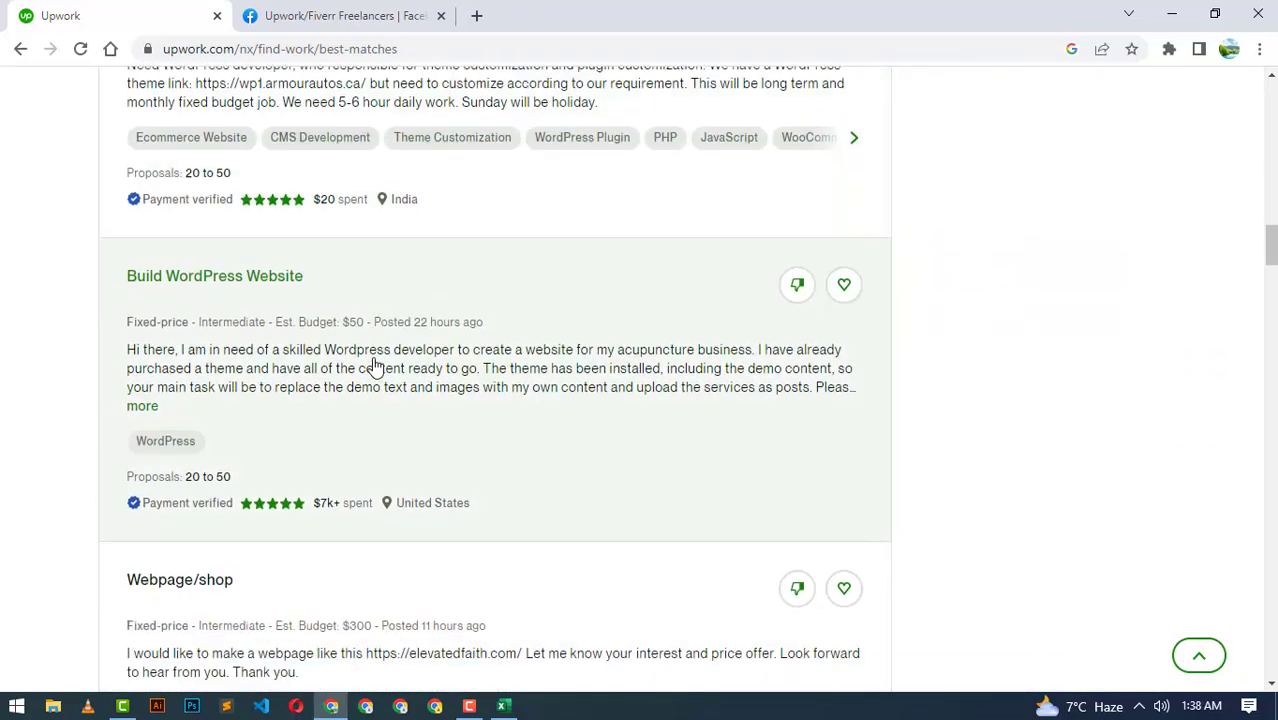
{"action": "scroll", "coordinate": [375, 366], "scroll_direction": "down", "scroll_amount": 7}
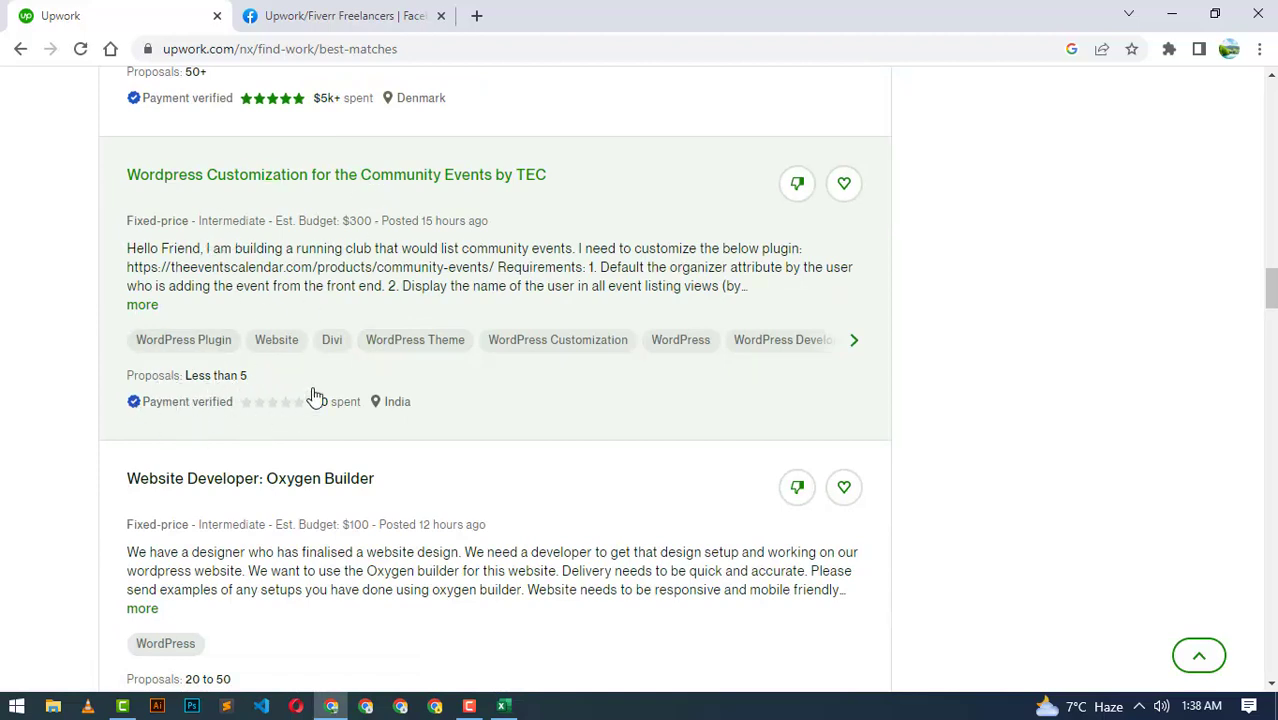
{"action": "scroll", "coordinate": [351, 411], "scroll_direction": "down", "scroll_amount": 8}
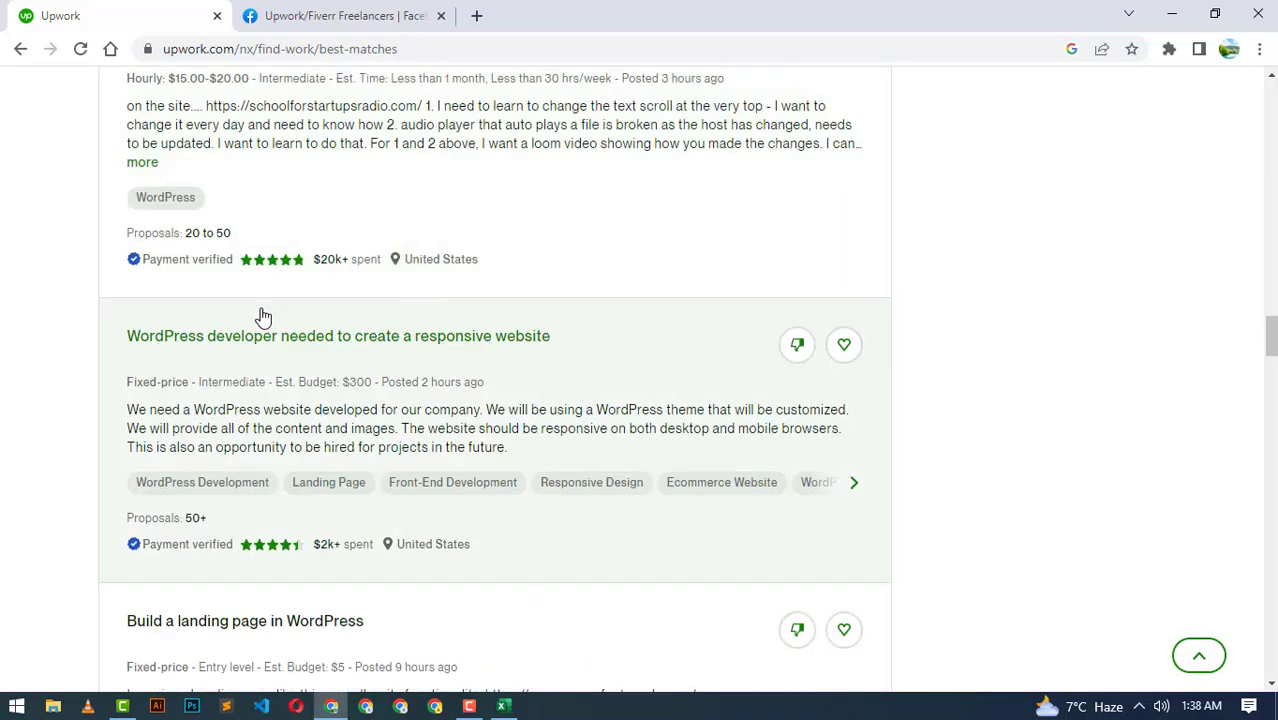
{"action": "scroll", "coordinate": [263, 317], "scroll_direction": "down", "scroll_amount": 6}
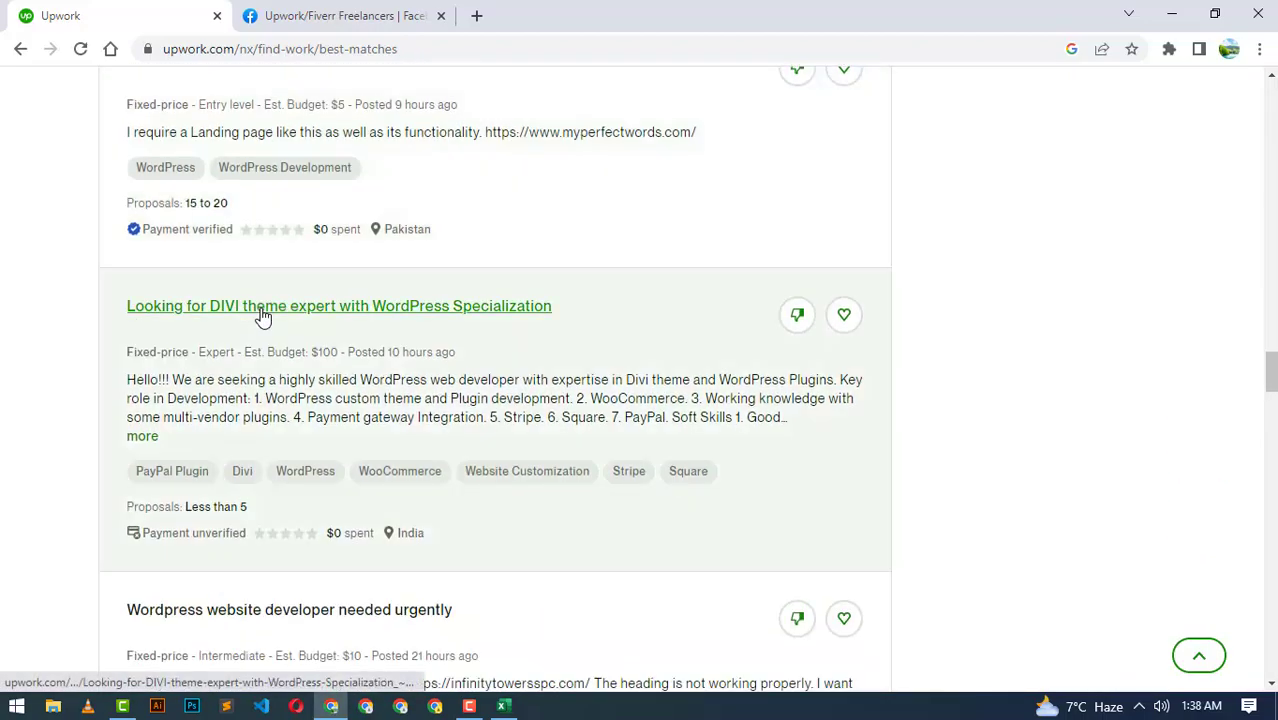
{"action": "scroll", "coordinate": [263, 317], "scroll_direction": "down", "scroll_amount": 9}
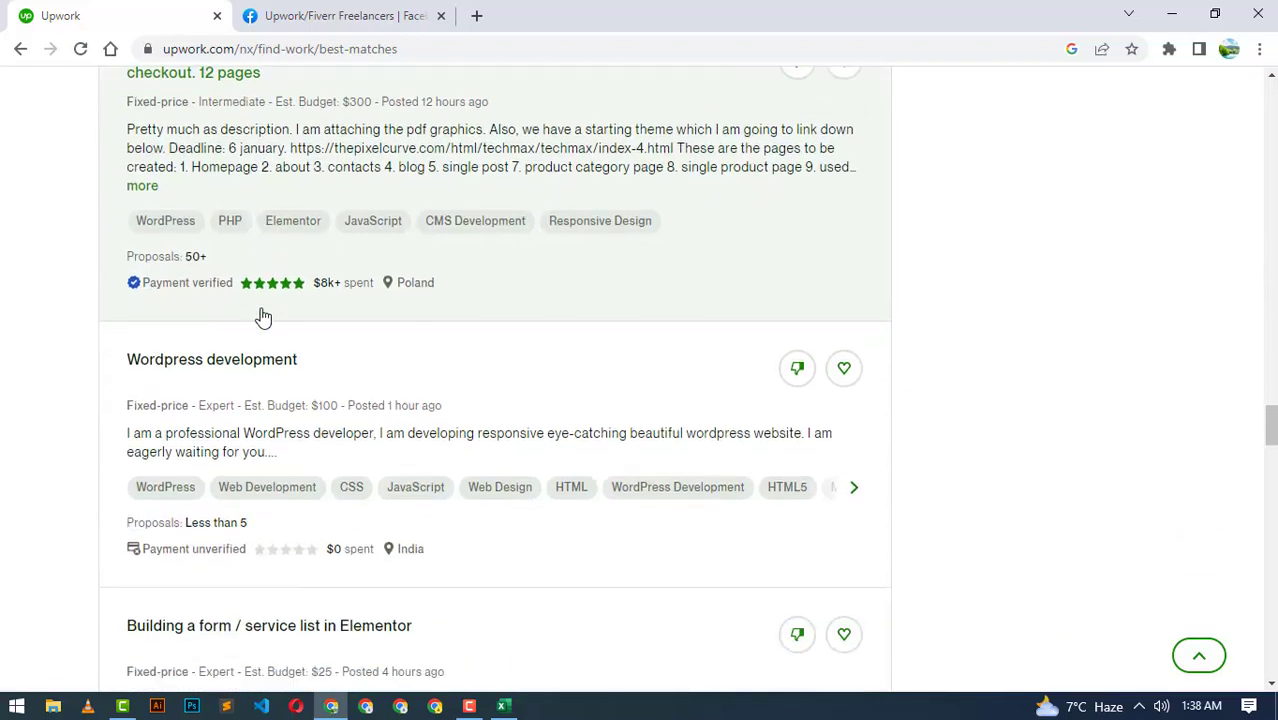
{"action": "scroll", "coordinate": [263, 317], "scroll_direction": "down", "scroll_amount": 13}
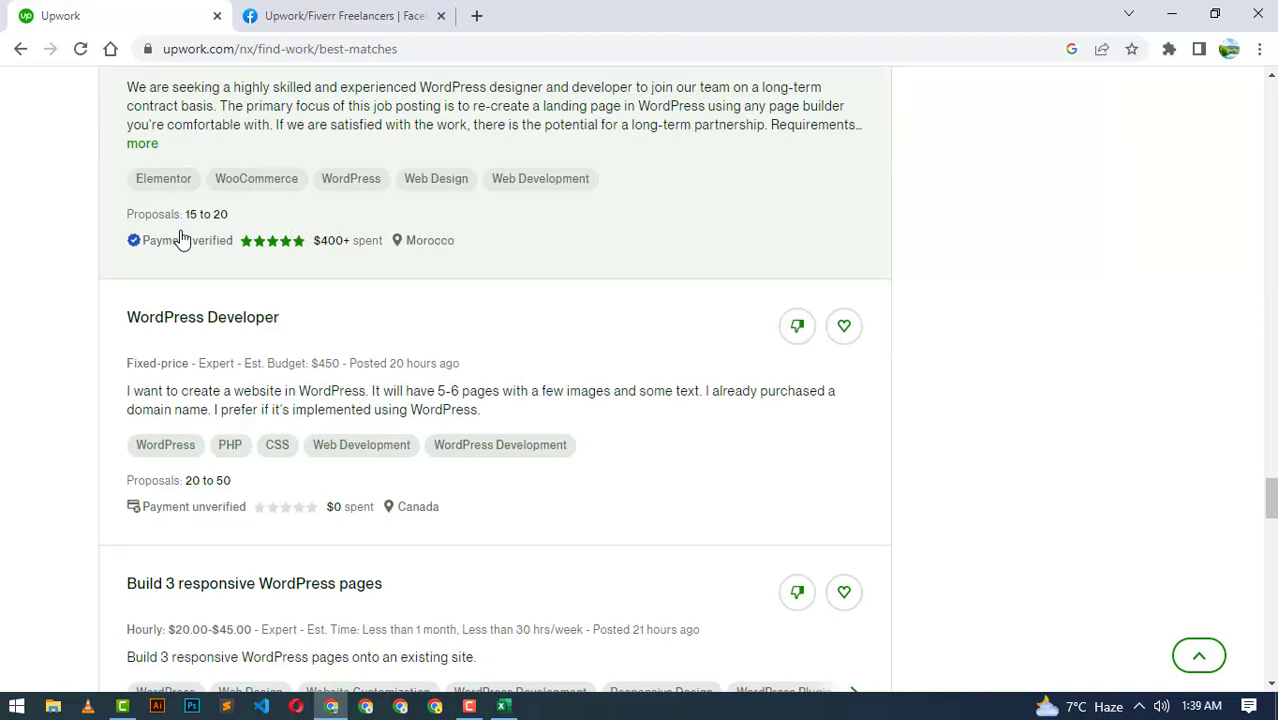
{"action": "scroll", "coordinate": [183, 240], "scroll_direction": "up", "scroll_amount": 1}
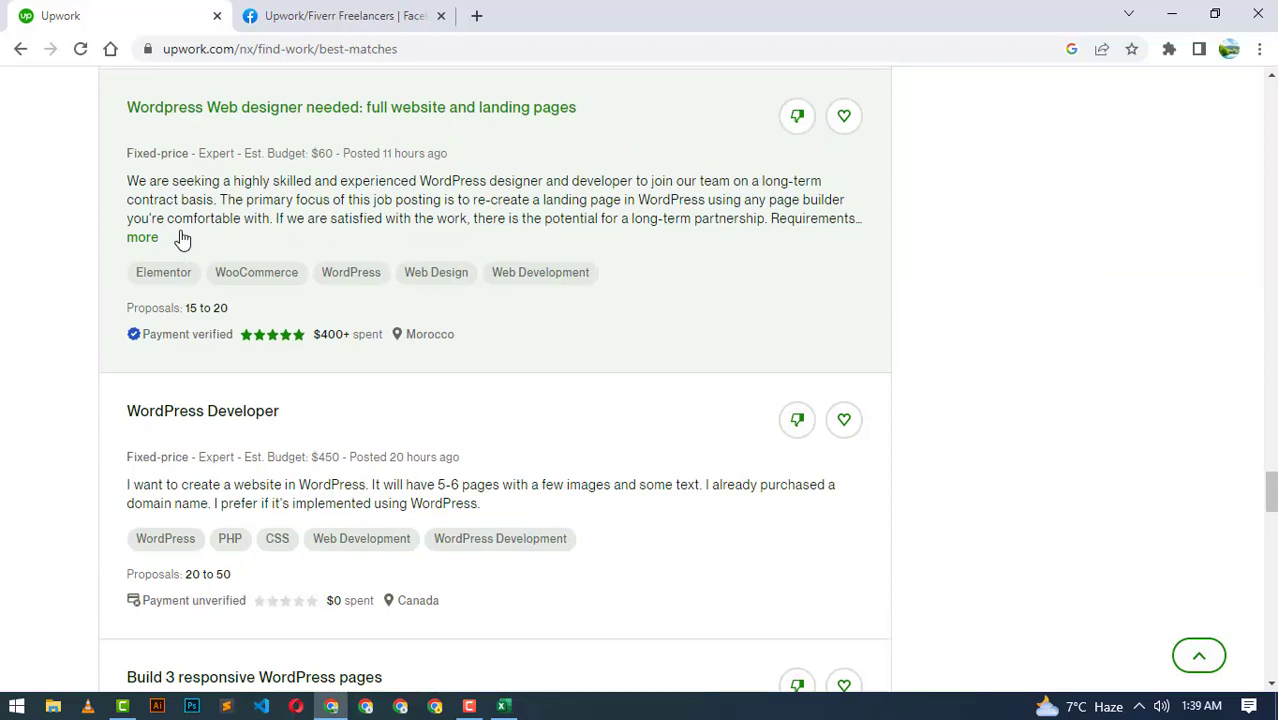
{"action": "scroll", "coordinate": [183, 240], "scroll_direction": "up", "scroll_amount": 3}
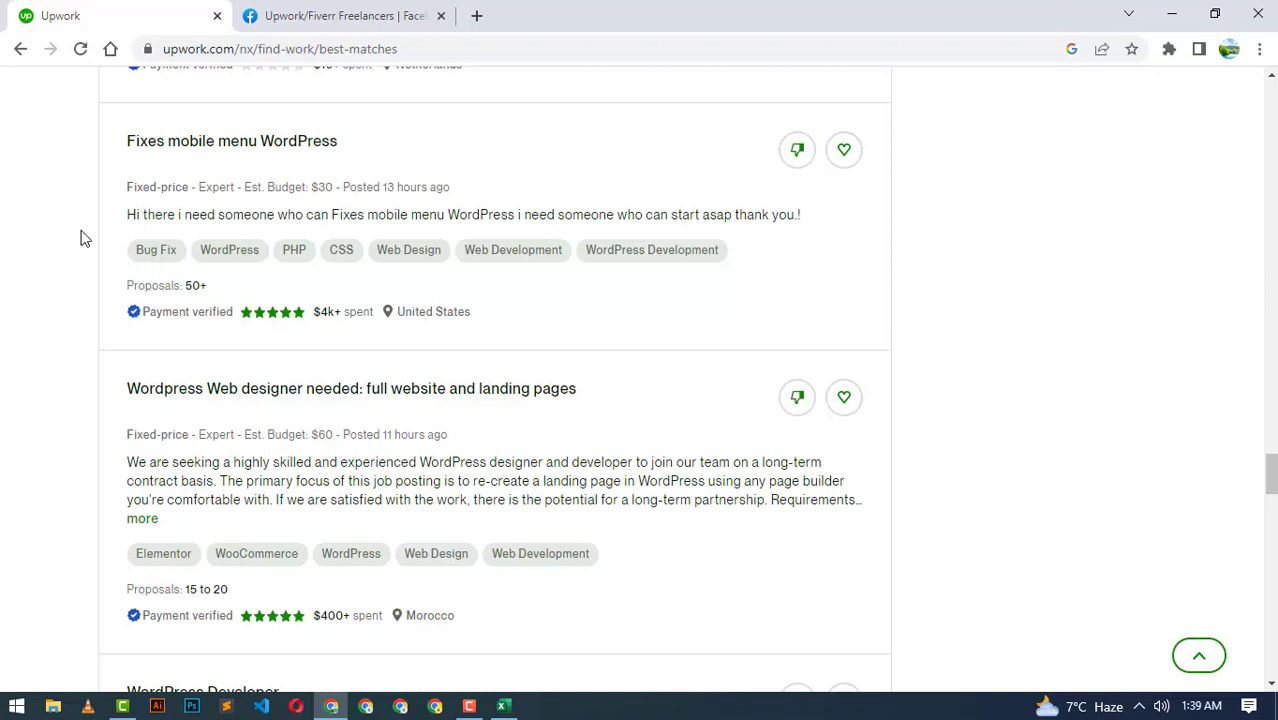
{"action": "scroll", "coordinate": [110, 280], "scroll_direction": "down", "scroll_amount": 2}
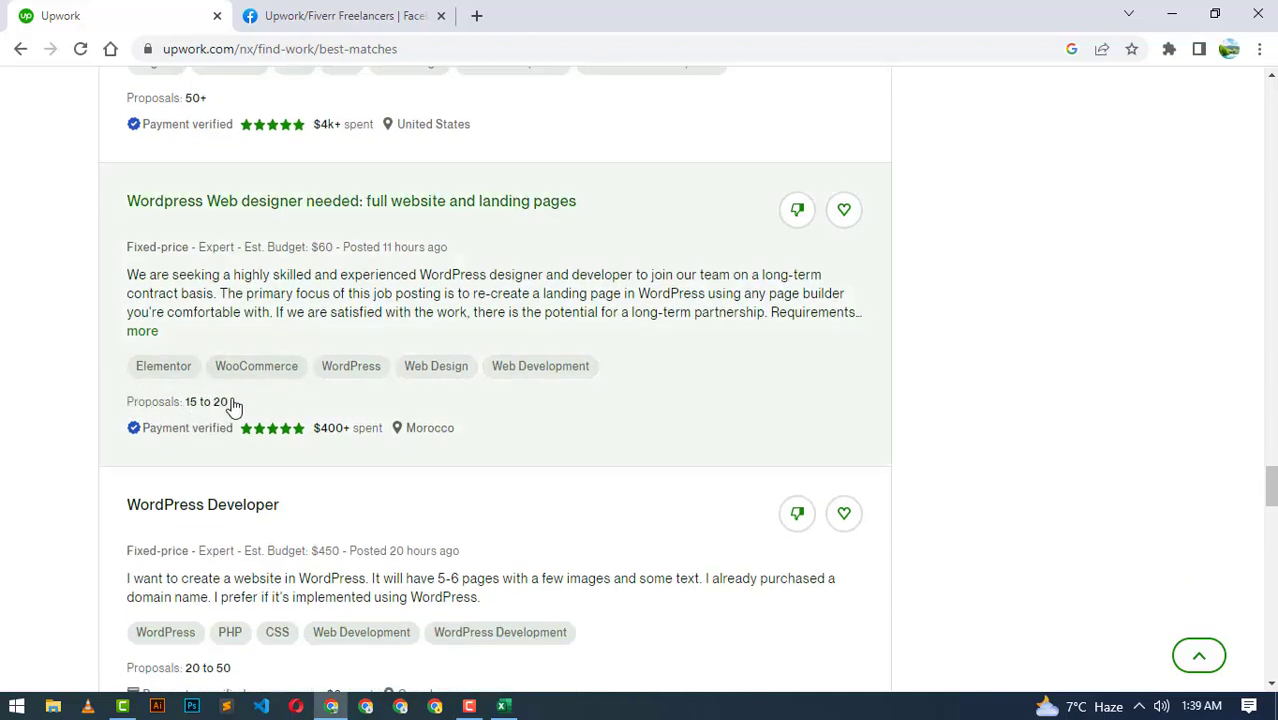
{"action": "scroll", "coordinate": [228, 403], "scroll_direction": "down", "scroll_amount": 1}
{"action": "scroll", "coordinate": [232, 405], "scroll_direction": "down", "scroll_amount": 9}
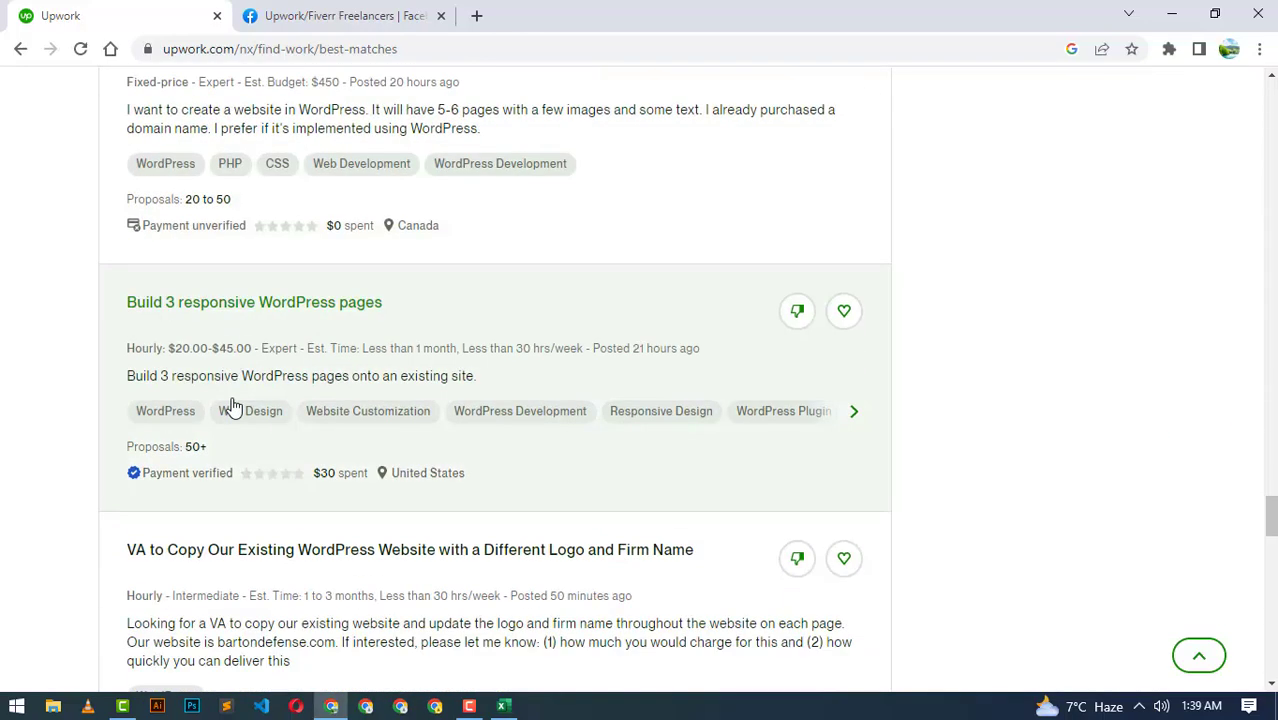
{"action": "scroll", "coordinate": [232, 405], "scroll_direction": "down", "scroll_amount": 6}
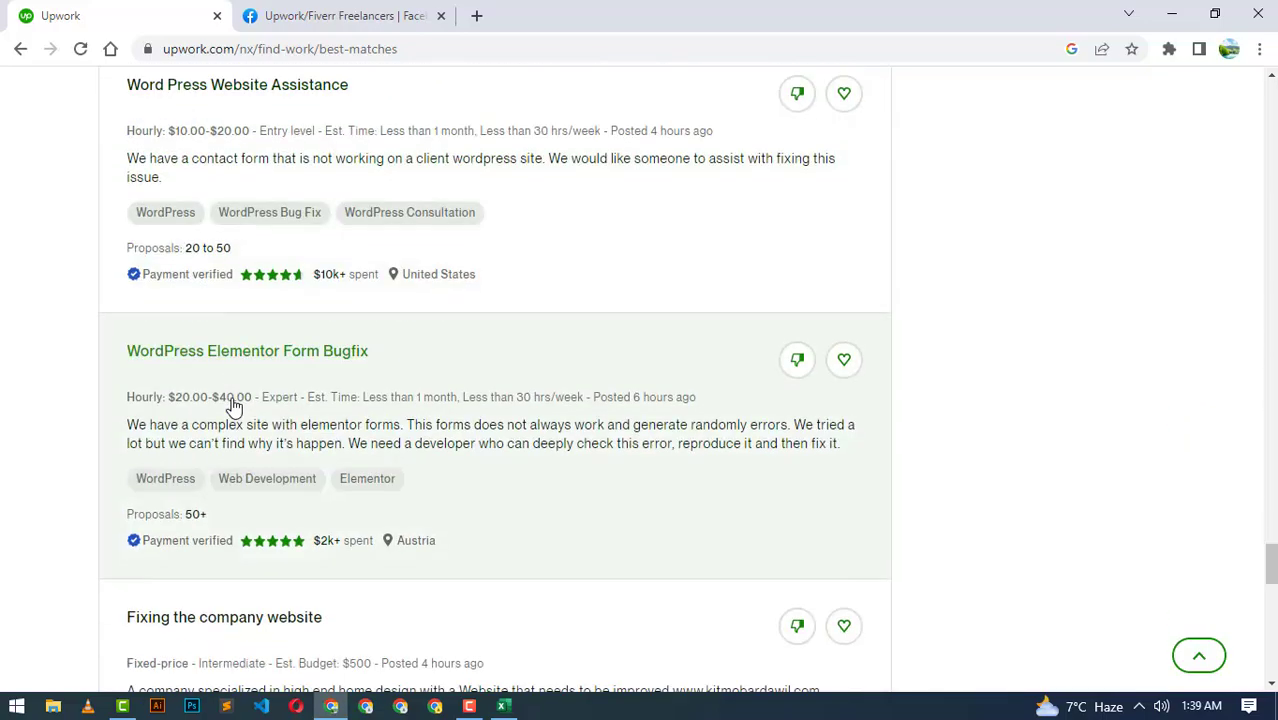
{"action": "scroll", "coordinate": [232, 405], "scroll_direction": "down", "scroll_amount": 9}
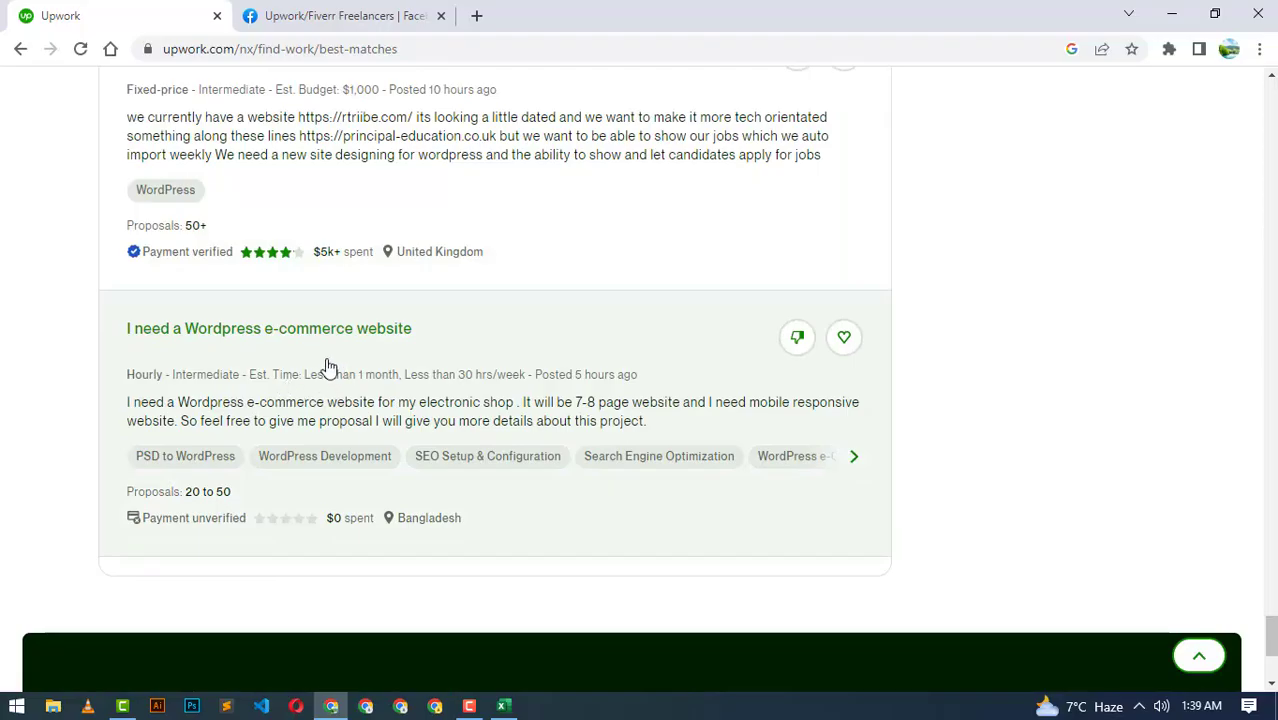
Step: Return to the first Best Matches jobs and open the details of "Required one page design for wordpress website"
{"action": "scroll", "coordinate": [326, 365], "scroll_direction": "up", "scroll_amount": 10}
{"action": "scroll", "coordinate": [326, 365], "scroll_direction": "up", "scroll_amount": 7}
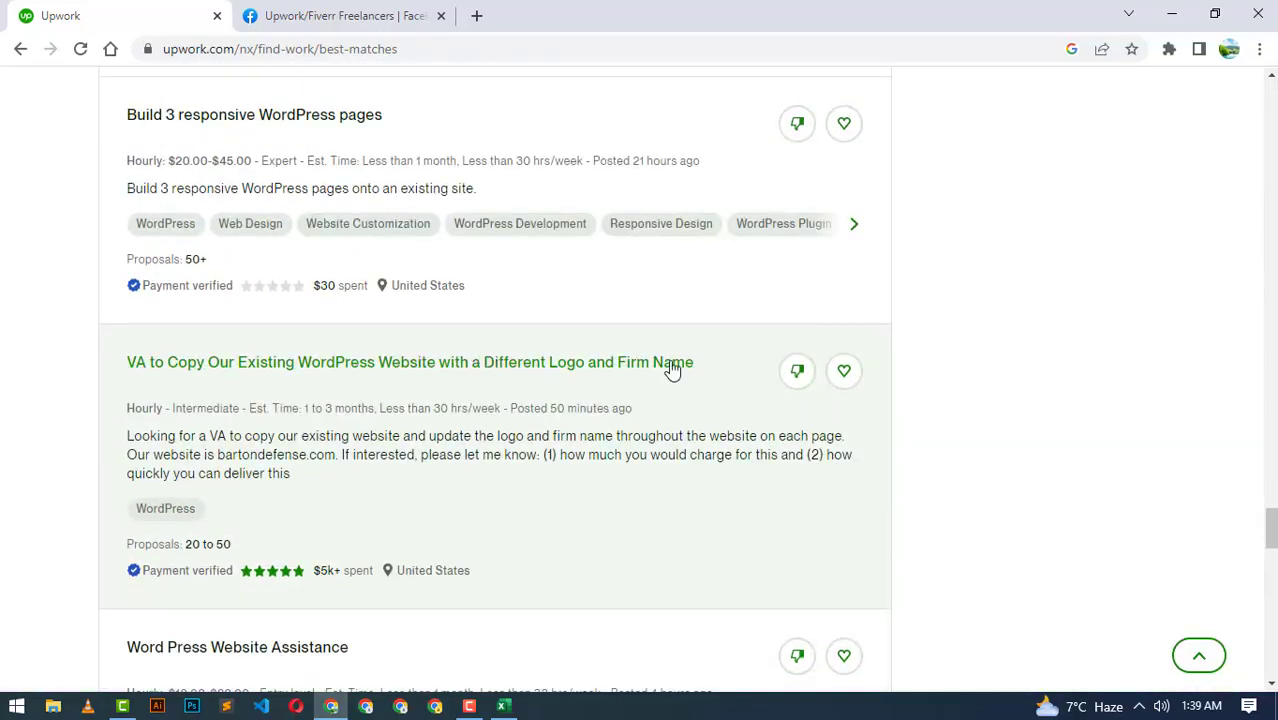
{"action": "left_click_drag", "start_coordinate": [1273, 525], "coordinate": [1273, 145]}
{"action": "scroll", "coordinate": [690, 357], "scroll_direction": "up", "scroll_amount": 4}
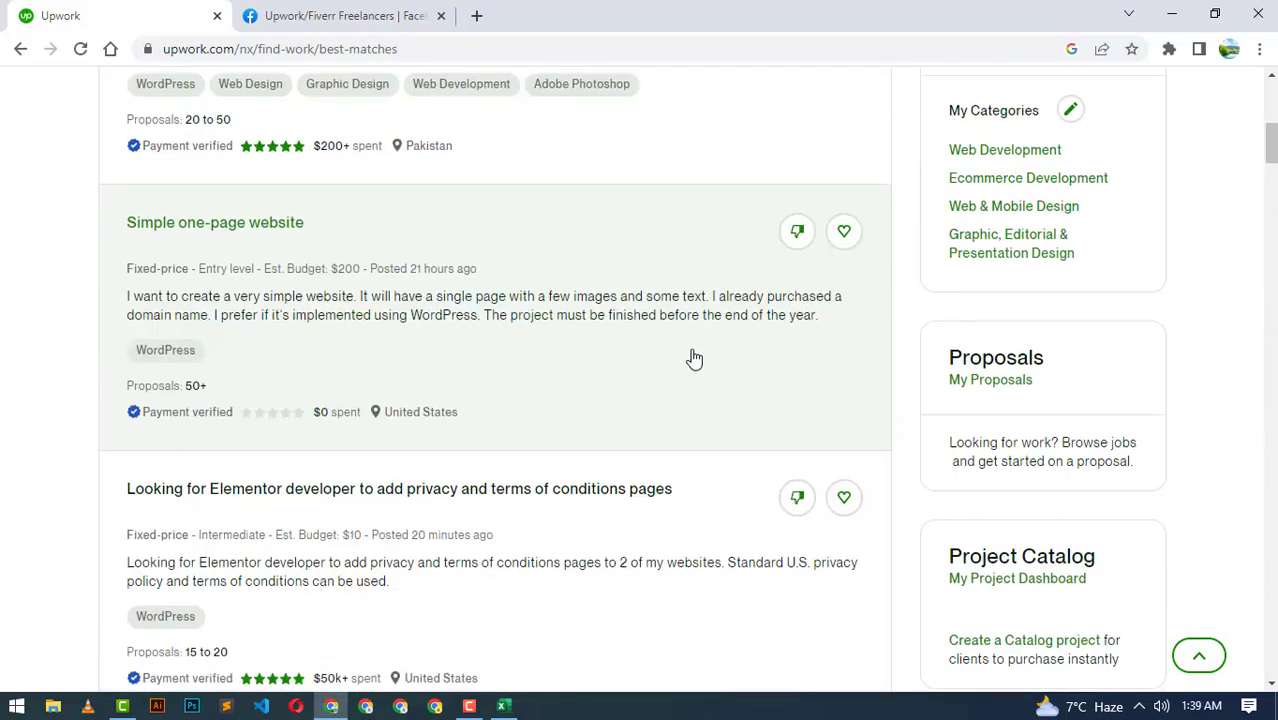
{"action": "scroll", "coordinate": [693, 357], "scroll_direction": "up", "scroll_amount": 3}
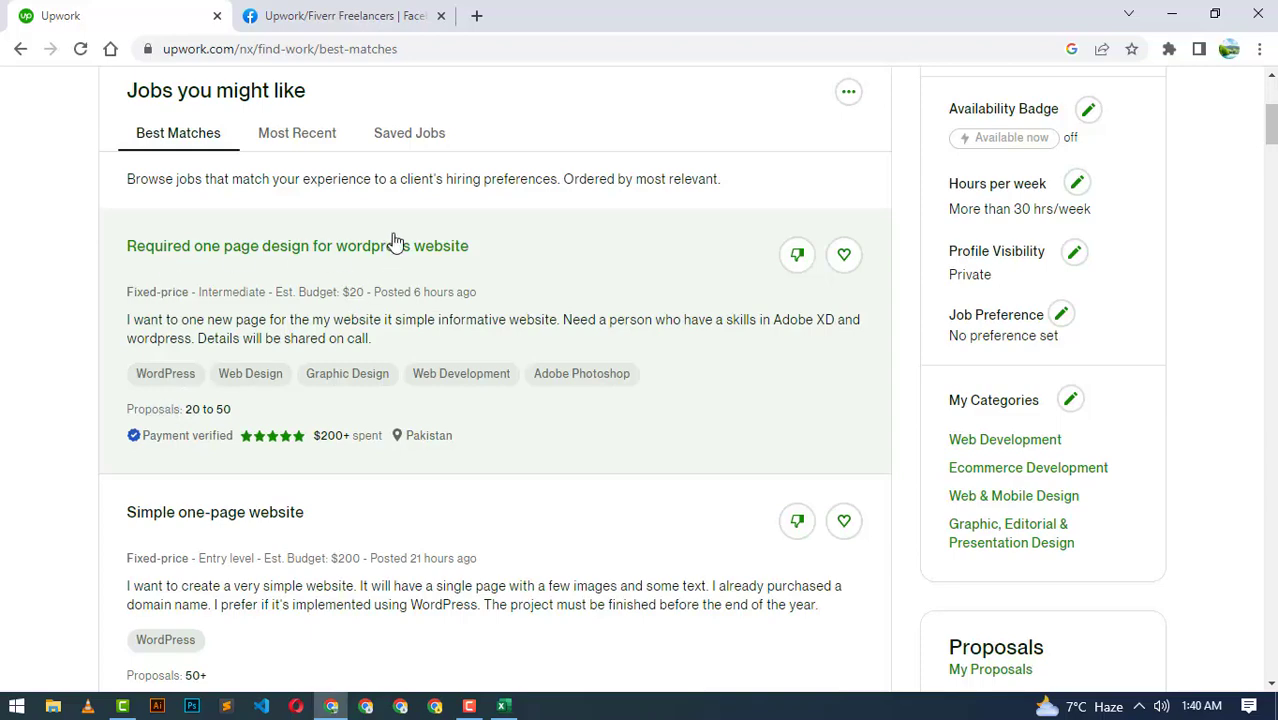
{"action": "left_click", "coordinate": [265, 250]}
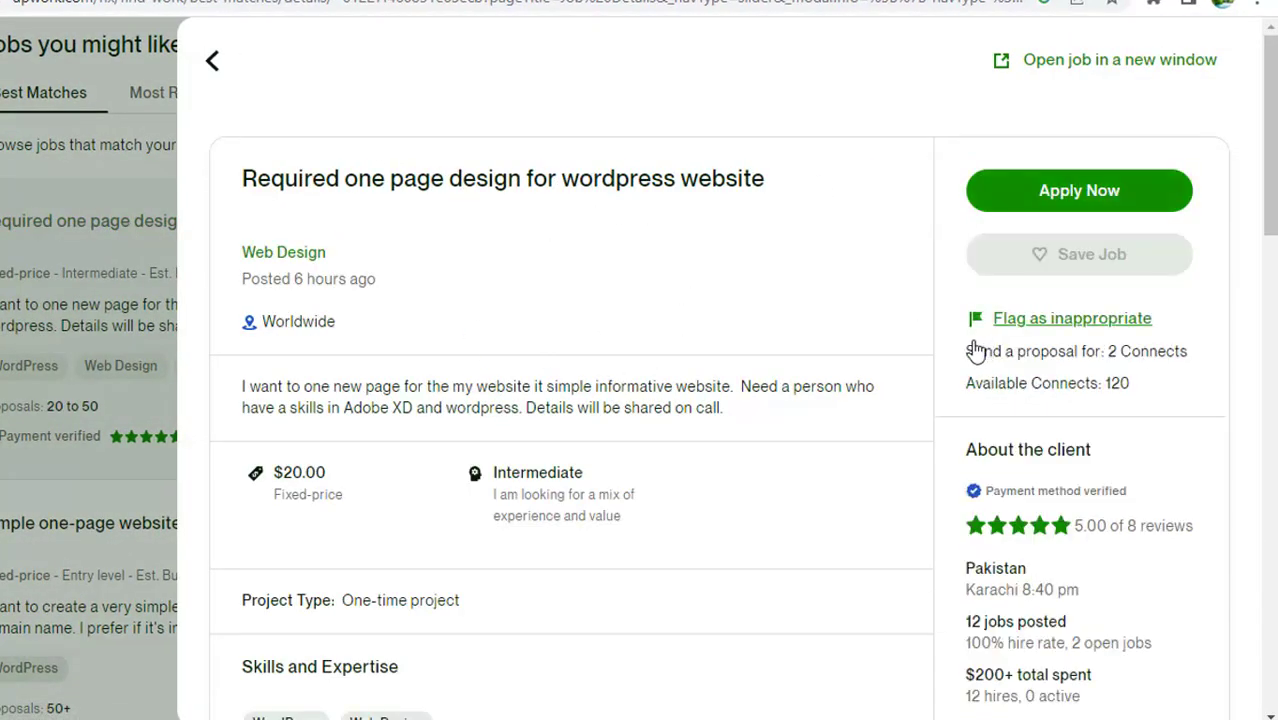
Step: Check how many Connects a proposal for this job costs and how many are available in the account
{"action": "left_click_drag", "start_coordinate": [958, 352], "coordinate": [1198, 352]}
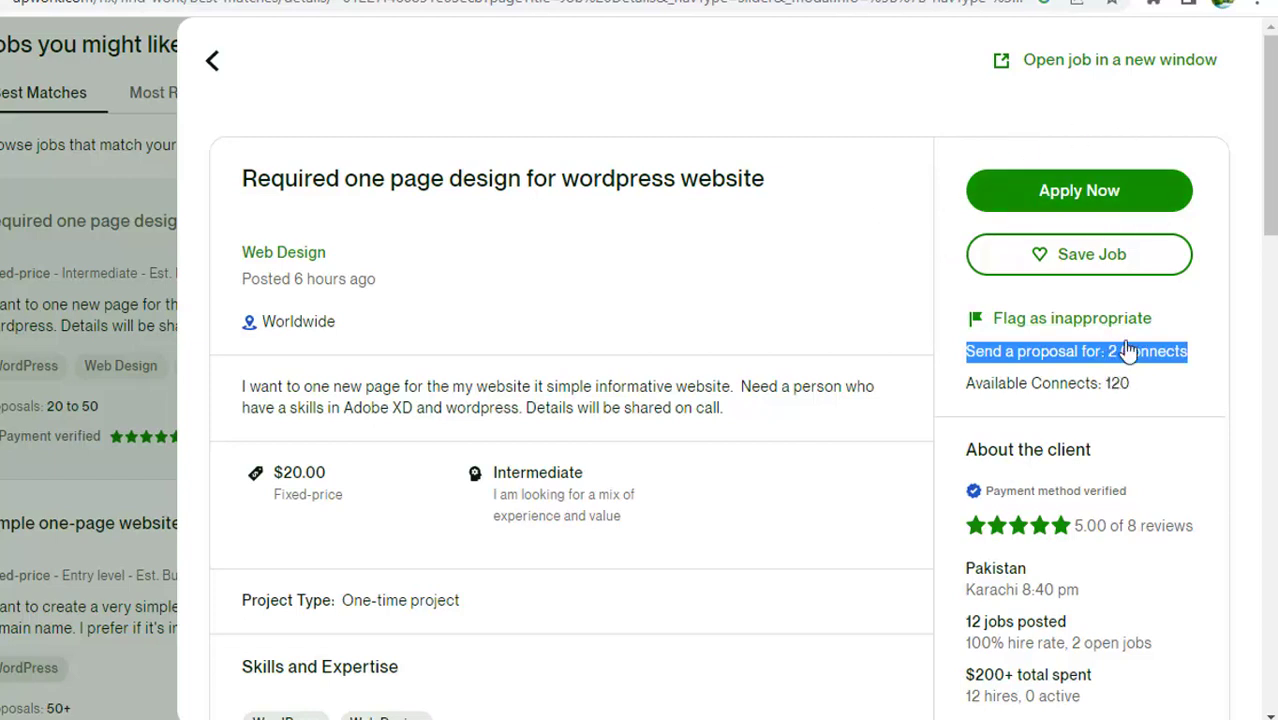
{"action": "left_click", "coordinate": [975, 383]}
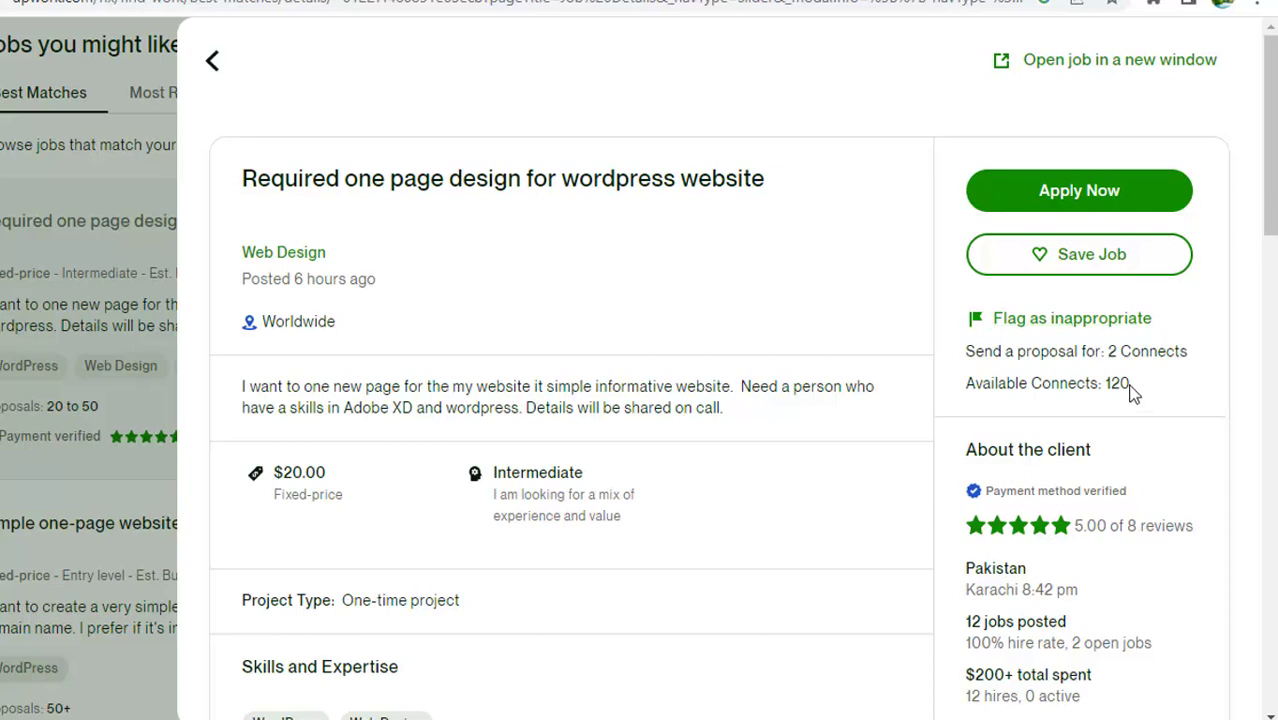
{"action": "left_click_drag", "start_coordinate": [1103, 383], "coordinate": [967, 383]}
{"action": "left_click", "coordinate": [715, 366]}
Step: Examine the job's activity figures for proposals, interviews and invites, along with the client's recent history
{"action": "scroll", "coordinate": [715, 366], "scroll_direction": "down", "scroll_amount": 5}
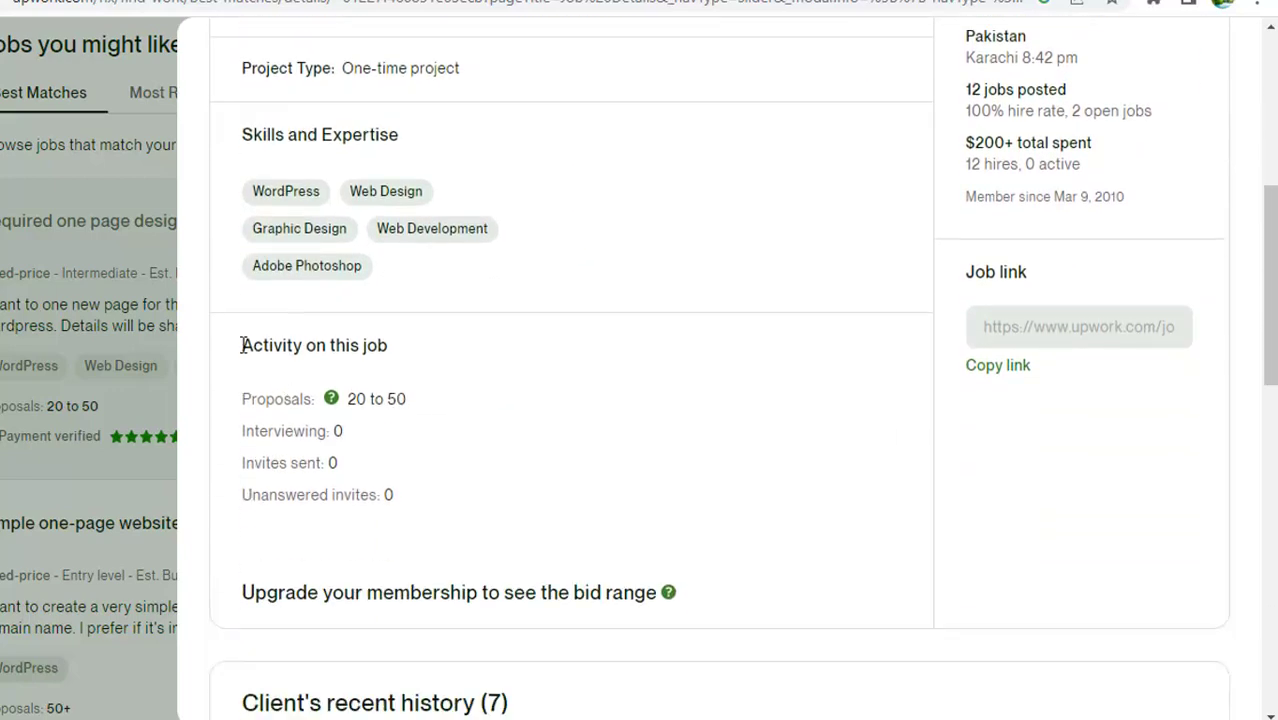
{"action": "left_click_drag", "start_coordinate": [244, 345], "coordinate": [399, 350]}
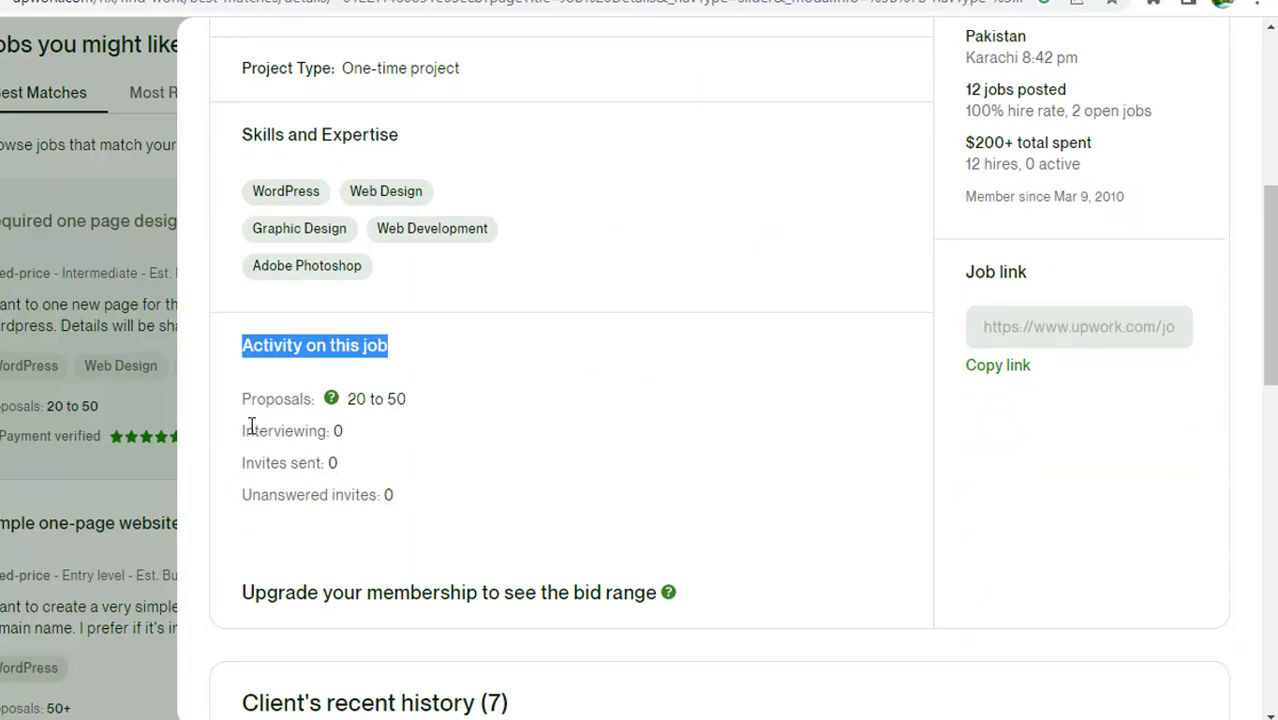
{"action": "left_click_drag", "start_coordinate": [244, 430], "coordinate": [359, 434]}
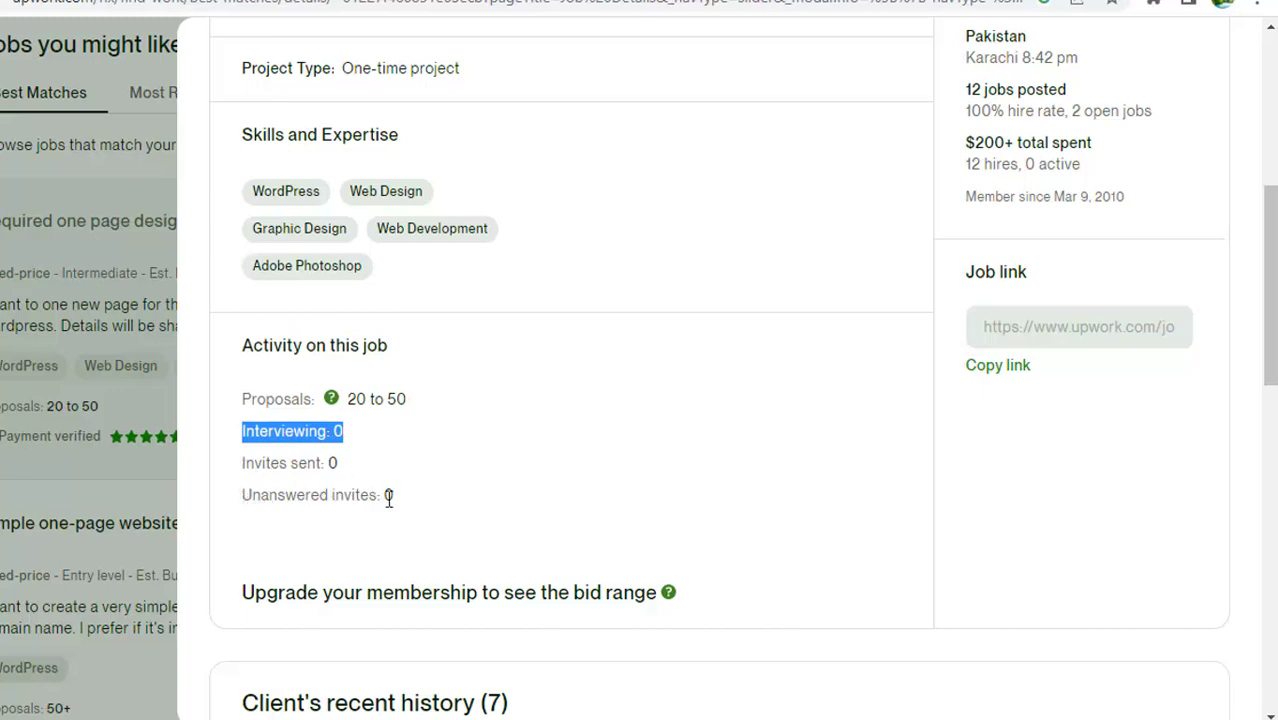
{"action": "scroll", "coordinate": [408, 499], "scroll_direction": "down", "scroll_amount": 2}
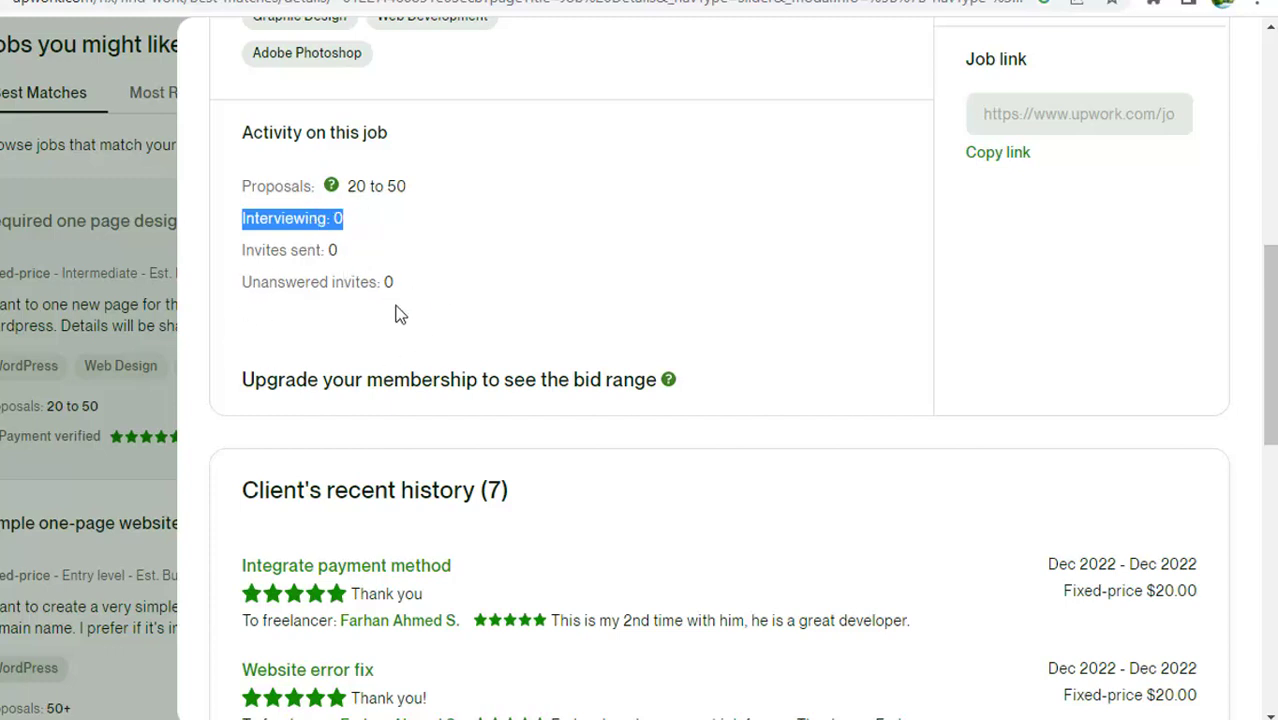
{"action": "scroll", "coordinate": [397, 314], "scroll_direction": "up", "scroll_amount": 1}
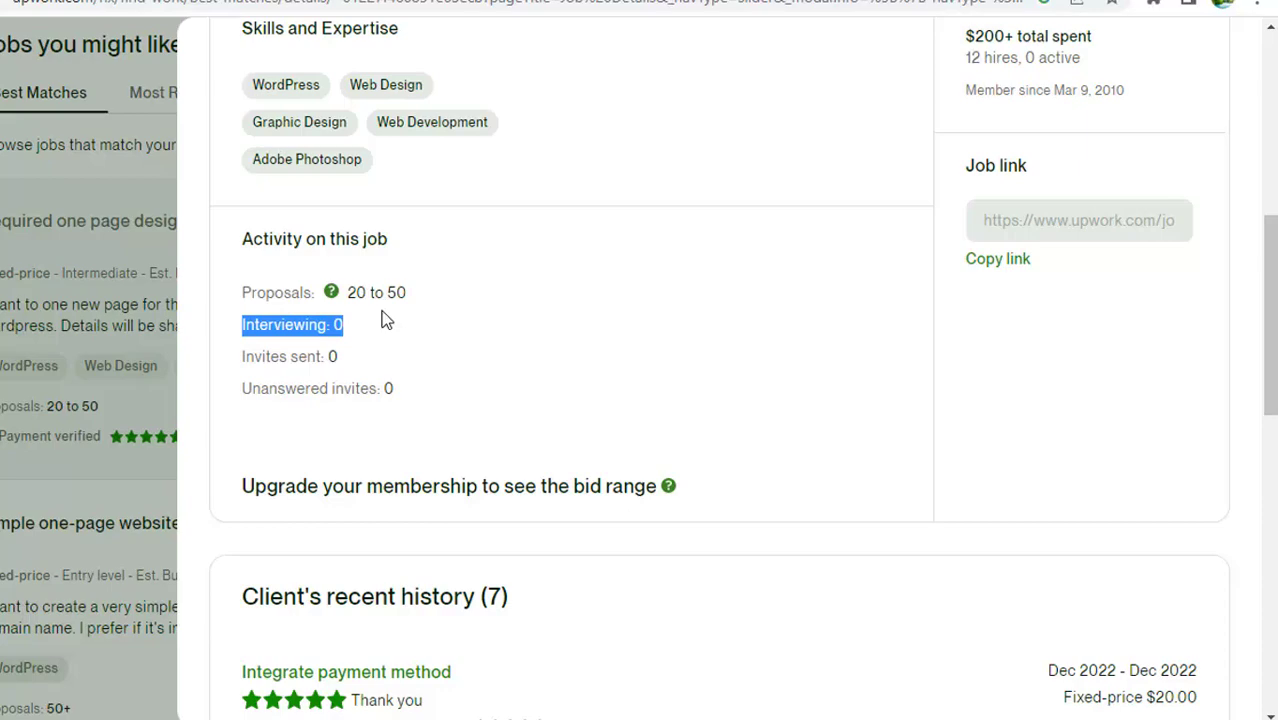
Step: Start applying for the one-page WordPress design job and check the Connects required and remaining after submission
{"action": "scroll", "coordinate": [385, 318], "scroll_direction": "up", "scroll_amount": 6}
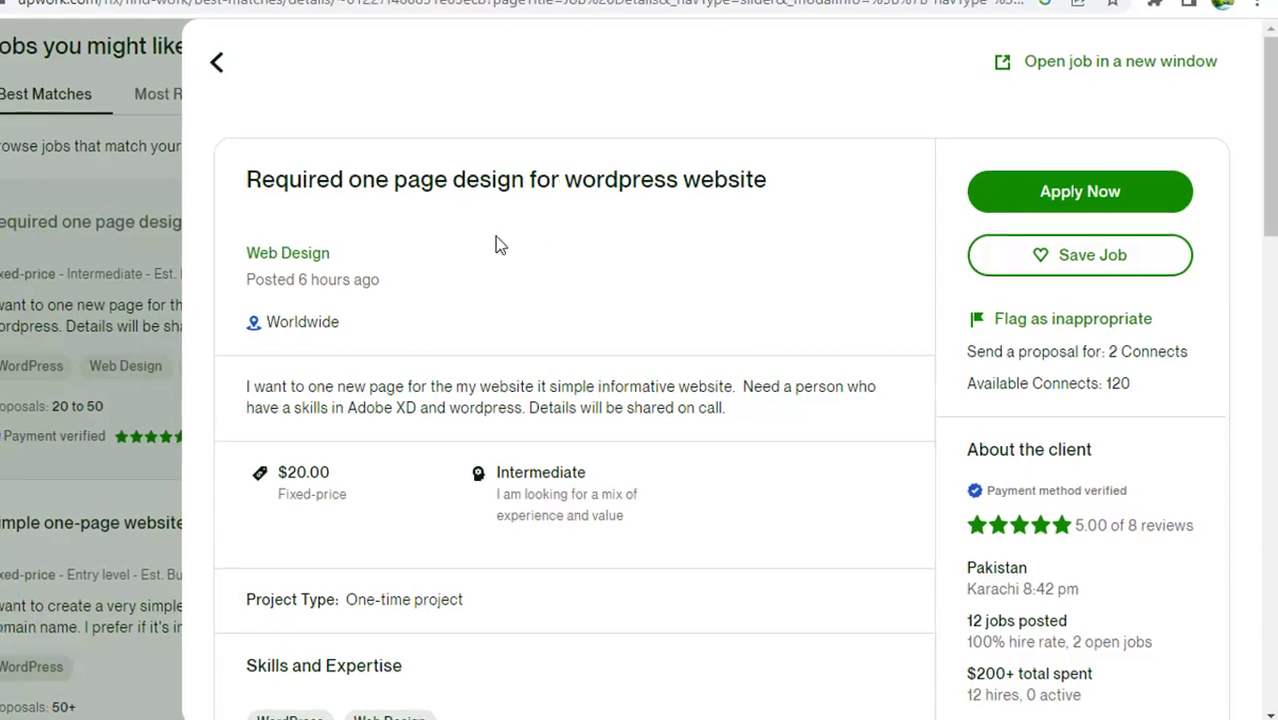
{"action": "left_click", "coordinate": [1070, 195]}
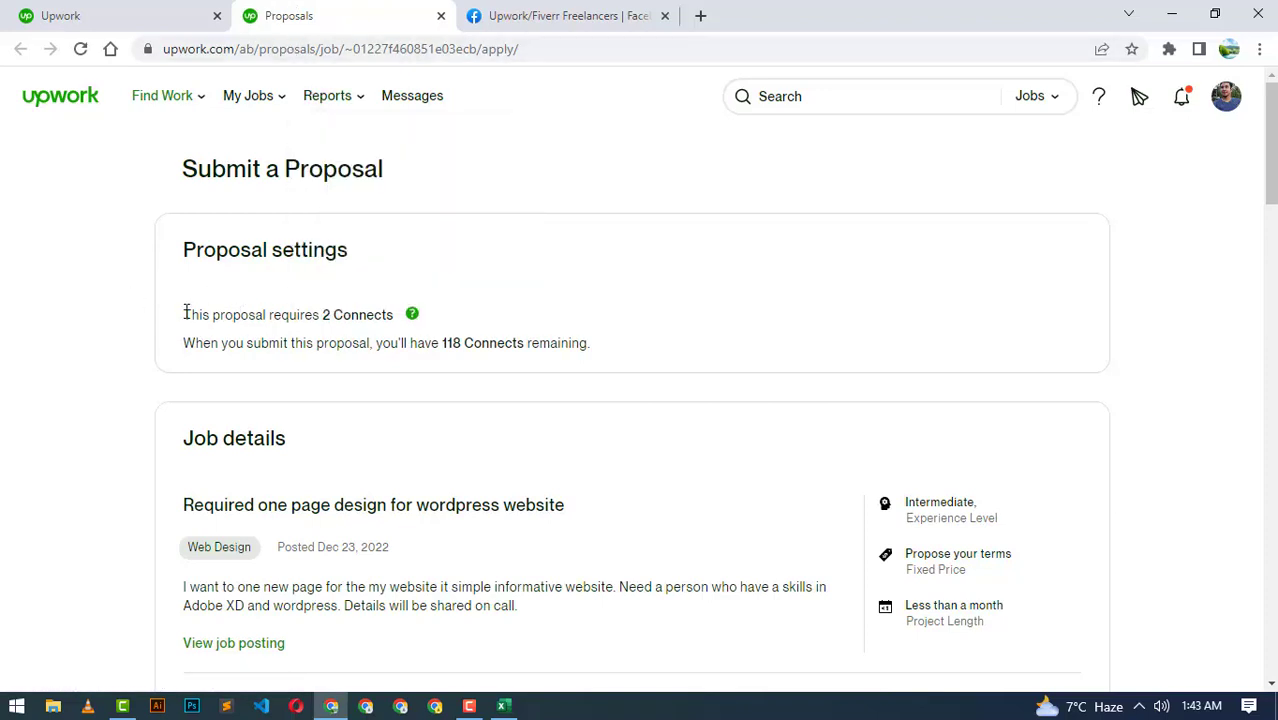
{"action": "left_click_drag", "start_coordinate": [320, 314], "coordinate": [387, 315]}
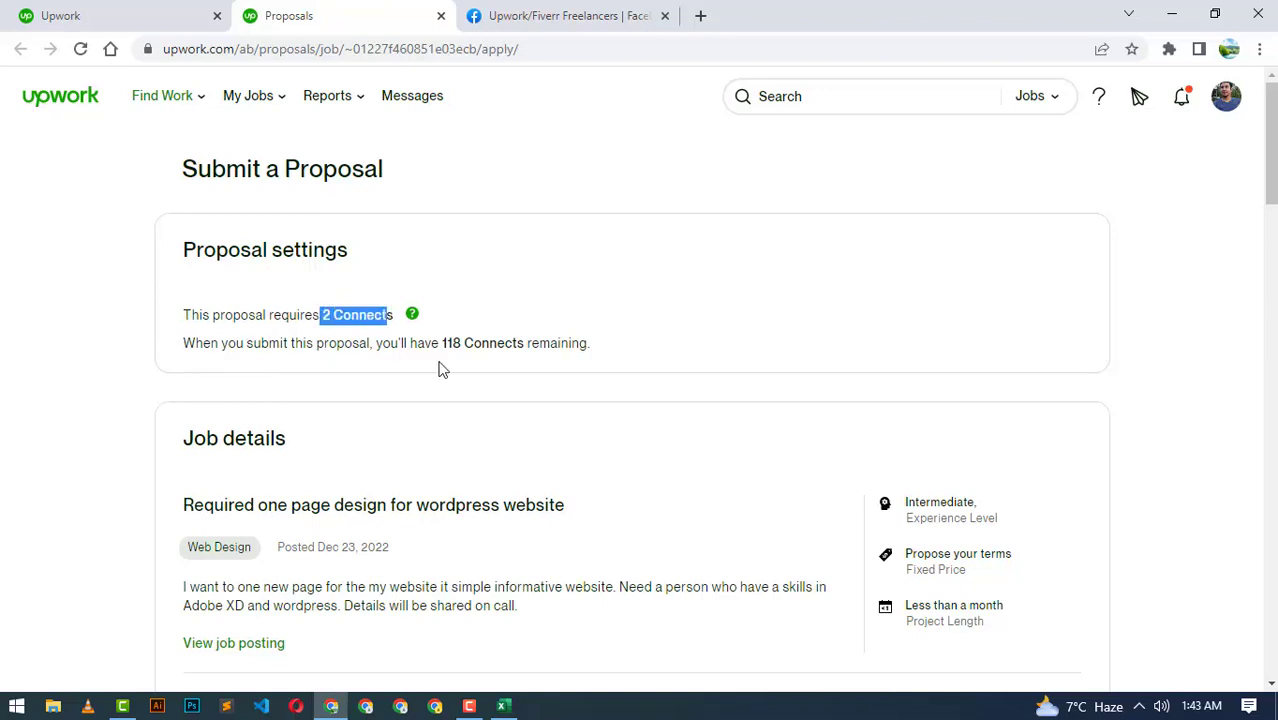
{"action": "left_click_drag", "start_coordinate": [440, 361], "coordinate": [458, 367]}
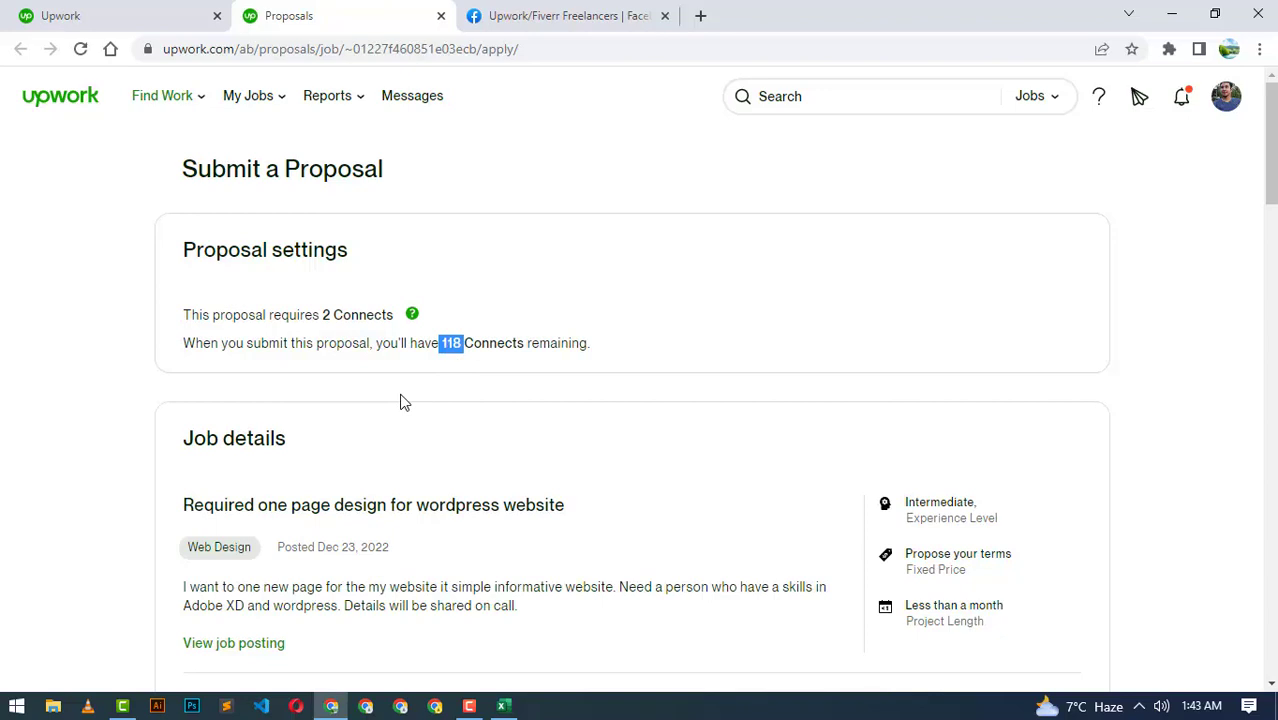
Step: Review the proposal form's job details, required skills and milestone or project payment terms
{"action": "scroll", "coordinate": [981, 533], "scroll_direction": "down", "scroll_amount": 1}
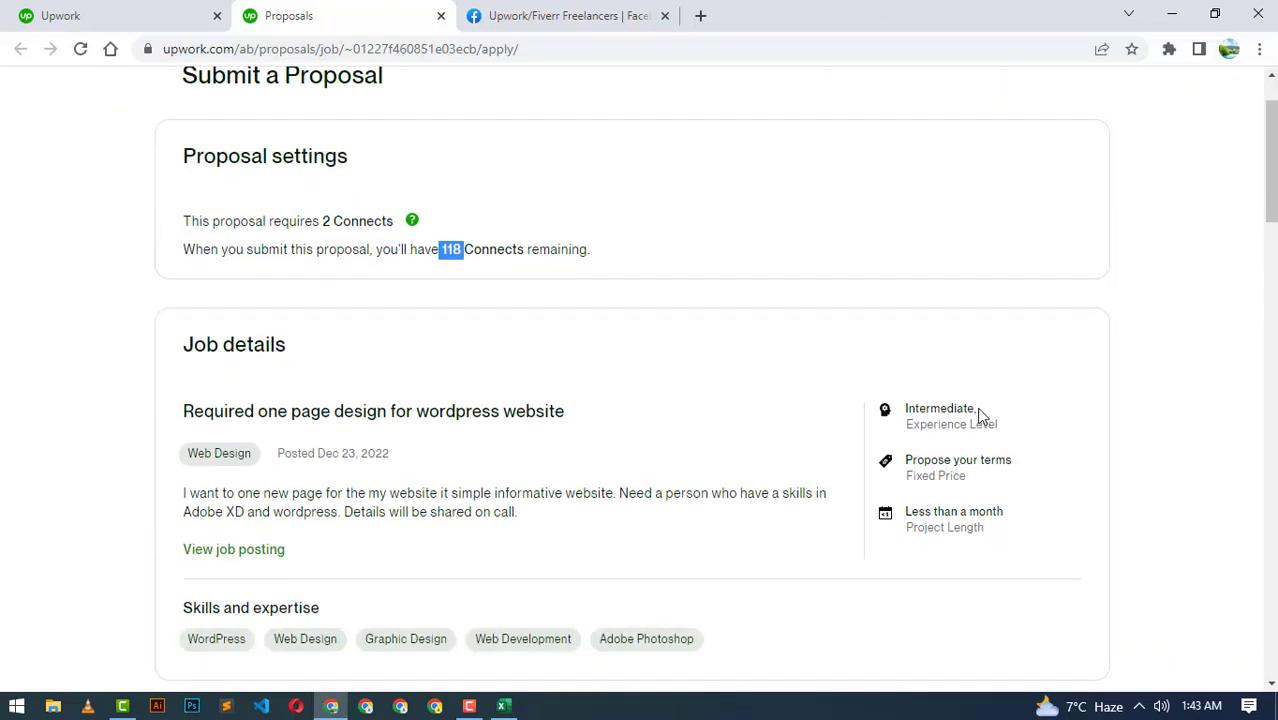
{"action": "scroll", "coordinate": [1003, 480], "scroll_direction": "down", "scroll_amount": 1}
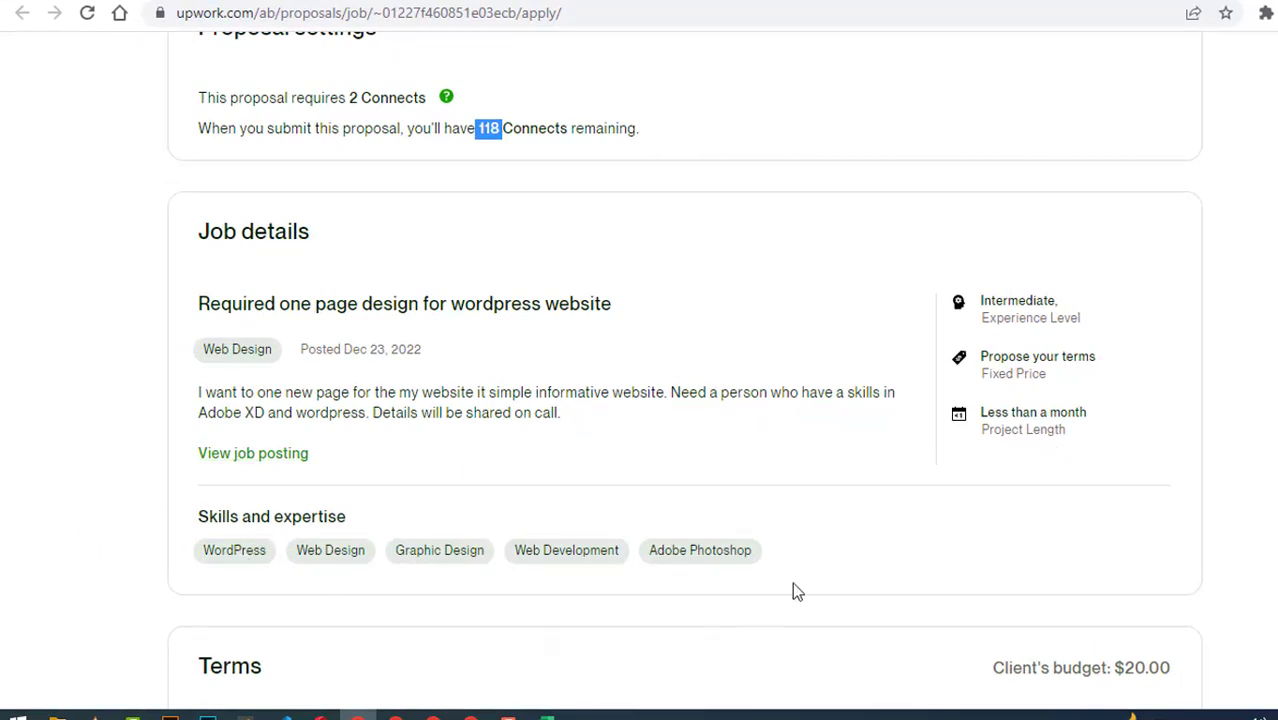
{"action": "scroll", "coordinate": [491, 478], "scroll_direction": "down", "scroll_amount": 4}
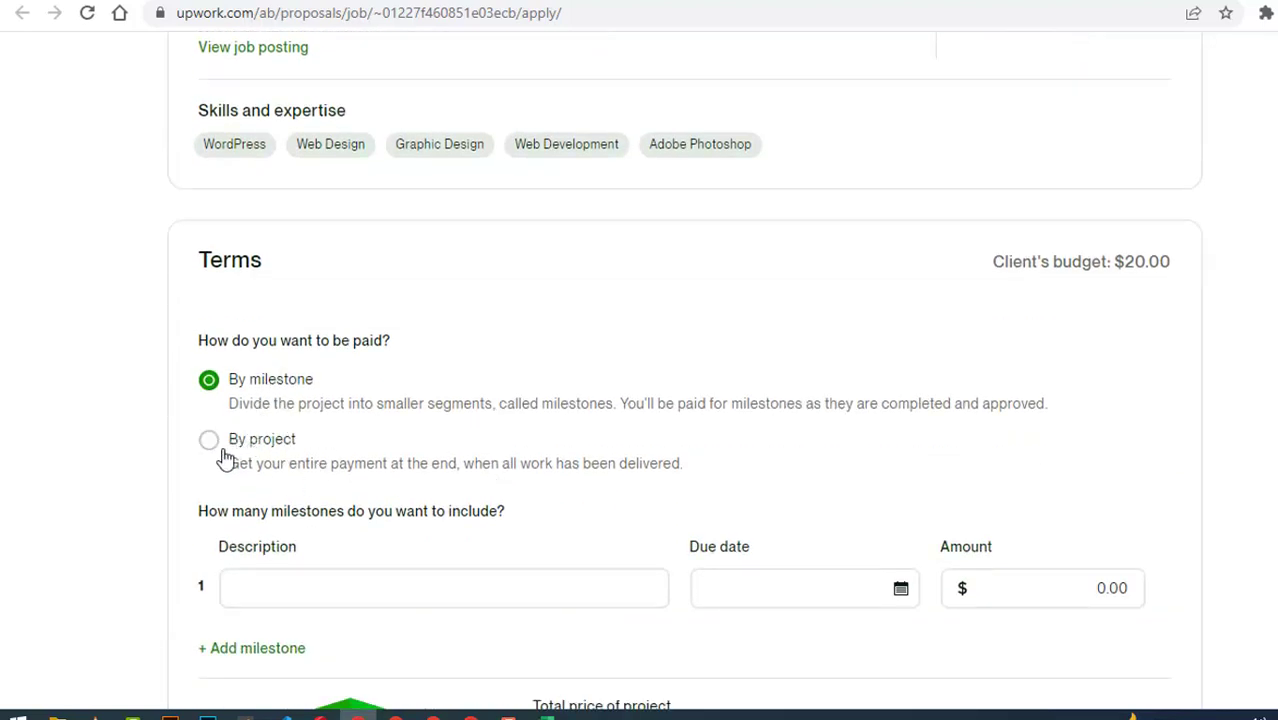
{"action": "scroll", "coordinate": [312, 385], "scroll_direction": "down", "scroll_amount": 1}
{"action": "scroll", "coordinate": [312, 385], "scroll_direction": "down", "scroll_amount": 2}
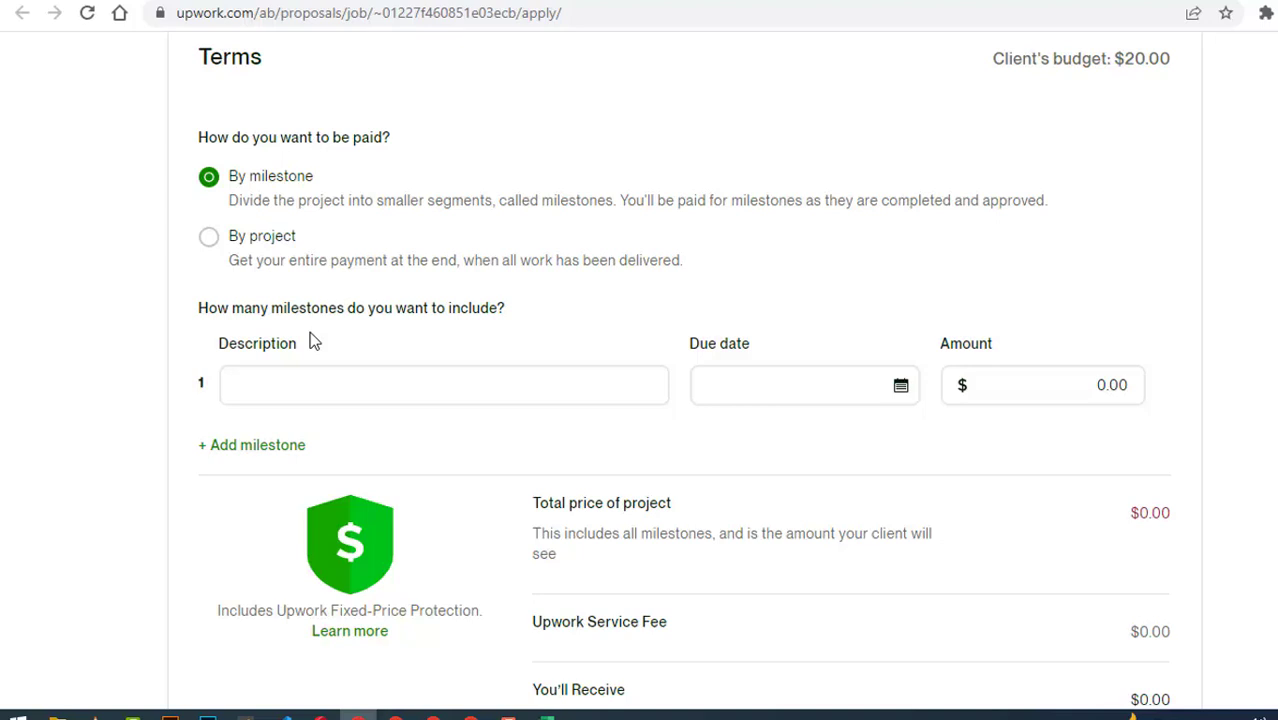
Step: Check the client's budget against the milestone fields and choose to be paid by project
{"action": "left_click", "coordinate": [262, 378]}
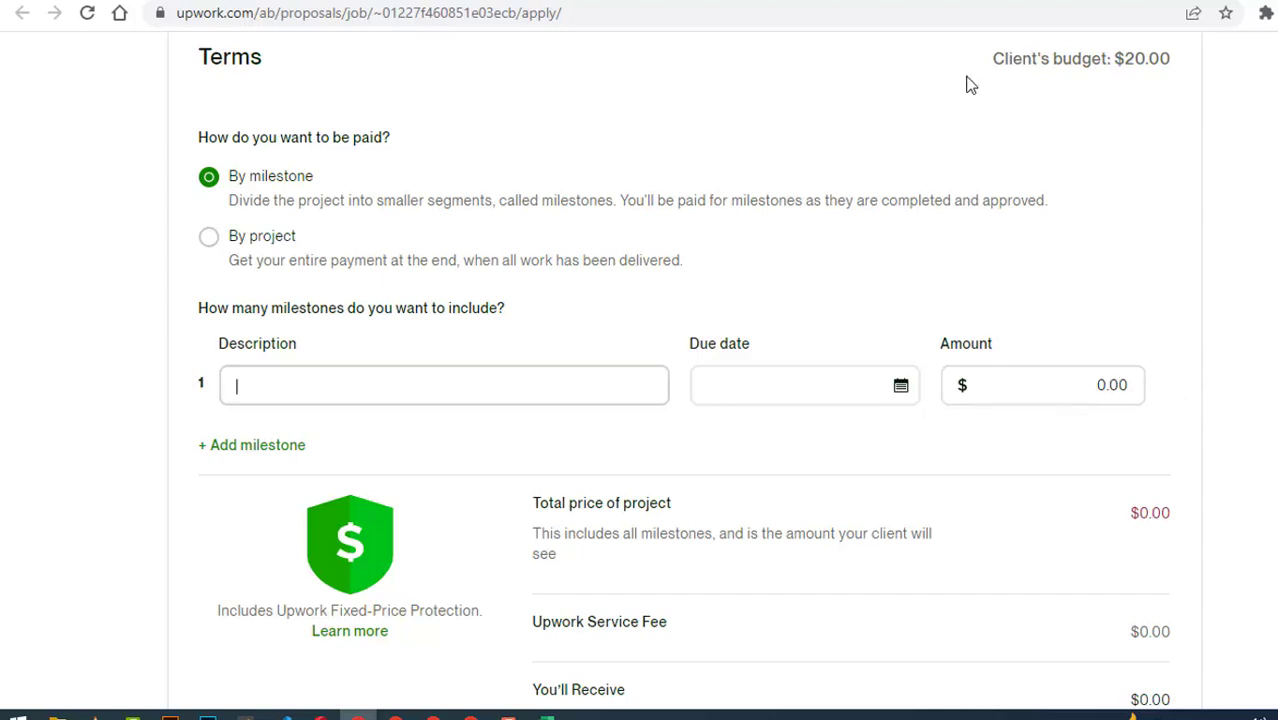
{"action": "left_click_drag", "start_coordinate": [1003, 58], "coordinate": [1183, 67]}
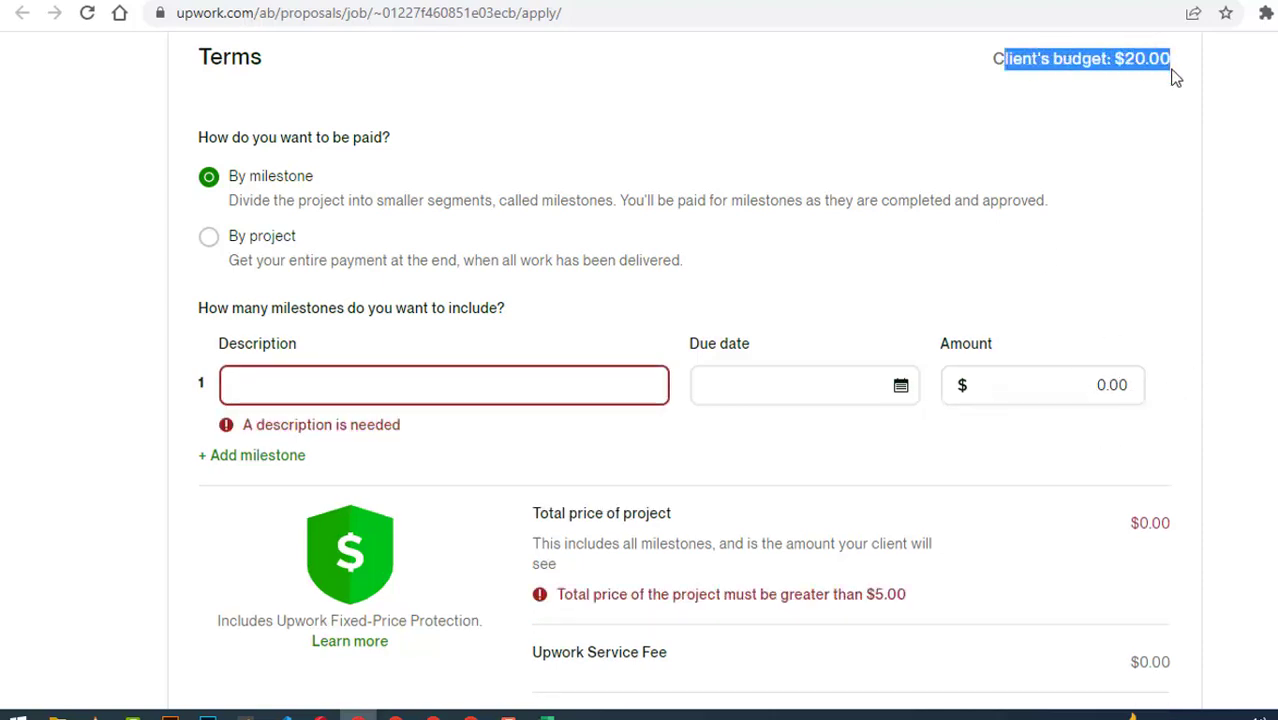
{"action": "left_click", "coordinate": [1055, 165]}
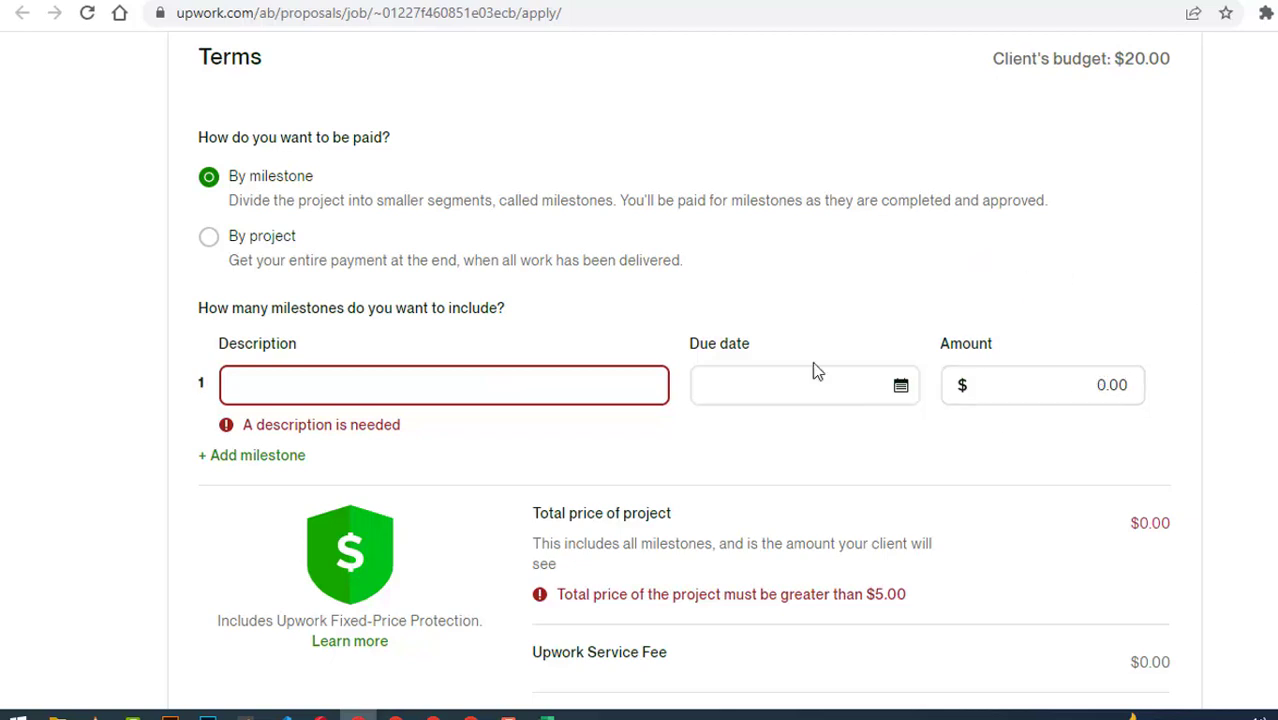
{"action": "left_click", "coordinate": [209, 238]}
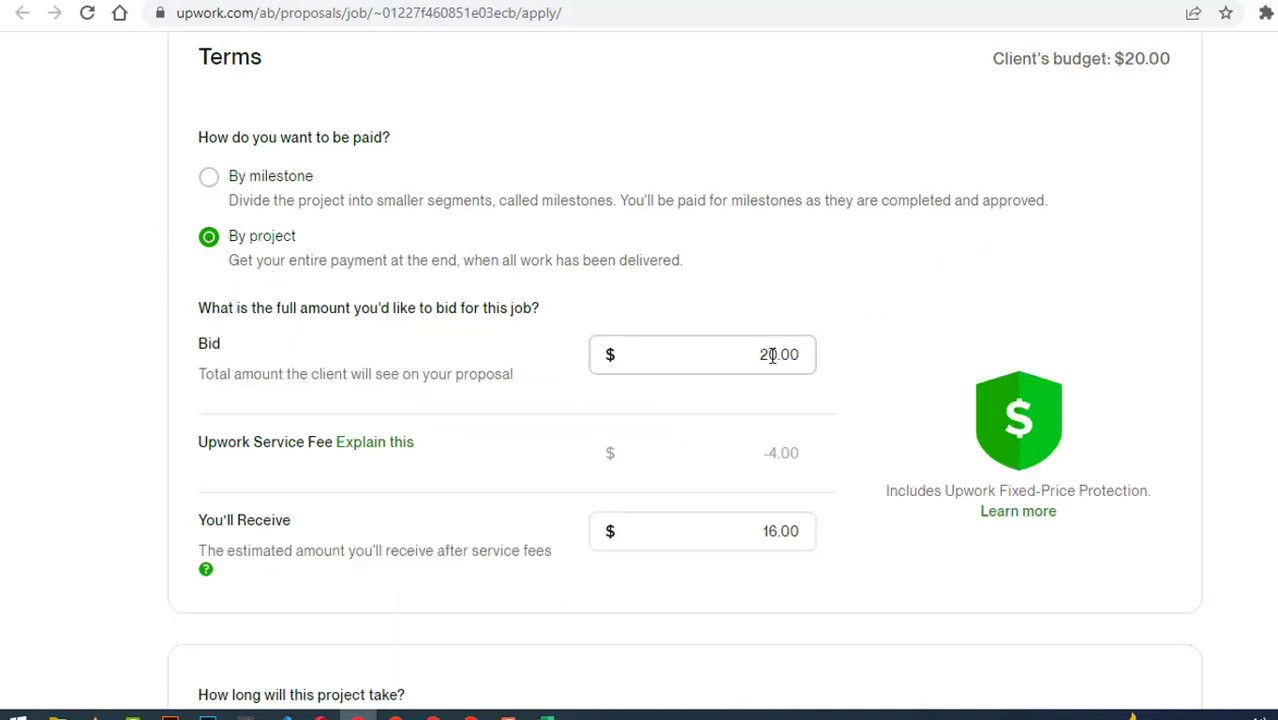
Step: Set the full project bid to $15, and revise it to $18
{"action": "left_click_drag", "start_coordinate": [761, 355], "coordinate": [779, 355]}
{"action": "type", "text": "15"}
{"action": "left_click", "coordinate": [840, 294]}
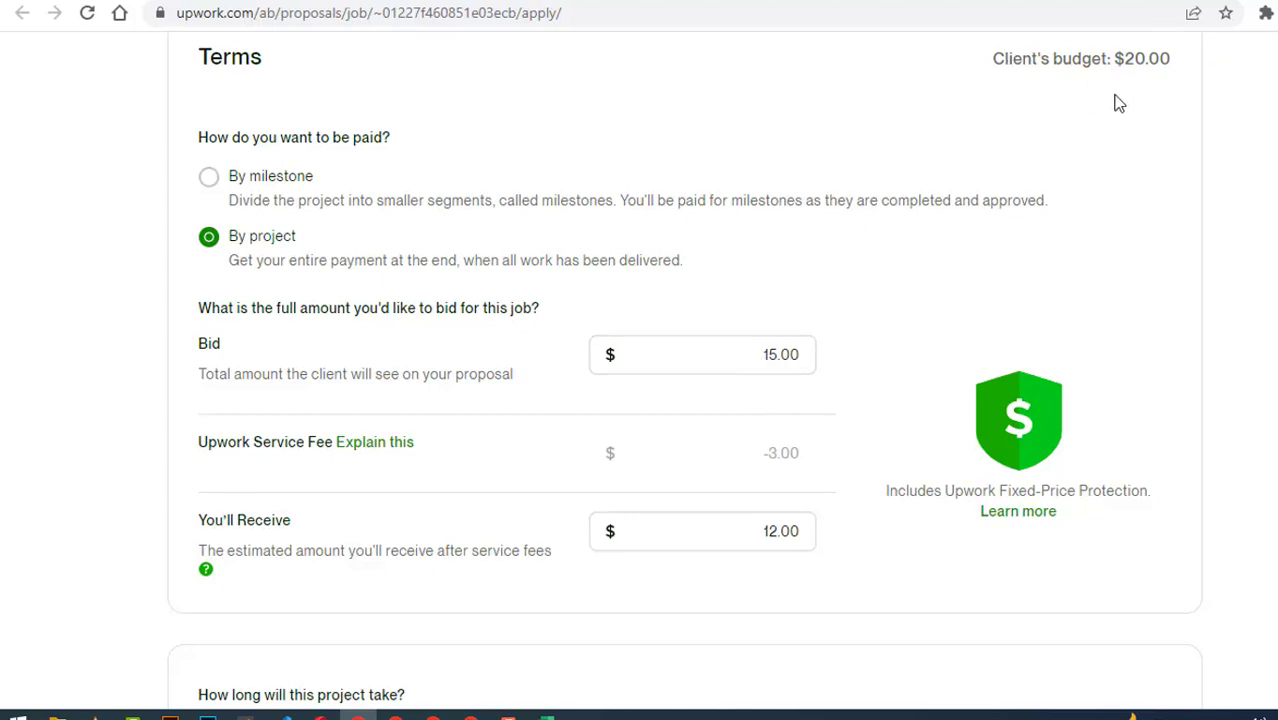
{"action": "left_click_drag", "start_coordinate": [766, 362], "coordinate": [778, 364]}
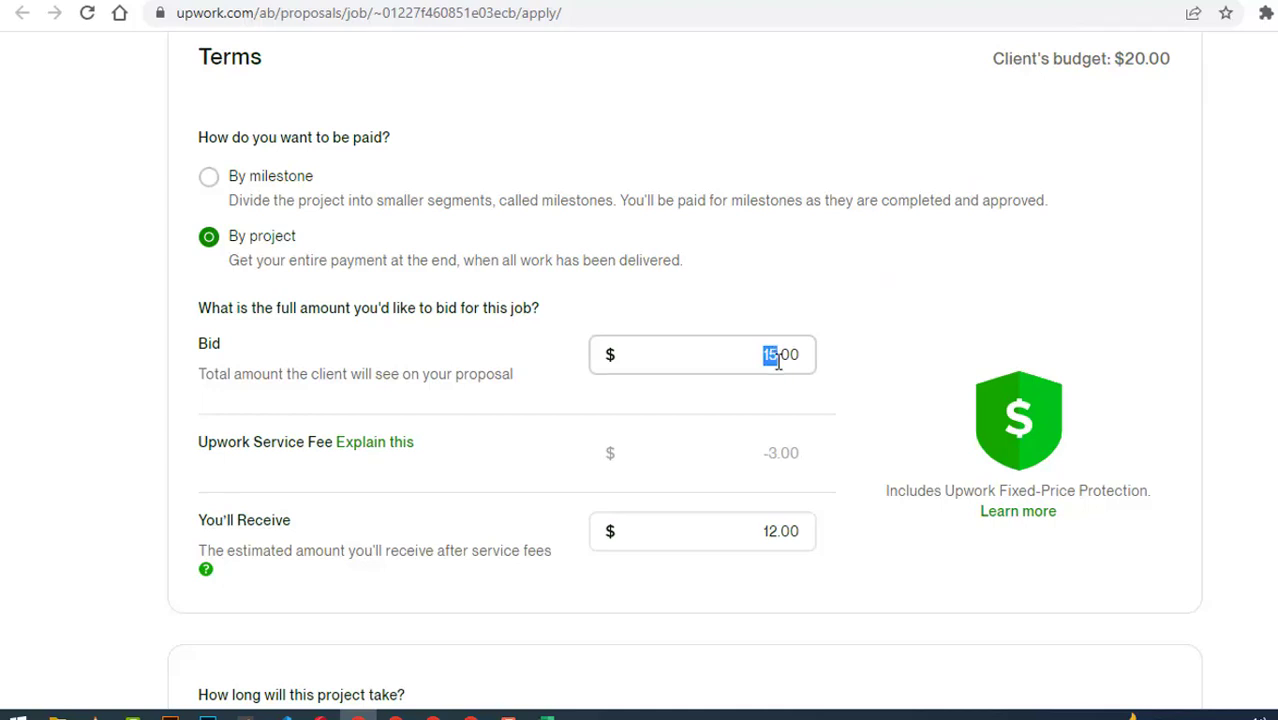
{"action": "type", "text": "18"}
{"action": "left_click", "coordinate": [784, 321]}
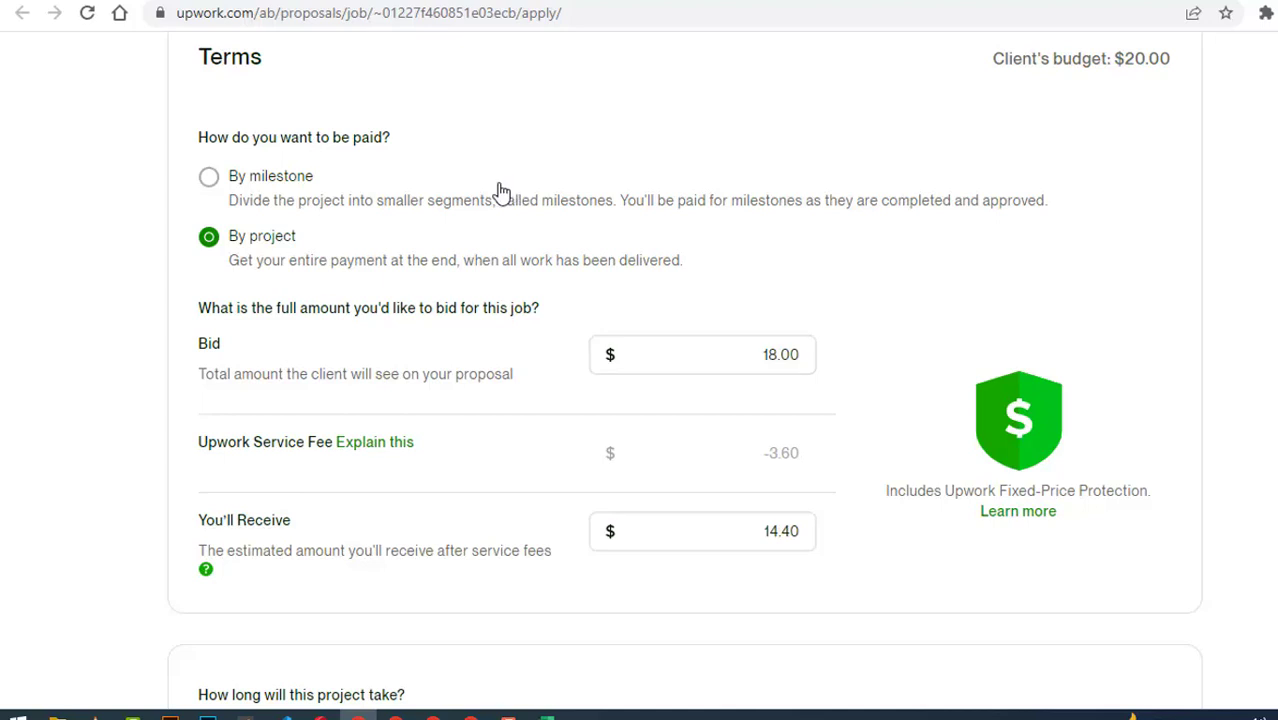
Step: Reread the job description, required skills and project length to judge whether the bid fits the work
{"action": "scroll", "coordinate": [500, 200], "scroll_direction": "up", "scroll_amount": 5}
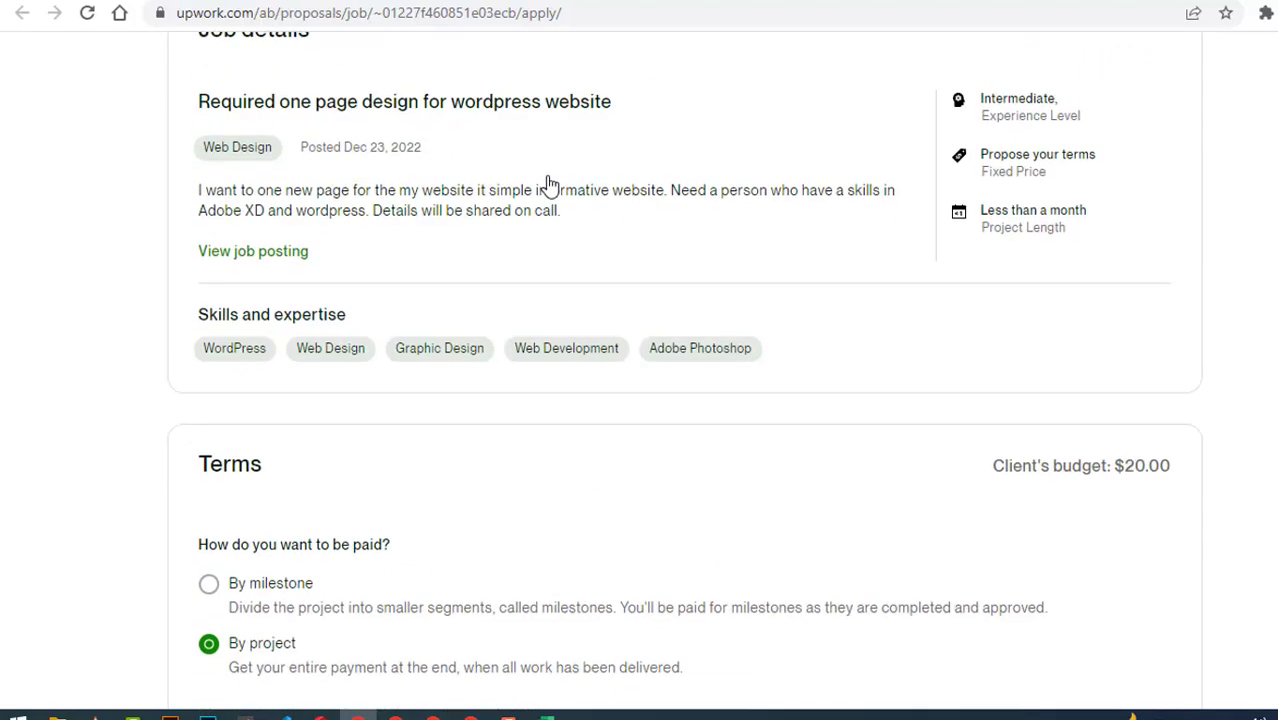
{"action": "scroll", "coordinate": [825, 175], "scroll_direction": "up", "scroll_amount": 2}
{"action": "scroll", "coordinate": [825, 177], "scroll_direction": "down", "scroll_amount": 7}
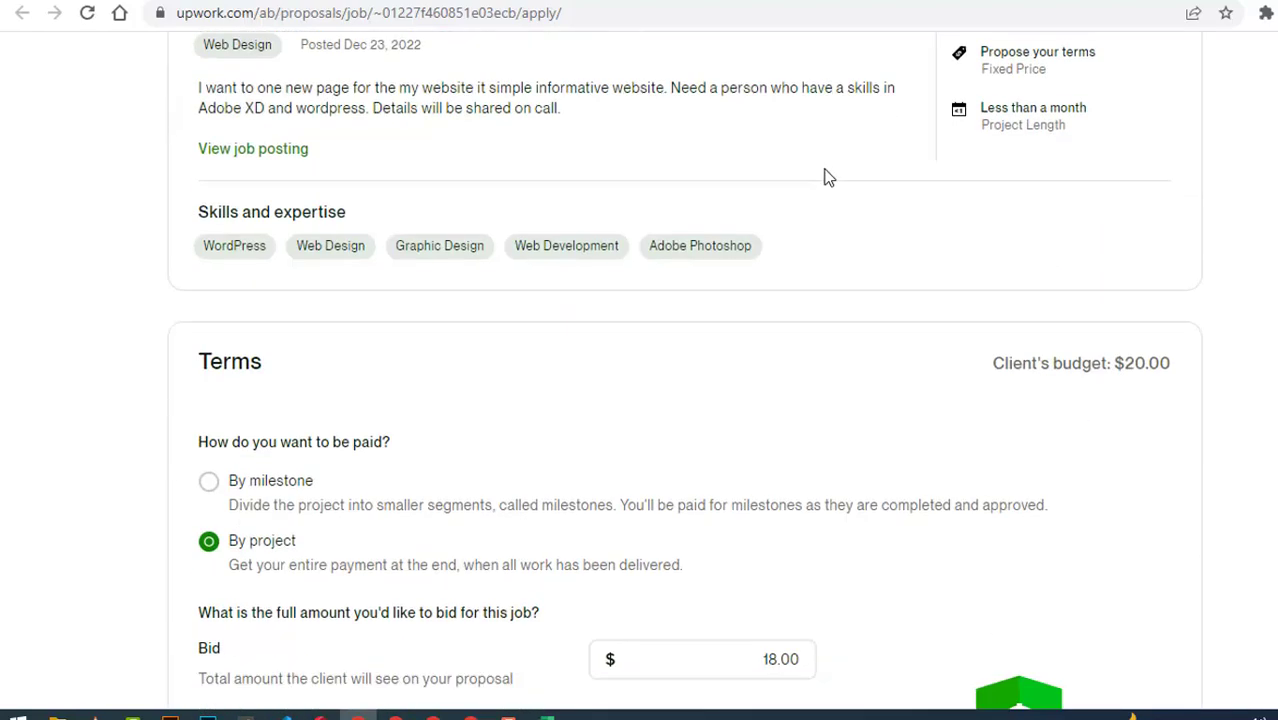
{"action": "scroll", "coordinate": [836, 131], "scroll_direction": "up", "scroll_amount": 7}
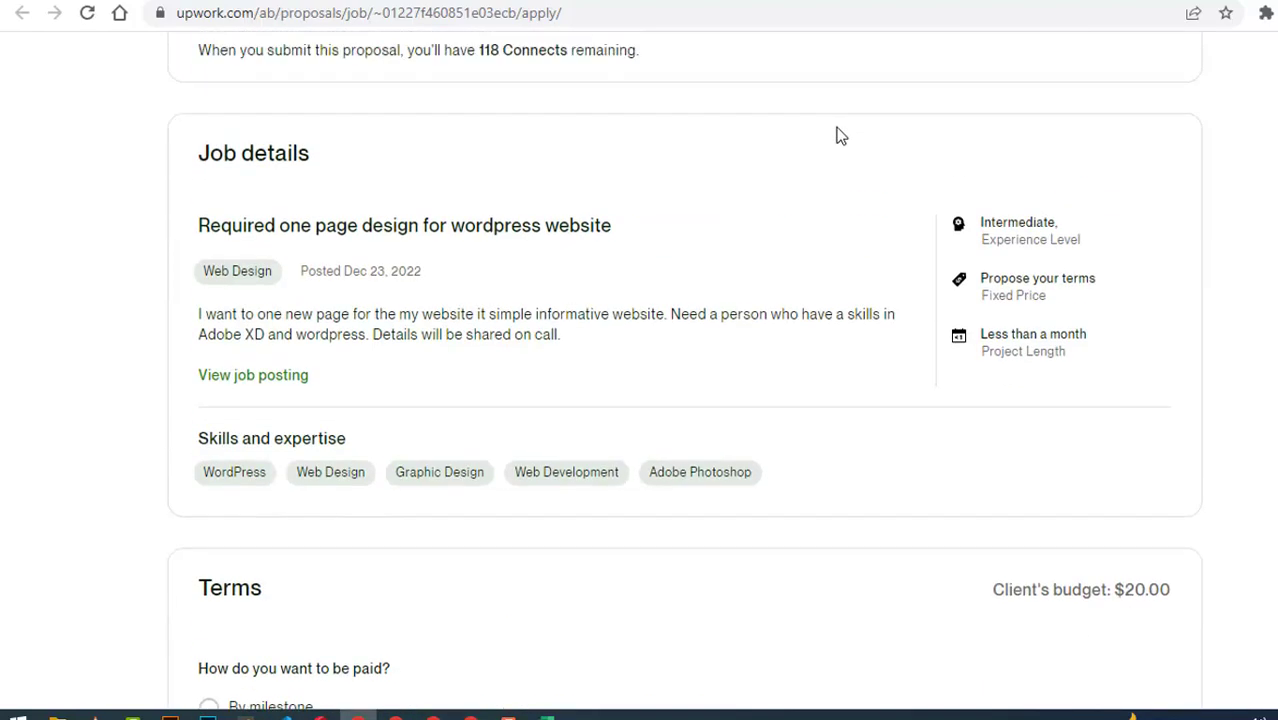
{"action": "scroll", "coordinate": [596, 491], "scroll_direction": "down", "scroll_amount": 2}
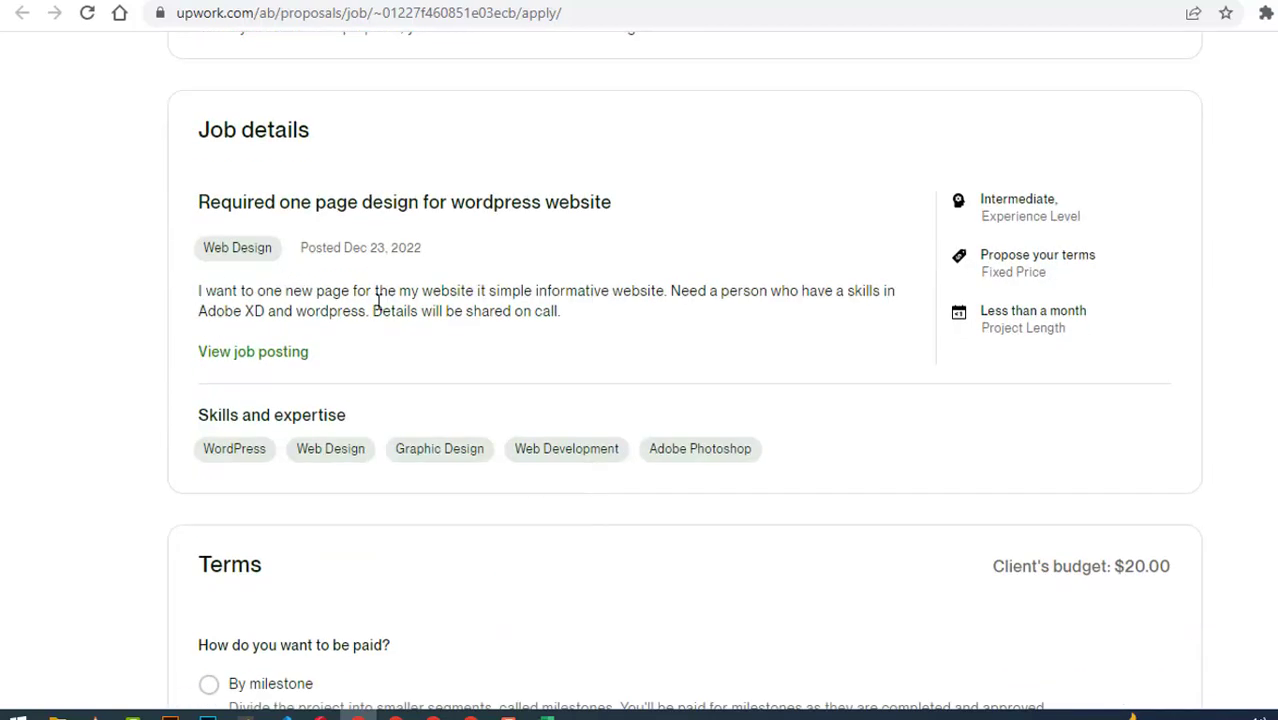
{"action": "scroll", "coordinate": [642, 348], "scroll_direction": "down", "scroll_amount": 5}
{"action": "scroll", "coordinate": [445, 305], "scroll_direction": "up", "scroll_amount": 4}
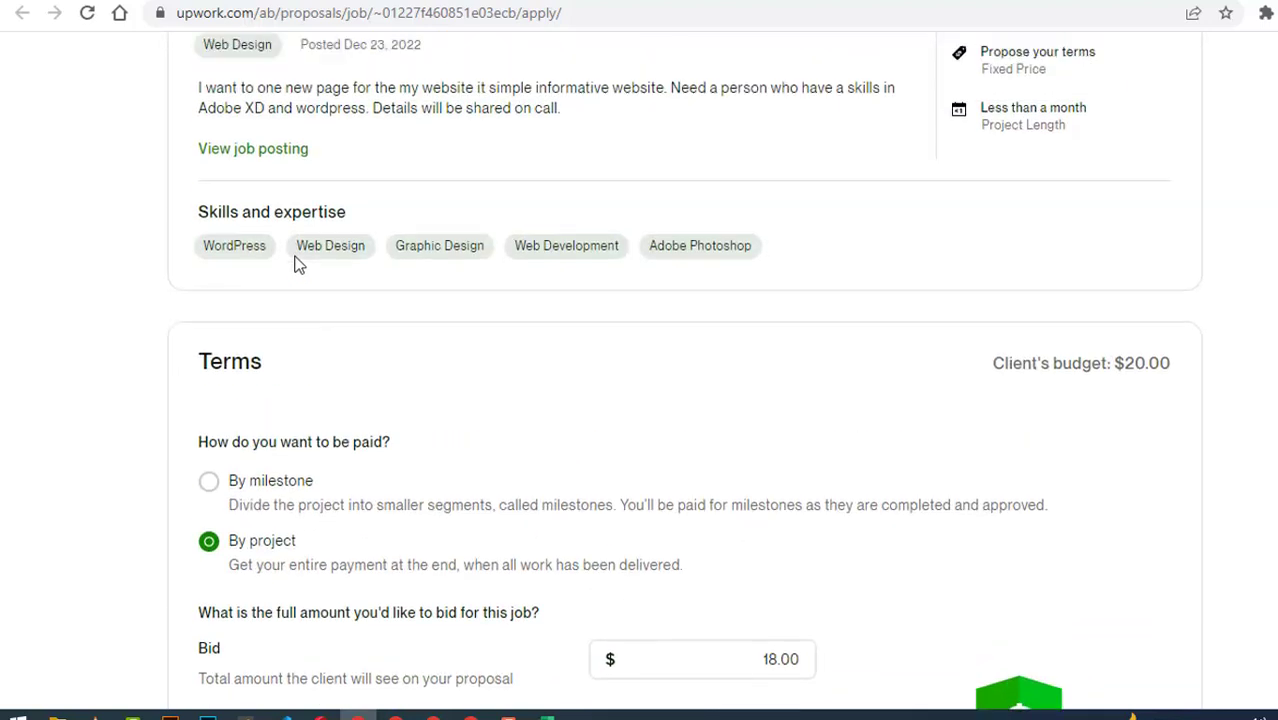
{"action": "scroll", "coordinate": [605, 195], "scroll_direction": "down", "scroll_amount": 4}
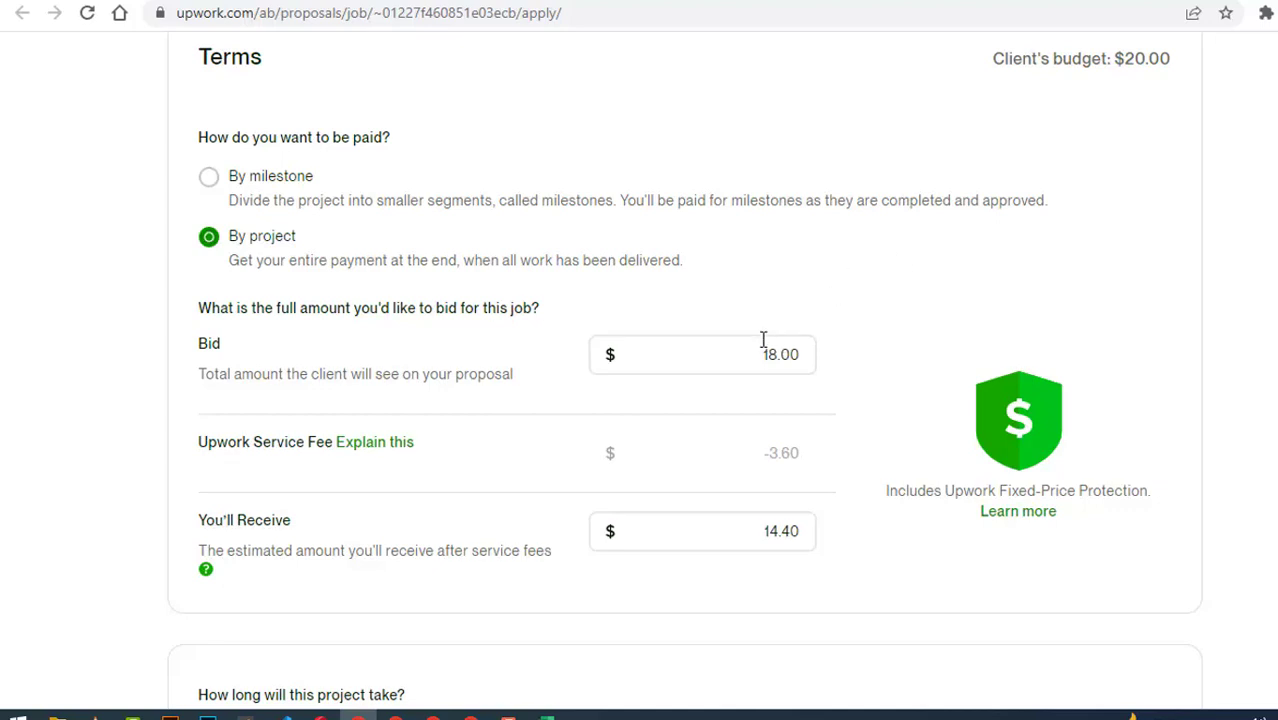
Step: Set the full project bid to $50 and look over the duration and cover letter fields
{"action": "left_click_drag", "start_coordinate": [763, 350], "coordinate": [777, 348]}
{"action": "type", "text": "50"}
{"action": "left_click", "coordinate": [826, 328]}
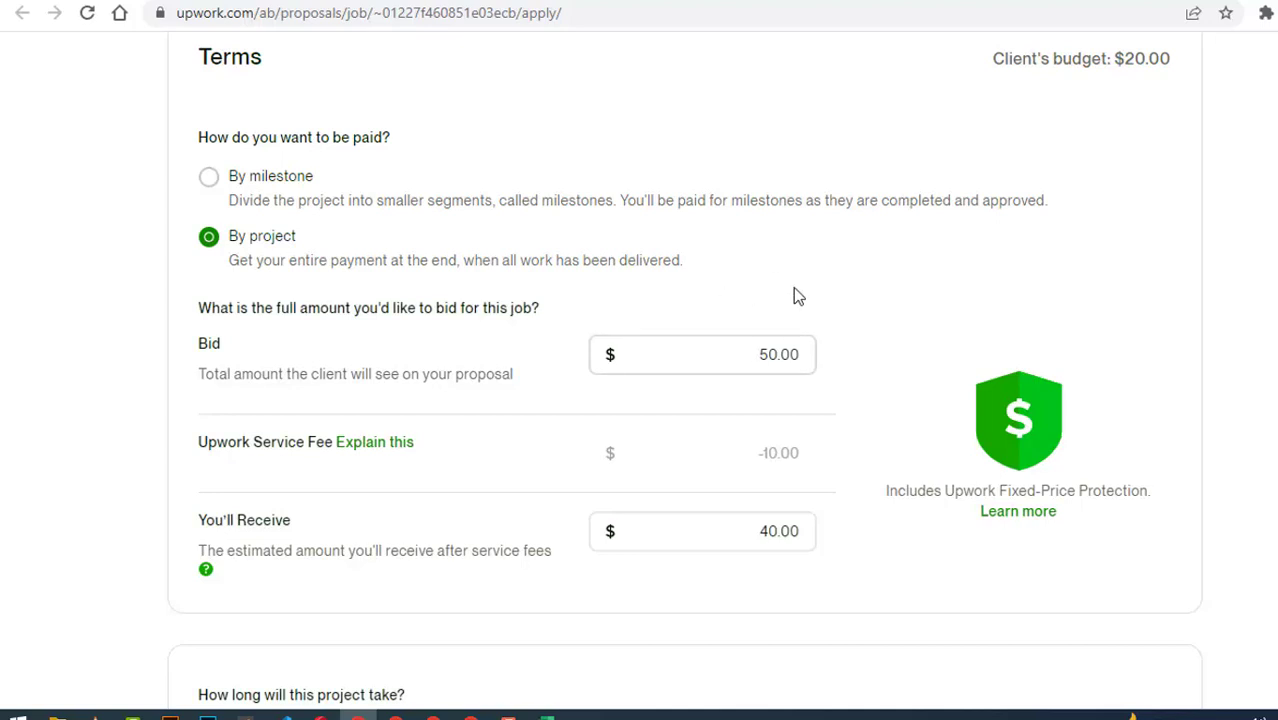
{"action": "scroll", "coordinate": [680, 371], "scroll_direction": "down", "scroll_amount": 6}
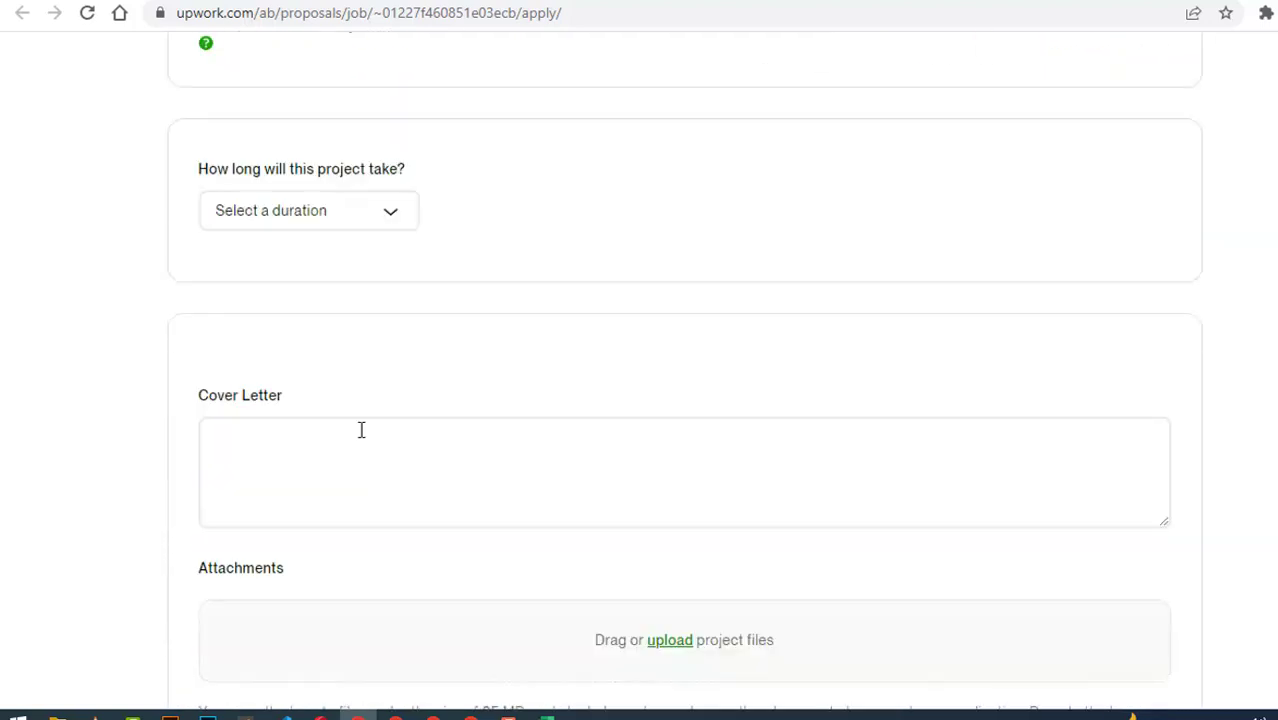
{"action": "scroll", "coordinate": [455, 331], "scroll_direction": "up", "scroll_amount": 5}
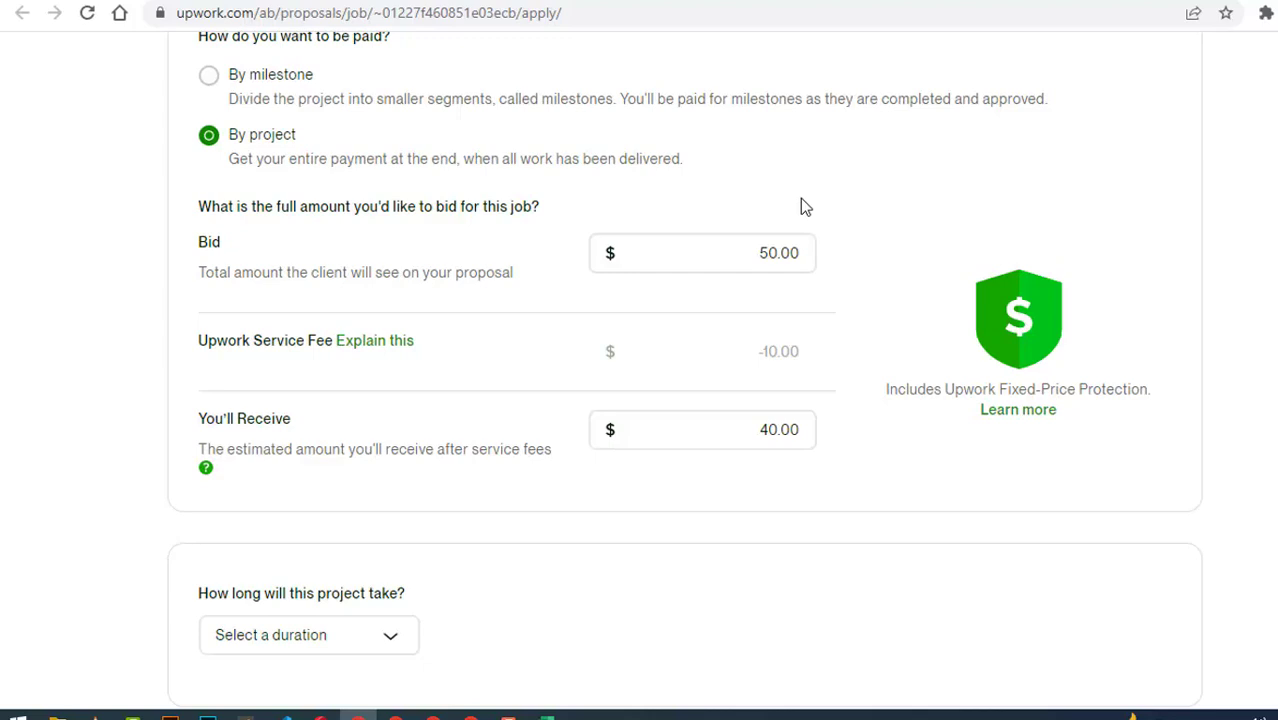
Step: Set the project duration to Less than 1 month
{"action": "scroll", "coordinate": [470, 369], "scroll_direction": "down", "scroll_amount": 2}
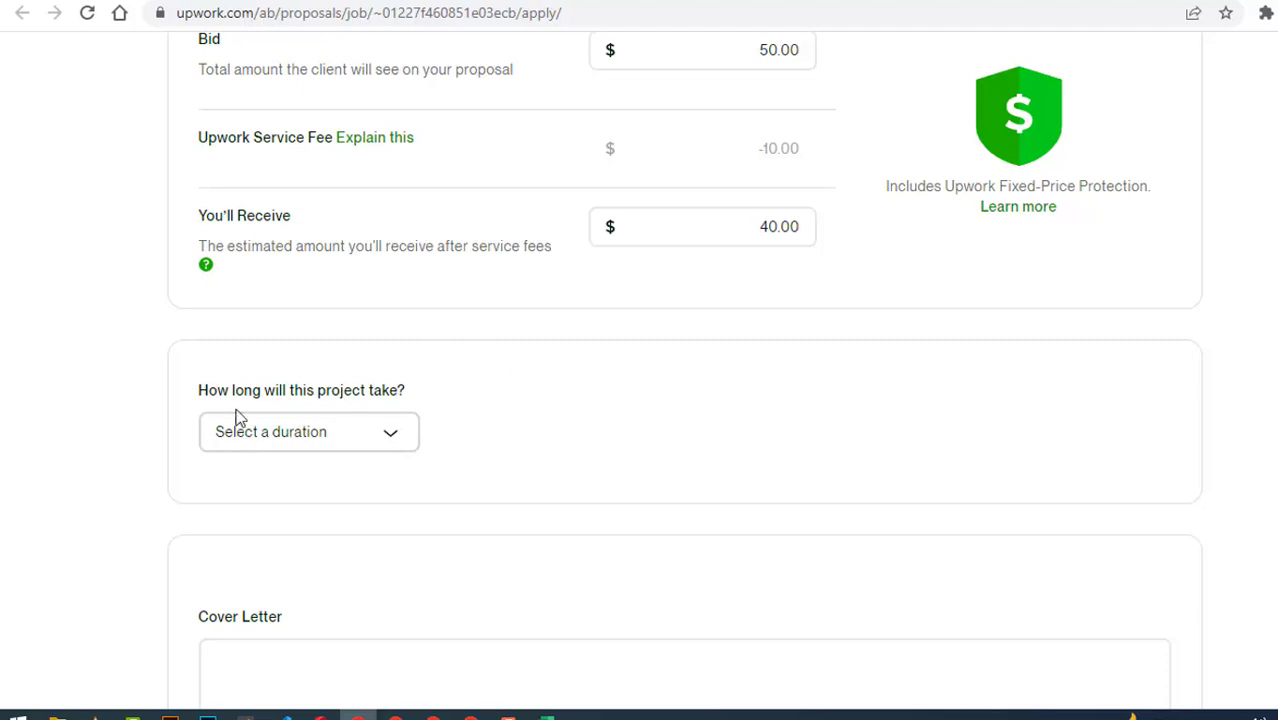
{"action": "left_click", "coordinate": [411, 418]}
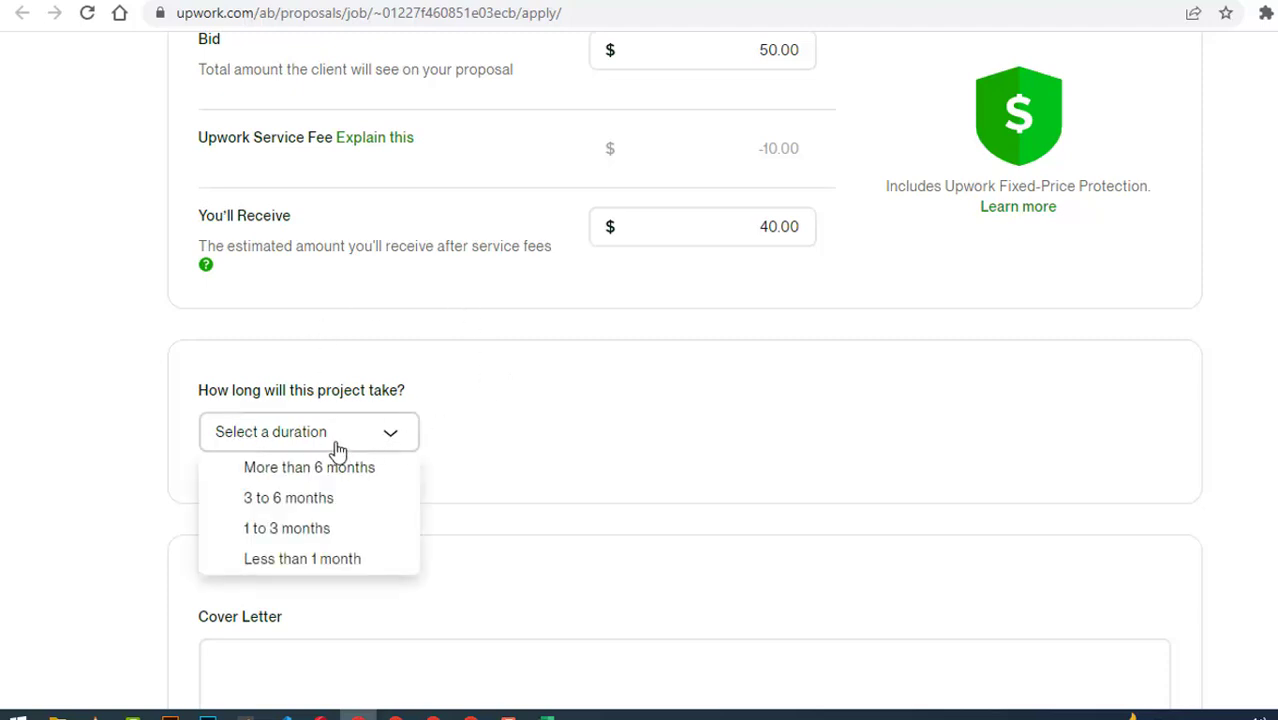
{"action": "left_click", "coordinate": [288, 562]}
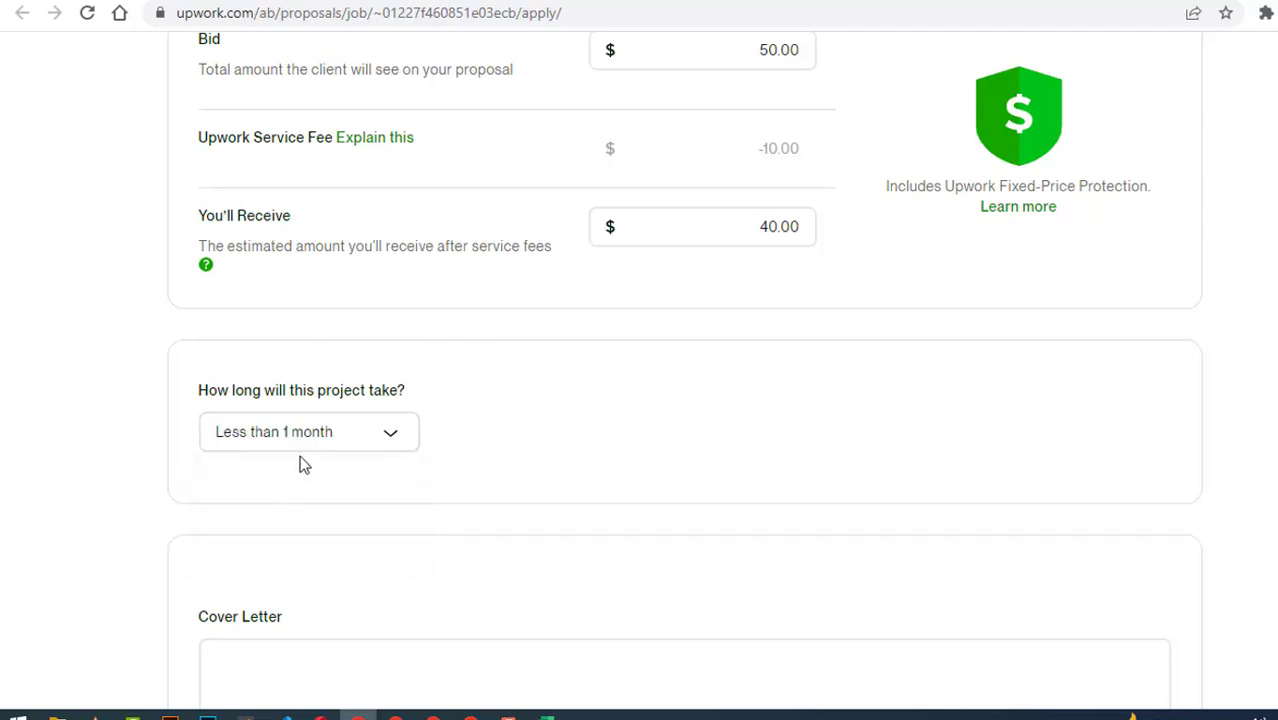
{"action": "left_click", "coordinate": [330, 434]}
{"action": "scroll", "coordinate": [351, 429], "scroll_direction": "down", "scroll_amount": 1}
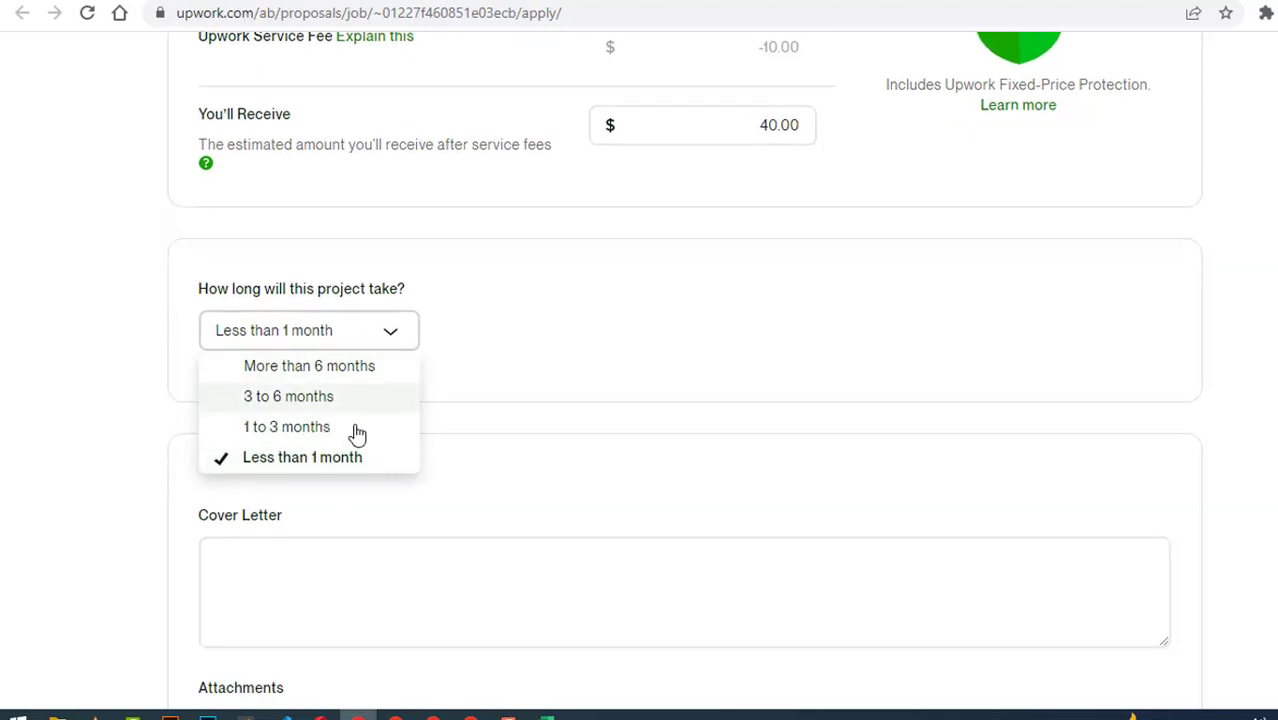
{"action": "left_click", "coordinate": [294, 462]}
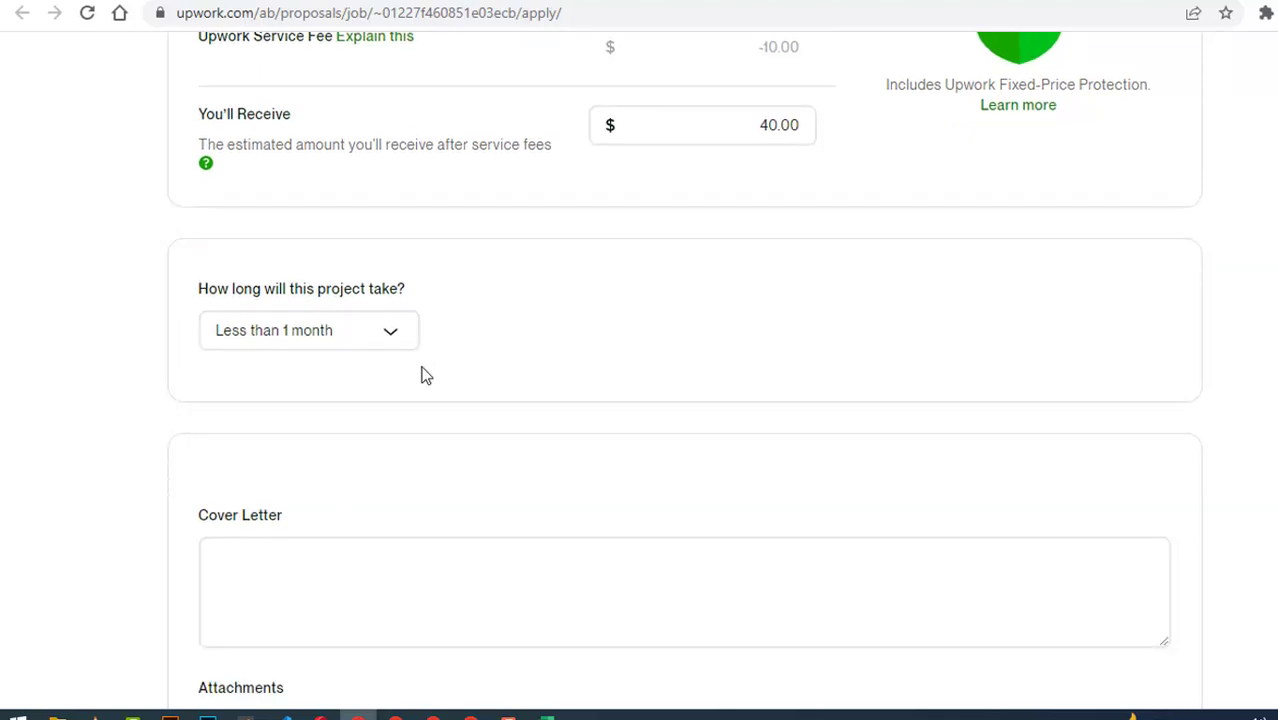
Step: Start the cover letter entry and recheck the payment terms, bid and duration above it
{"action": "scroll", "coordinate": [354, 378], "scroll_direction": "down", "scroll_amount": 2}
{"action": "left_click", "coordinate": [354, 378]}
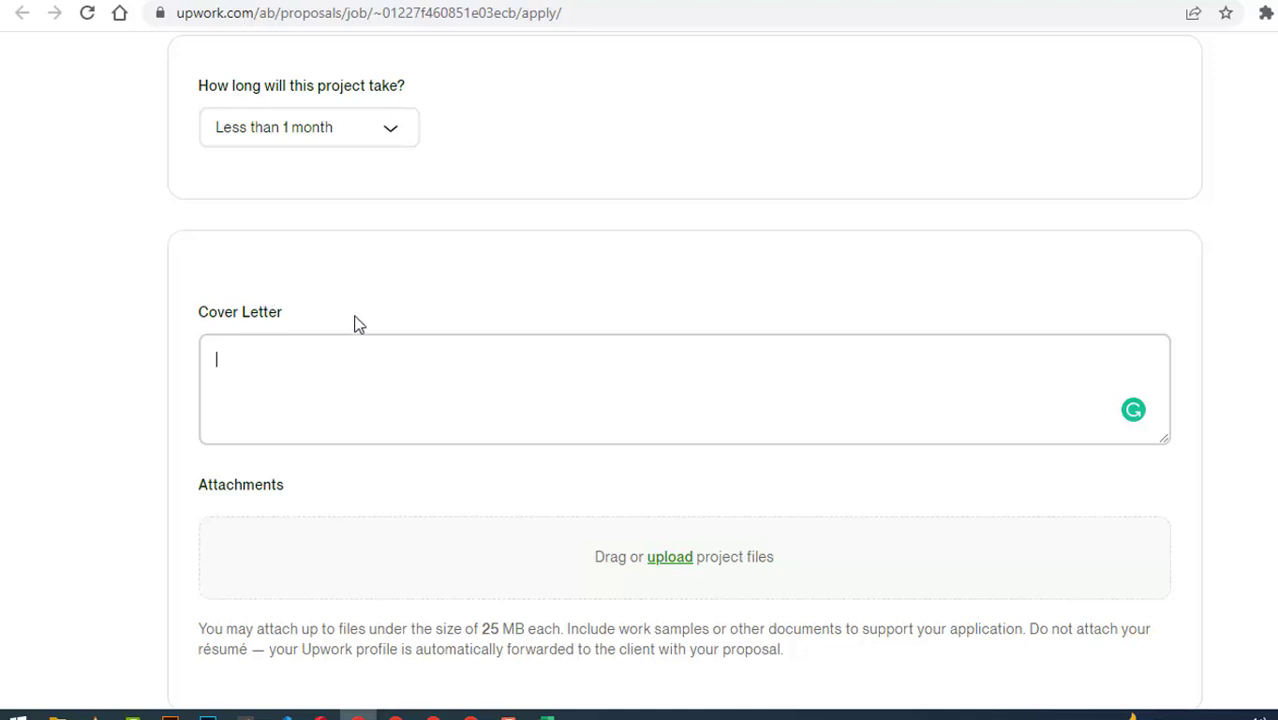
{"action": "scroll", "coordinate": [482, 300], "scroll_direction": "up", "scroll_amount": 5}
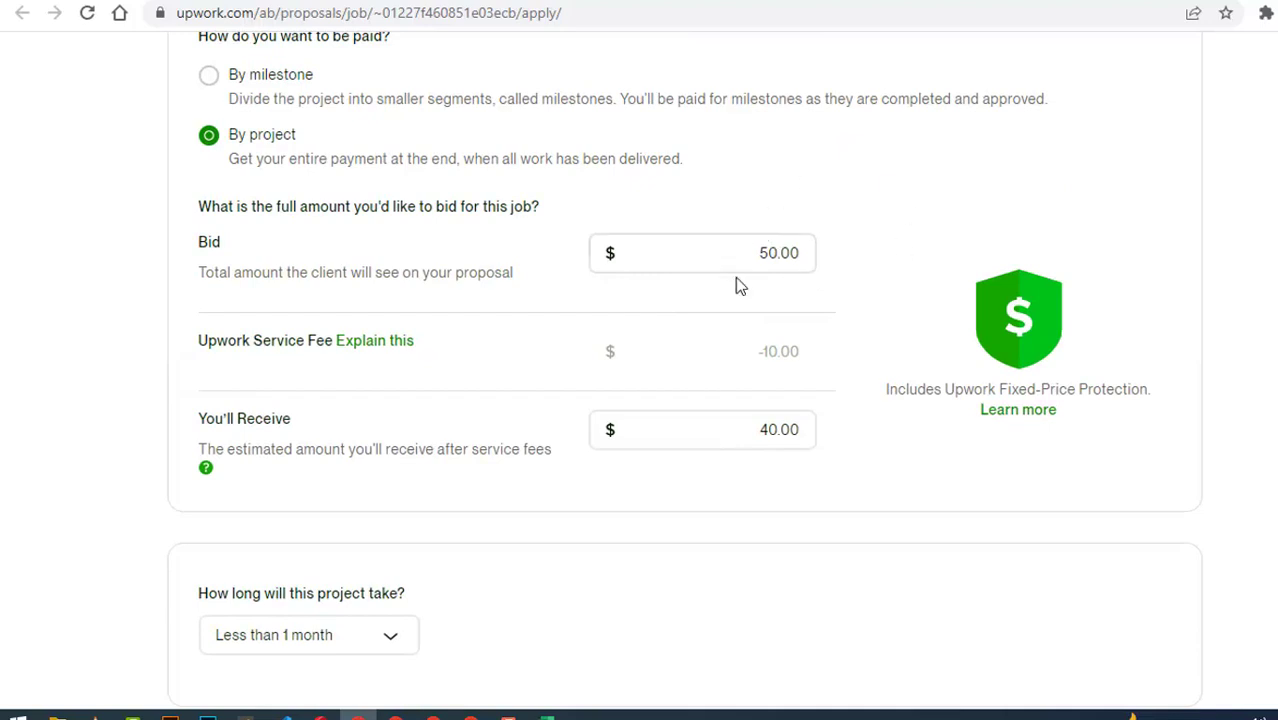
{"action": "scroll", "coordinate": [736, 286], "scroll_direction": "down", "scroll_amount": 4}
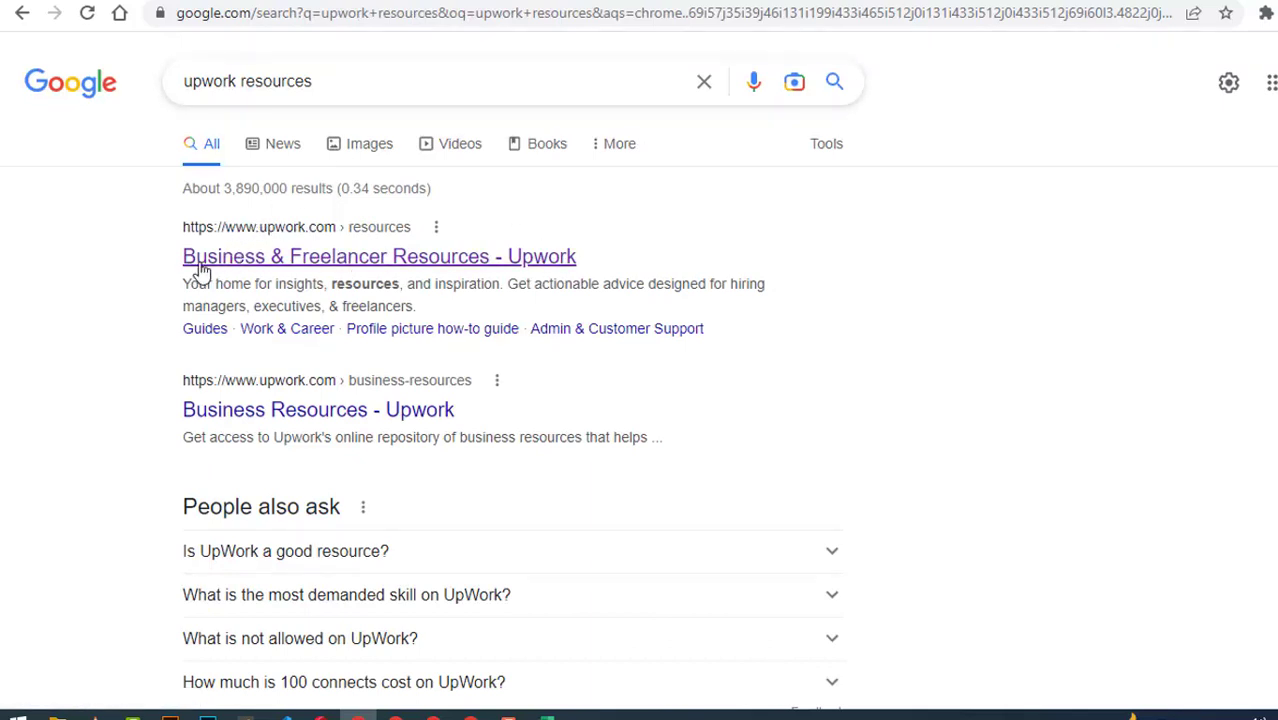
Step: Open Upwork's Business & Freelancer Resources page from the Google results and search the Resource Center for "cover letter"
{"action": "left_click", "coordinate": [266, 257]}
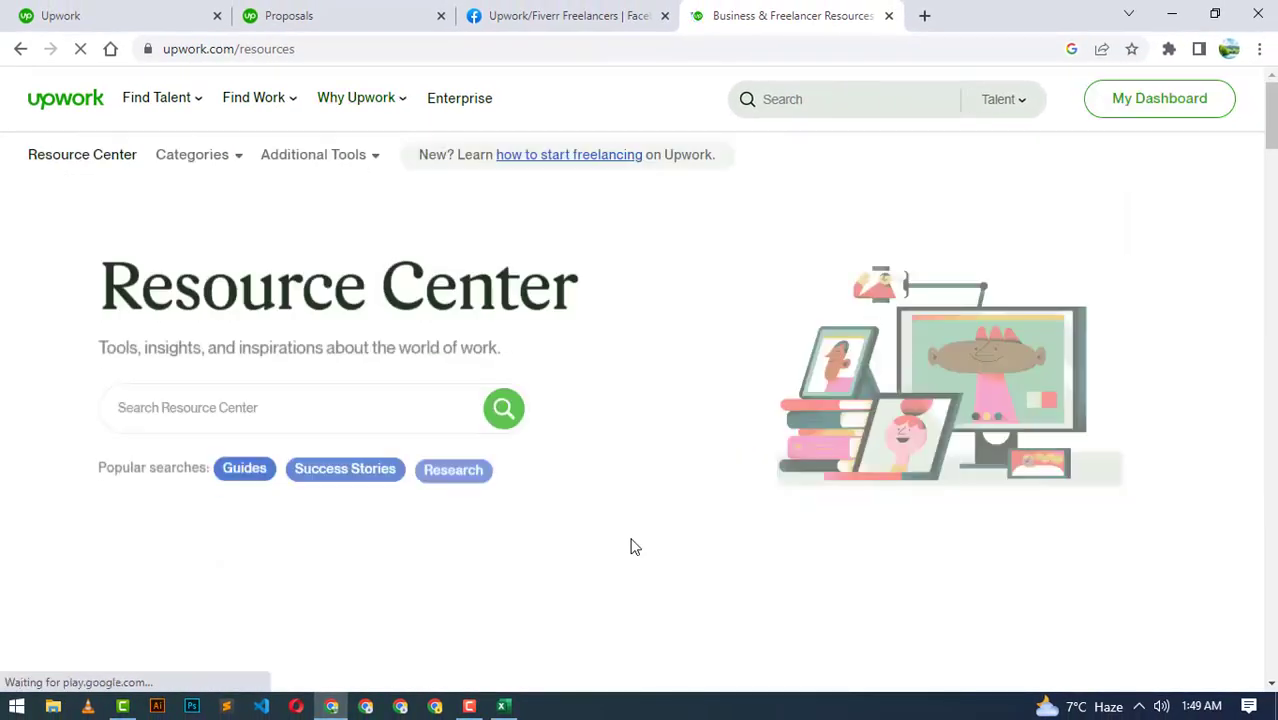
{"action": "scroll", "coordinate": [599, 334], "scroll_direction": "down", "scroll_amount": 3}
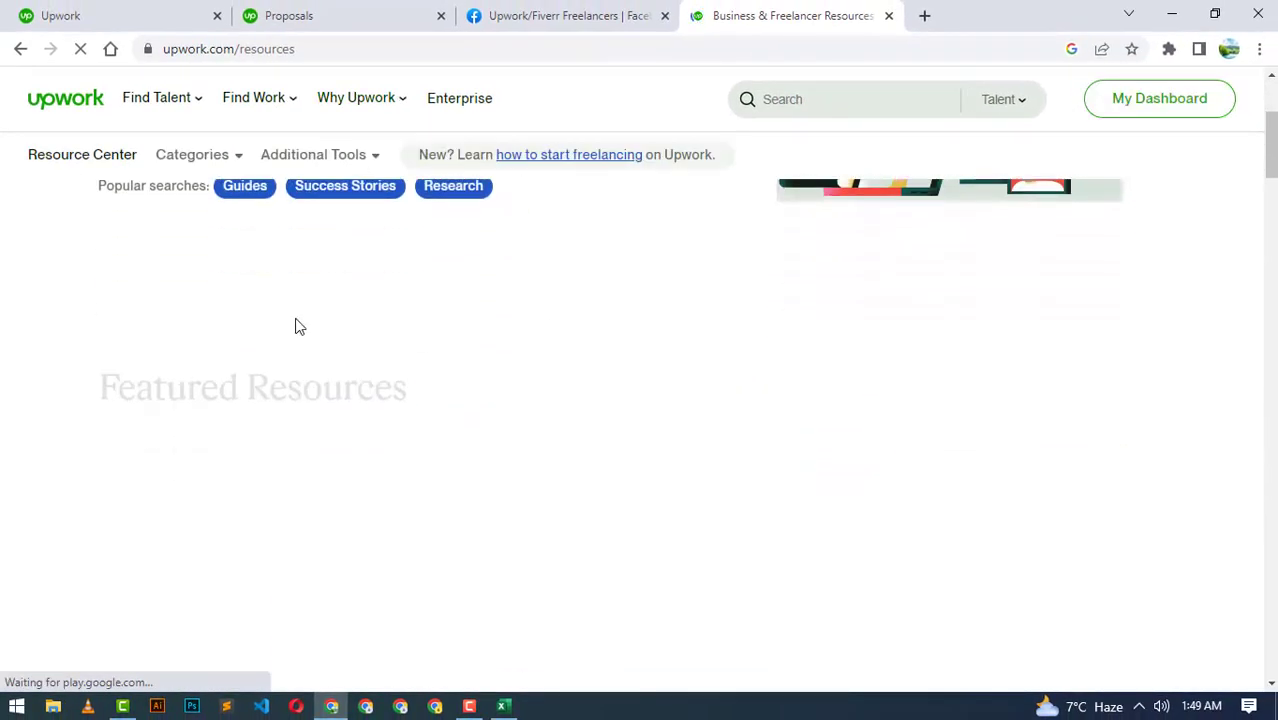
{"action": "scroll", "coordinate": [222, 348], "scroll_direction": "up", "scroll_amount": 3}
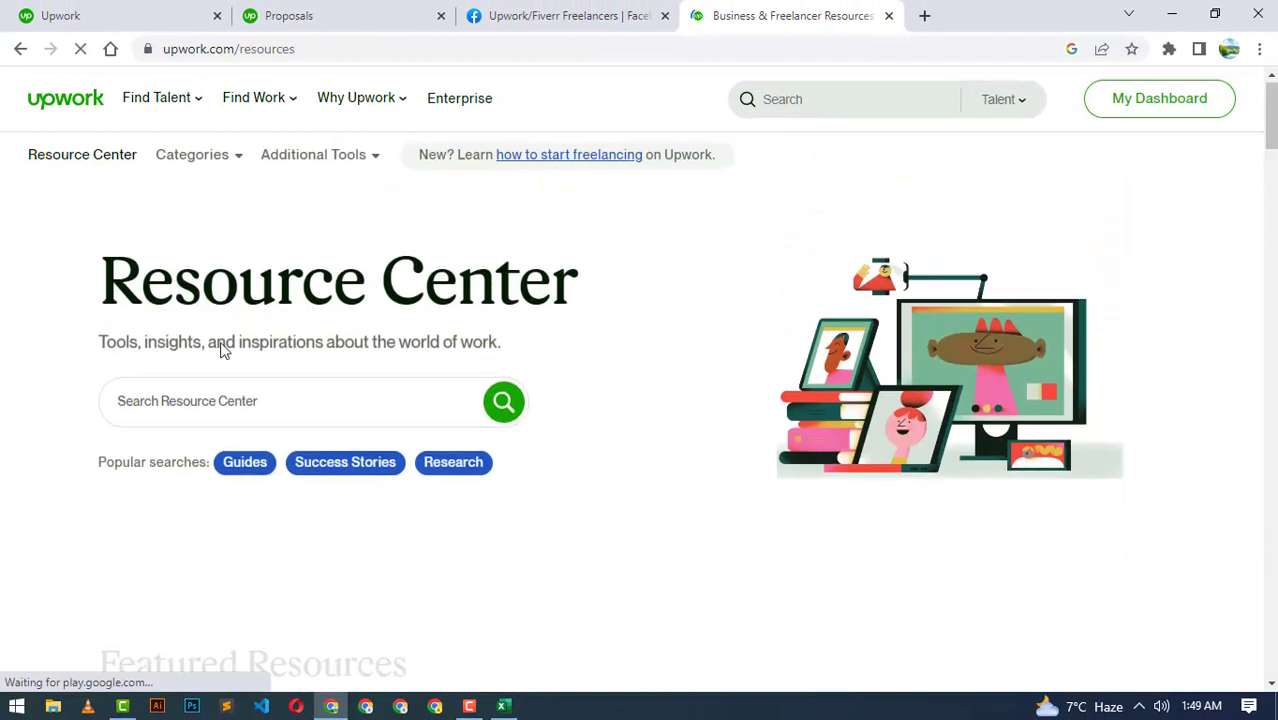
{"action": "left_click", "coordinate": [266, 405]}
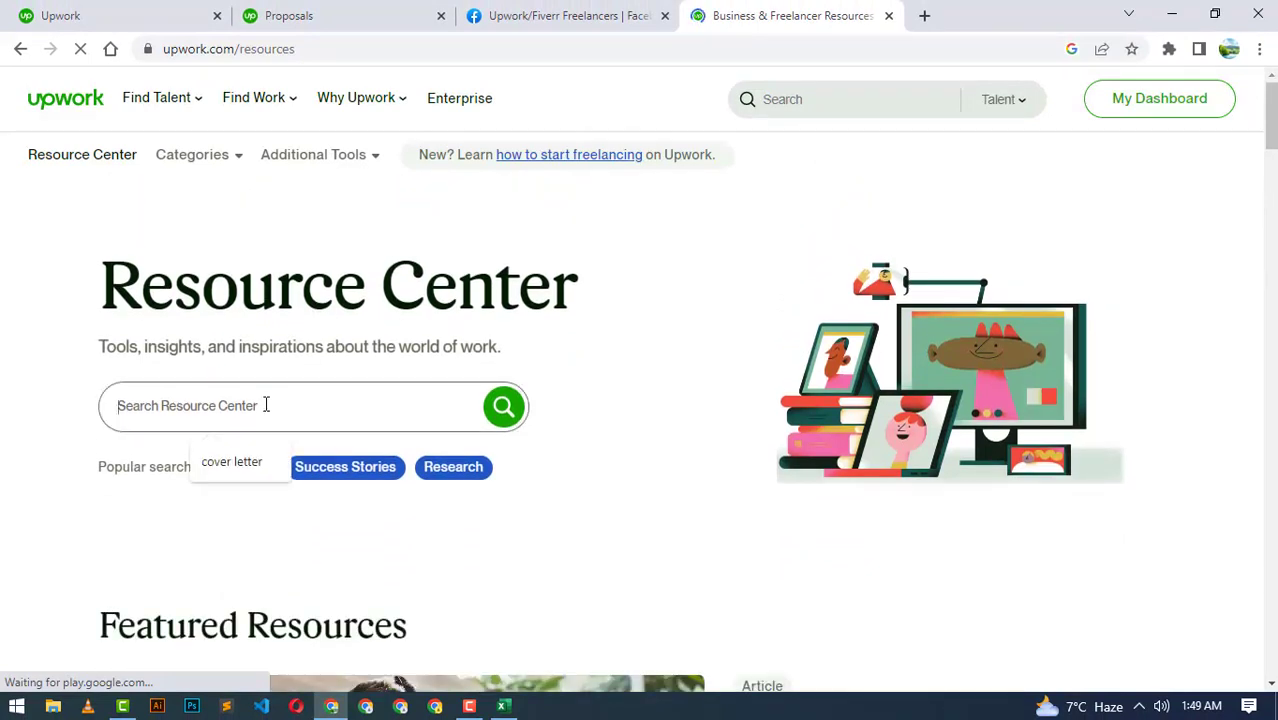
{"action": "type", "text": "cover letter"}
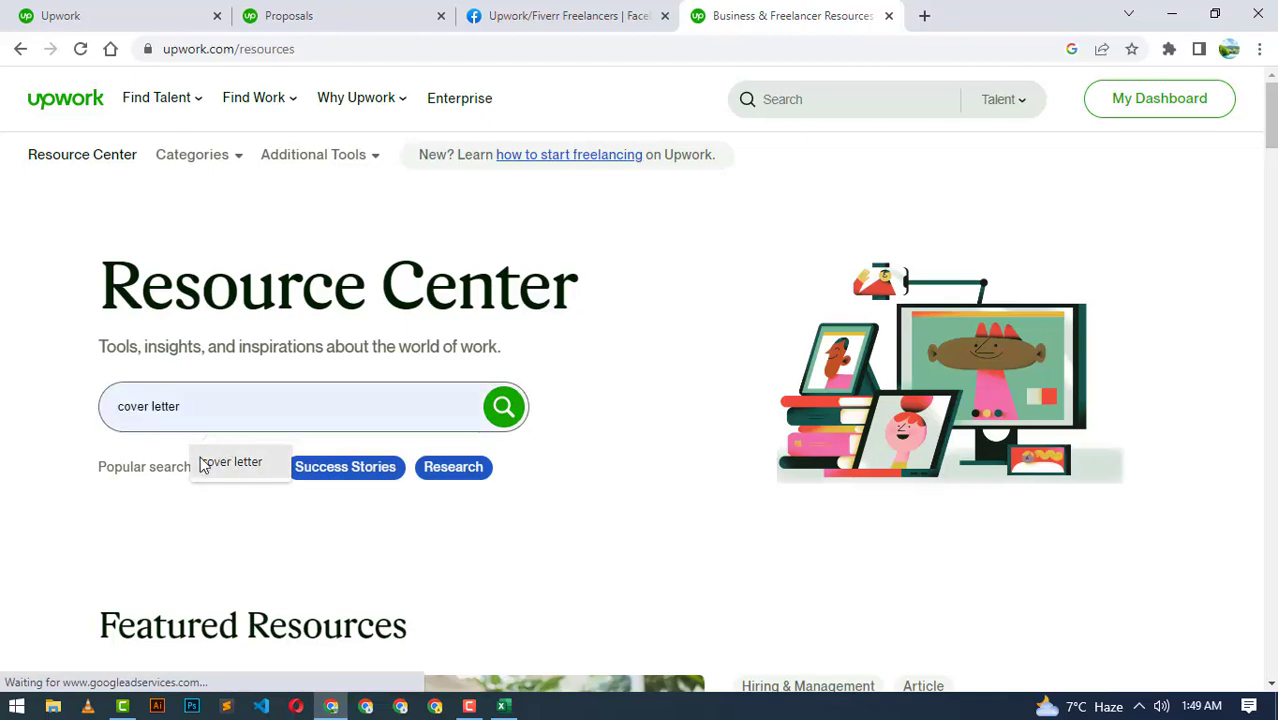
{"action": "left_click", "coordinate": [205, 462]}
{"action": "left_click", "coordinate": [522, 412]}
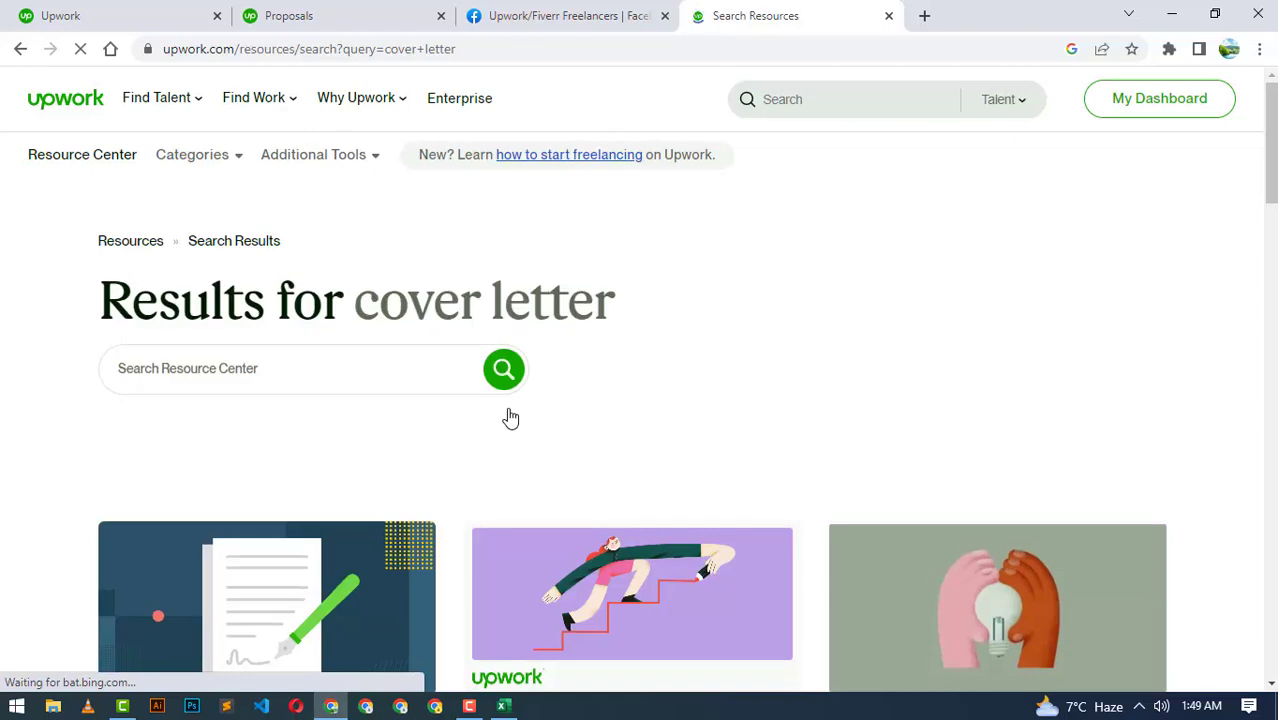
Step: Open the article "The Best 20 Cover Letter Tips & Examples for 2022" and find its example of a well-formatted cover letter
{"action": "scroll", "coordinate": [510, 418], "scroll_direction": "down", "scroll_amount": 3}
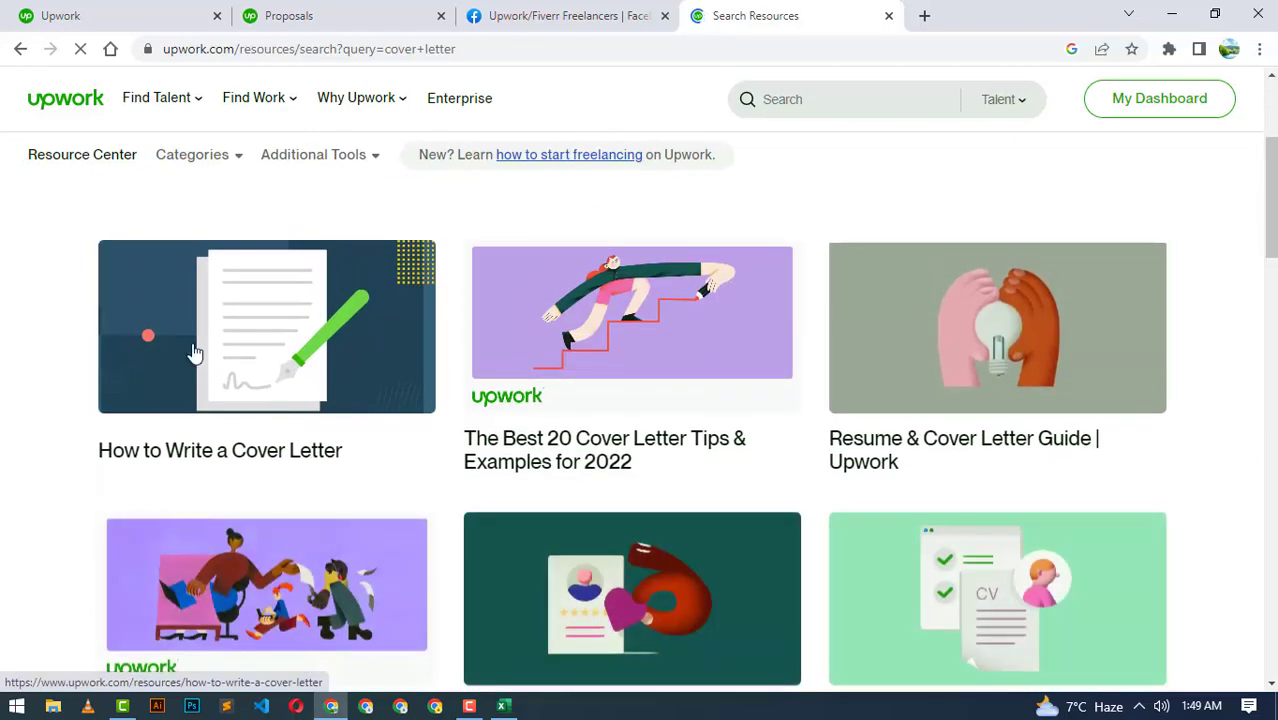
{"action": "left_click", "coordinate": [609, 349]}
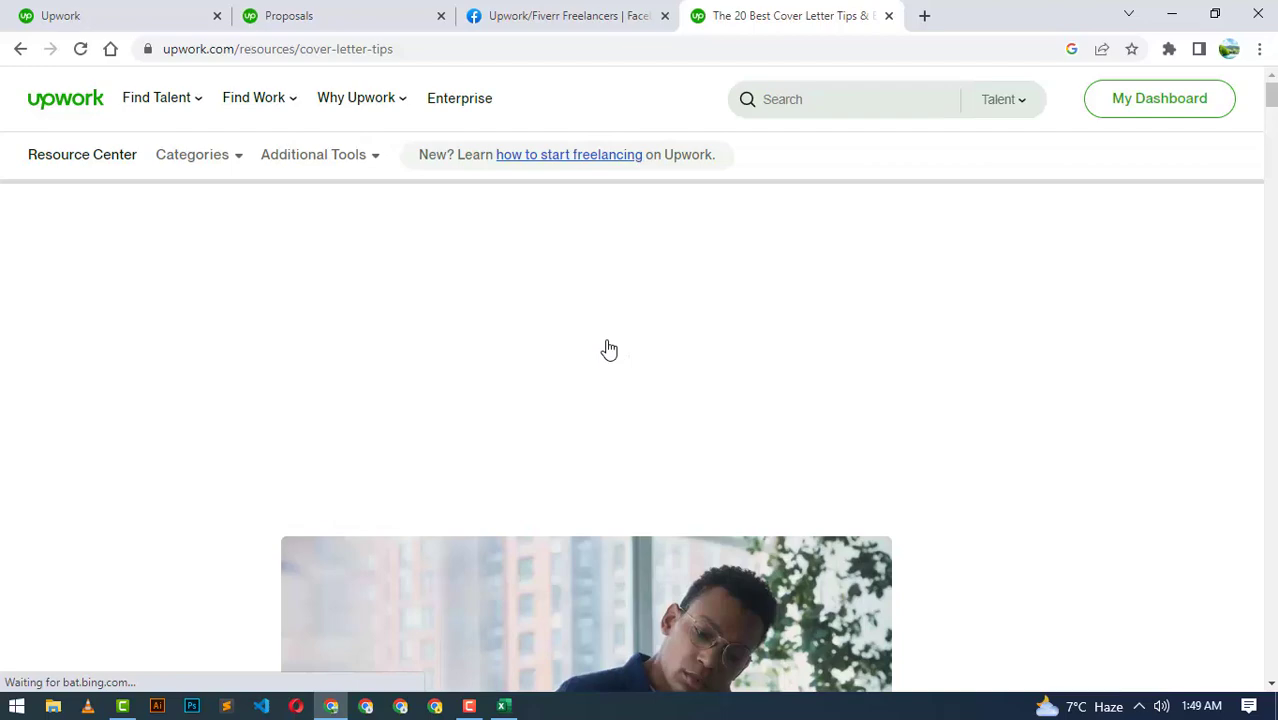
{"action": "scroll", "coordinate": [609, 349], "scroll_direction": "down", "scroll_amount": 3}
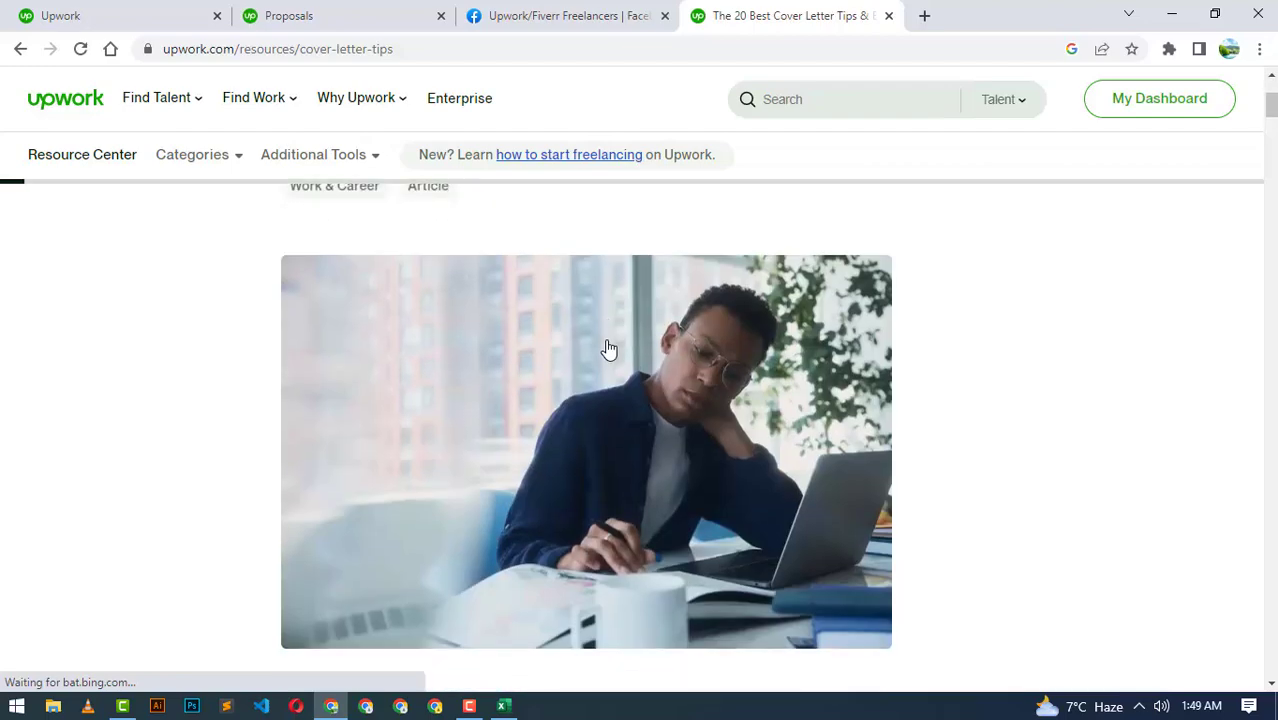
{"action": "scroll", "coordinate": [609, 349], "scroll_direction": "down", "scroll_amount": 9}
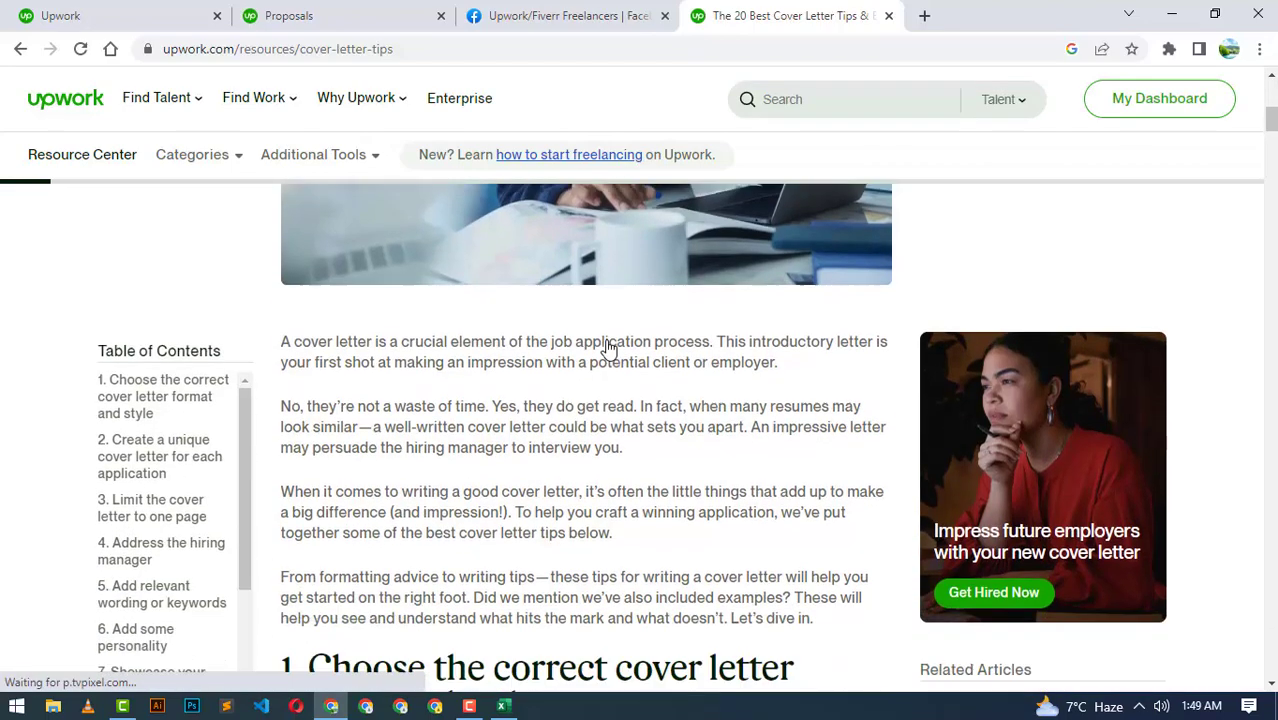
{"action": "scroll", "coordinate": [609, 349], "scroll_direction": "down", "scroll_amount": 10}
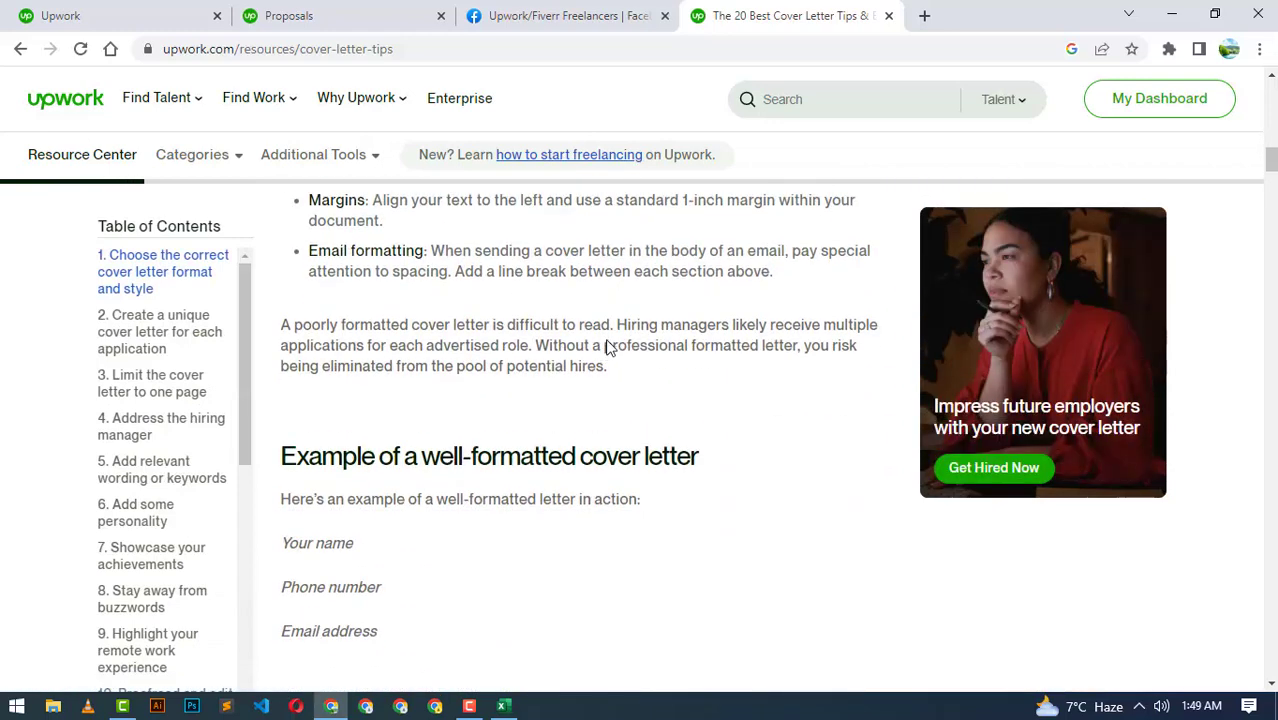
{"action": "scroll", "coordinate": [485, 314], "scroll_direction": "down", "scroll_amount": 1}
{"action": "scroll", "coordinate": [485, 314], "scroll_direction": "up", "scroll_amount": 1}
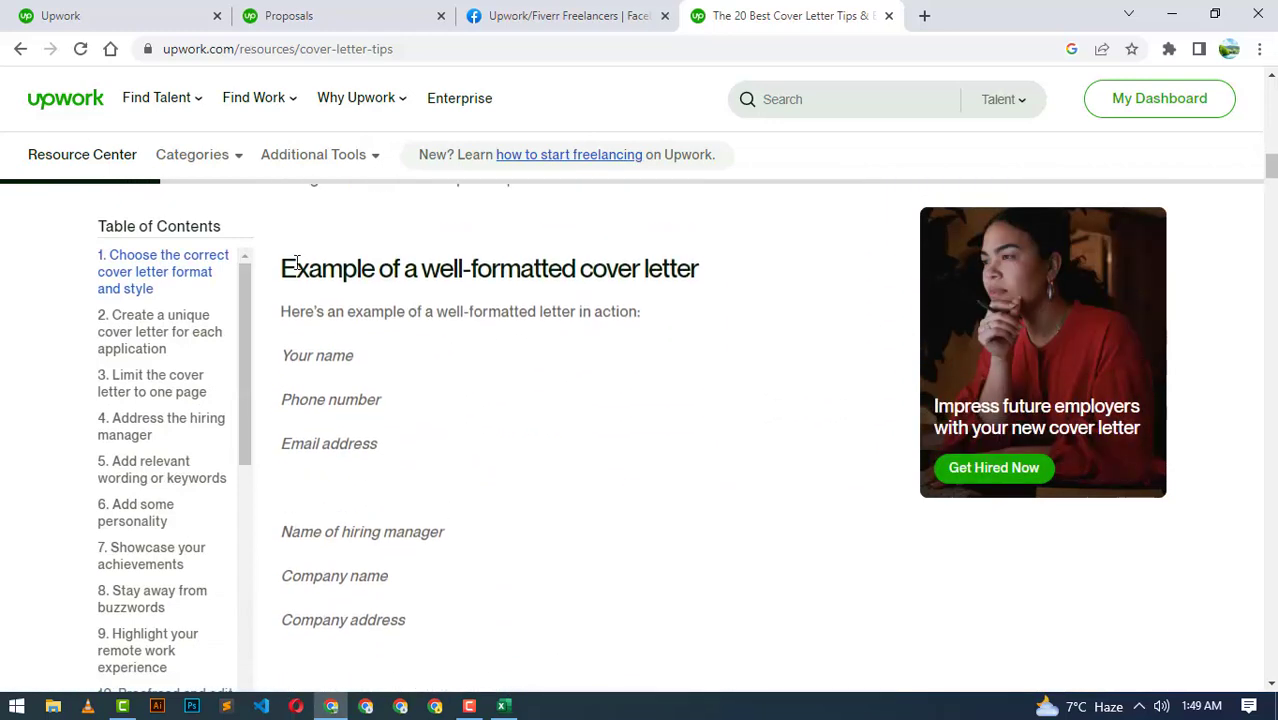
Step: Read the well-formatted cover letter example, highlighting its heading, "Web Developer role" and the previous or current employer/client name placeholder
{"action": "left_click_drag", "start_coordinate": [282, 268], "coordinate": [699, 266]}
{"action": "scroll", "coordinate": [491, 330], "scroll_direction": "down", "scroll_amount": 3}
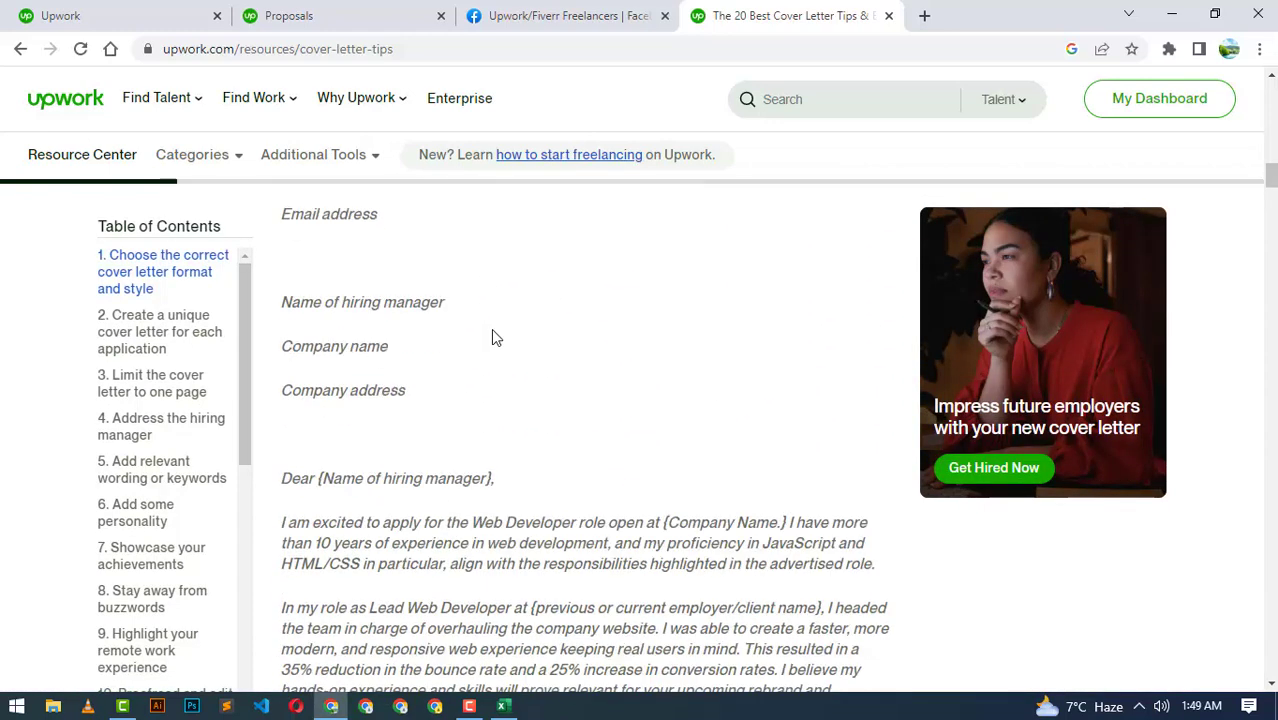
{"action": "scroll", "coordinate": [330, 310], "scroll_direction": "up", "scroll_amount": 2}
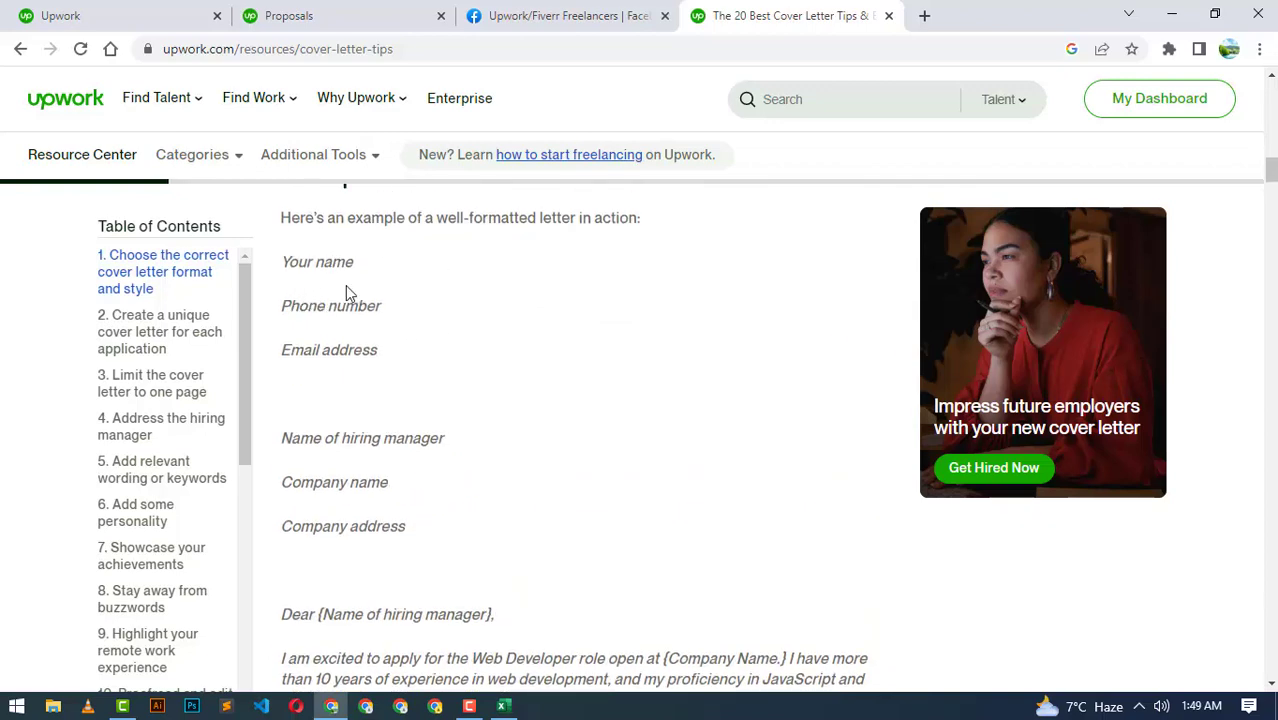
{"action": "scroll", "coordinate": [362, 328], "scroll_direction": "down", "scroll_amount": 4}
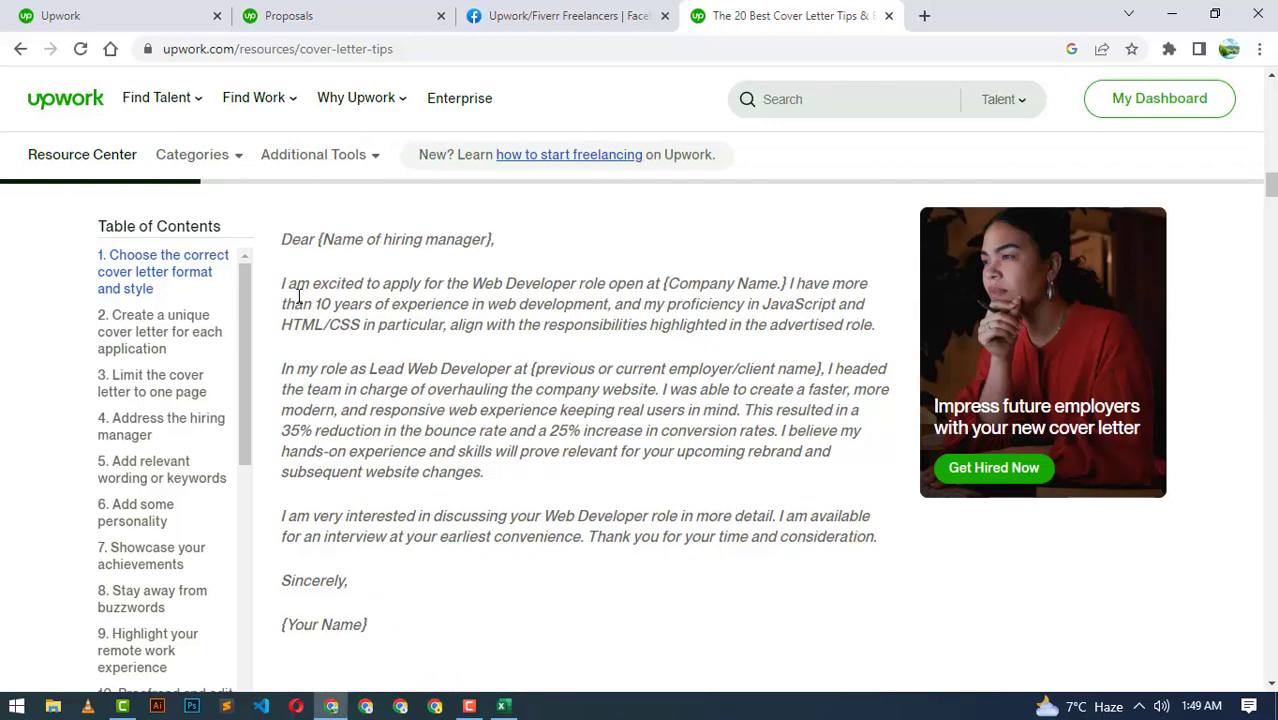
{"action": "left_click_drag", "start_coordinate": [282, 239], "coordinate": [292, 239]}
{"action": "left_click_drag", "start_coordinate": [471, 283], "coordinate": [610, 287]}
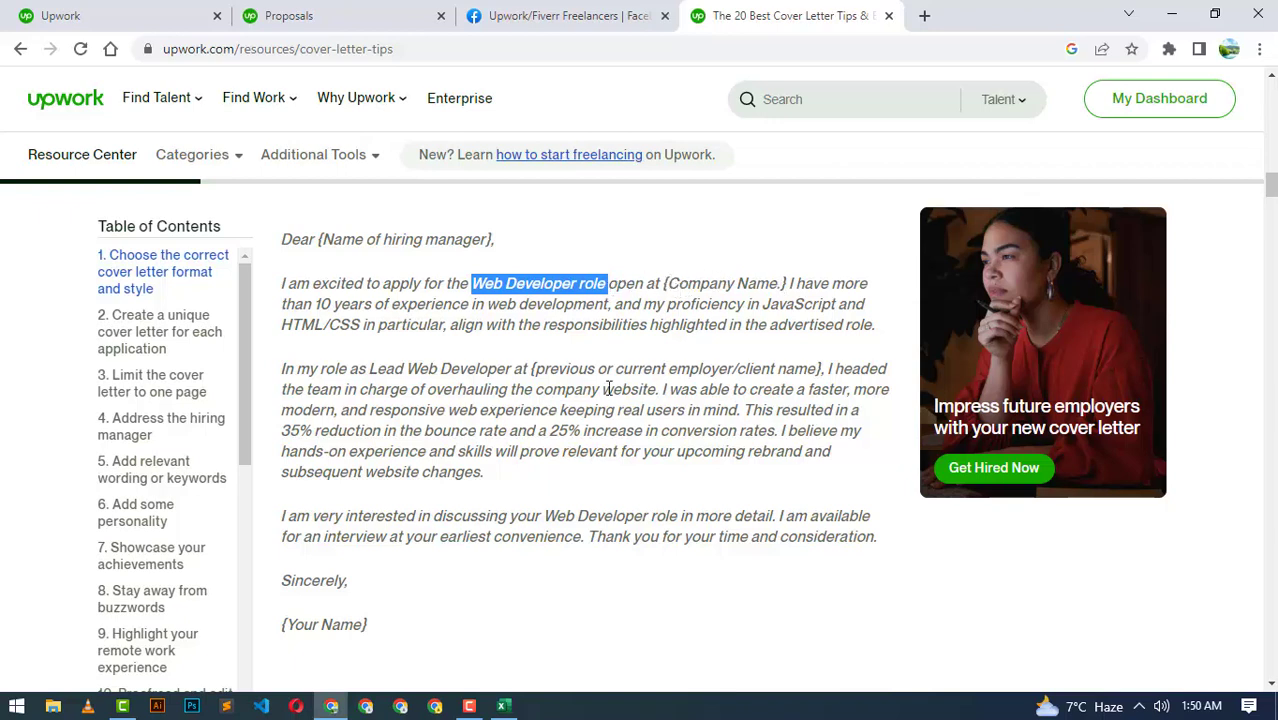
{"action": "left_click_drag", "start_coordinate": [535, 369], "coordinate": [813, 369]}
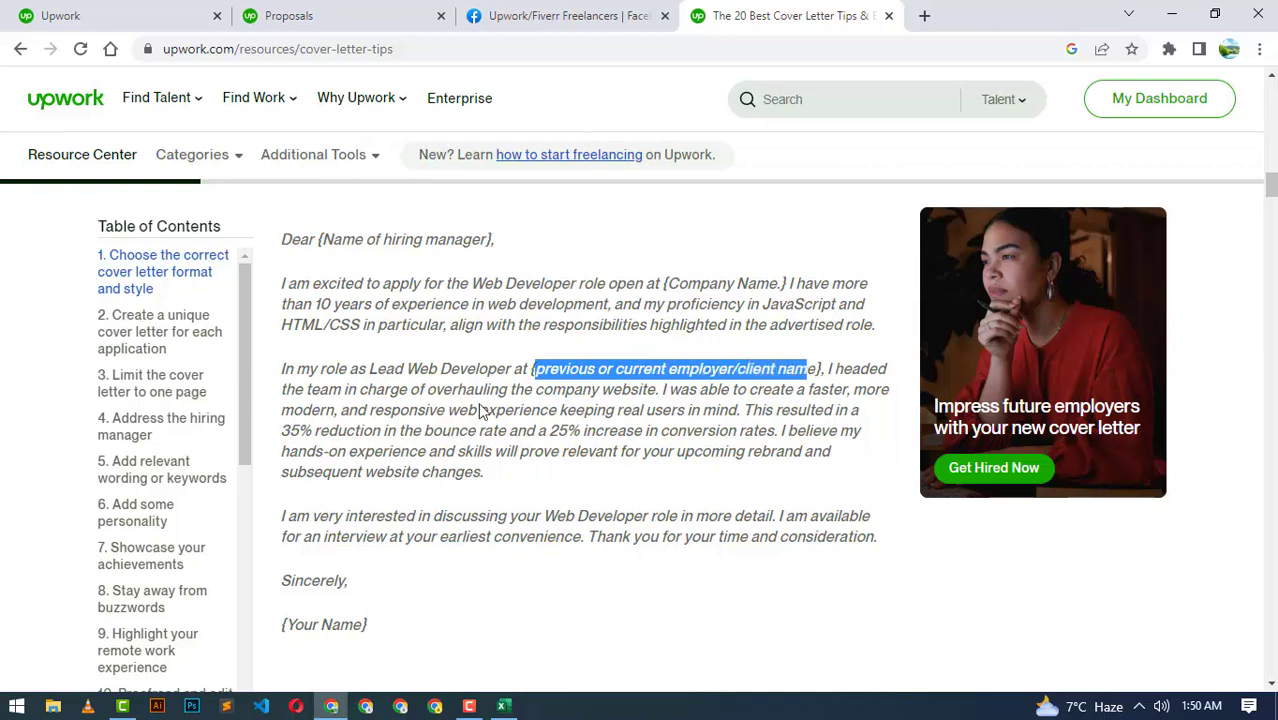
Step: Compare the Good and Bad examples under "How to customize your cover letter", highlighting the Good label and its sample paragraph
{"action": "scroll", "coordinate": [558, 378], "scroll_direction": "down", "scroll_amount": 10}
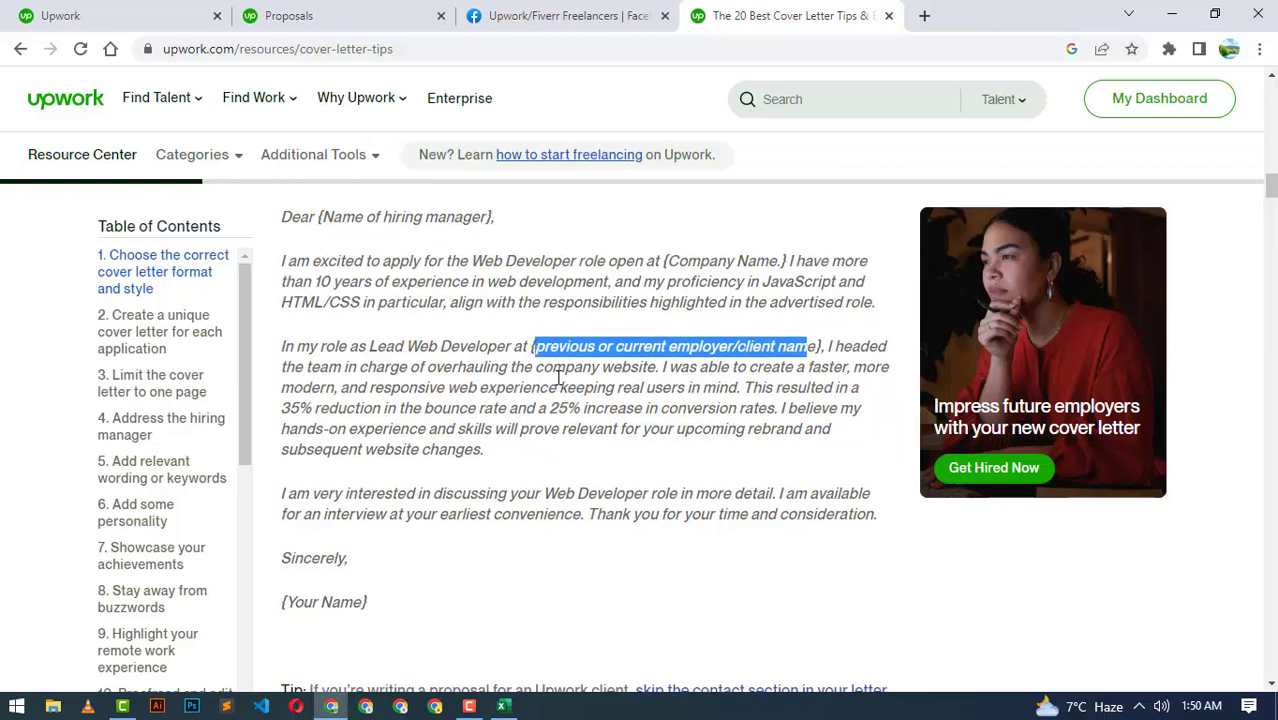
{"action": "scroll", "coordinate": [560, 385], "scroll_direction": "down", "scroll_amount": 5}
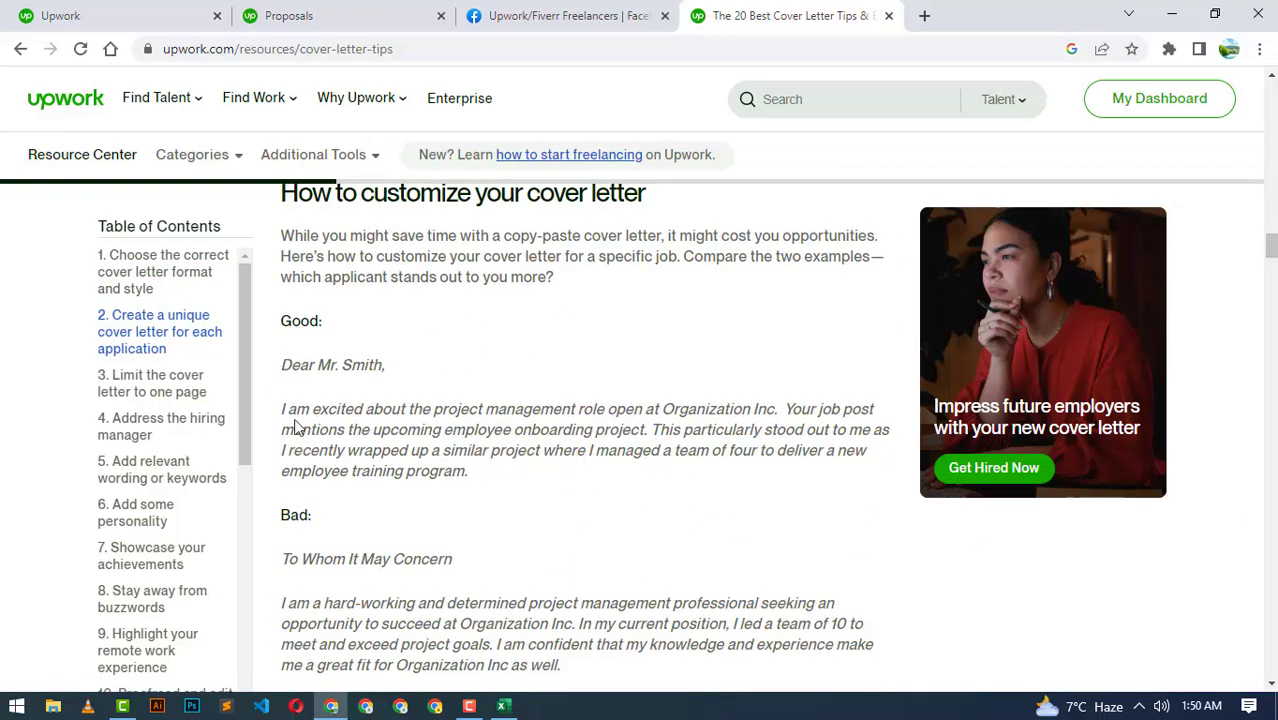
{"action": "scroll", "coordinate": [305, 410], "scroll_direction": "down", "scroll_amount": 1}
{"action": "left_click_drag", "start_coordinate": [283, 312], "coordinate": [484, 362]}
{"action": "scroll", "coordinate": [447, 378], "scroll_direction": "up", "scroll_amount": 3}
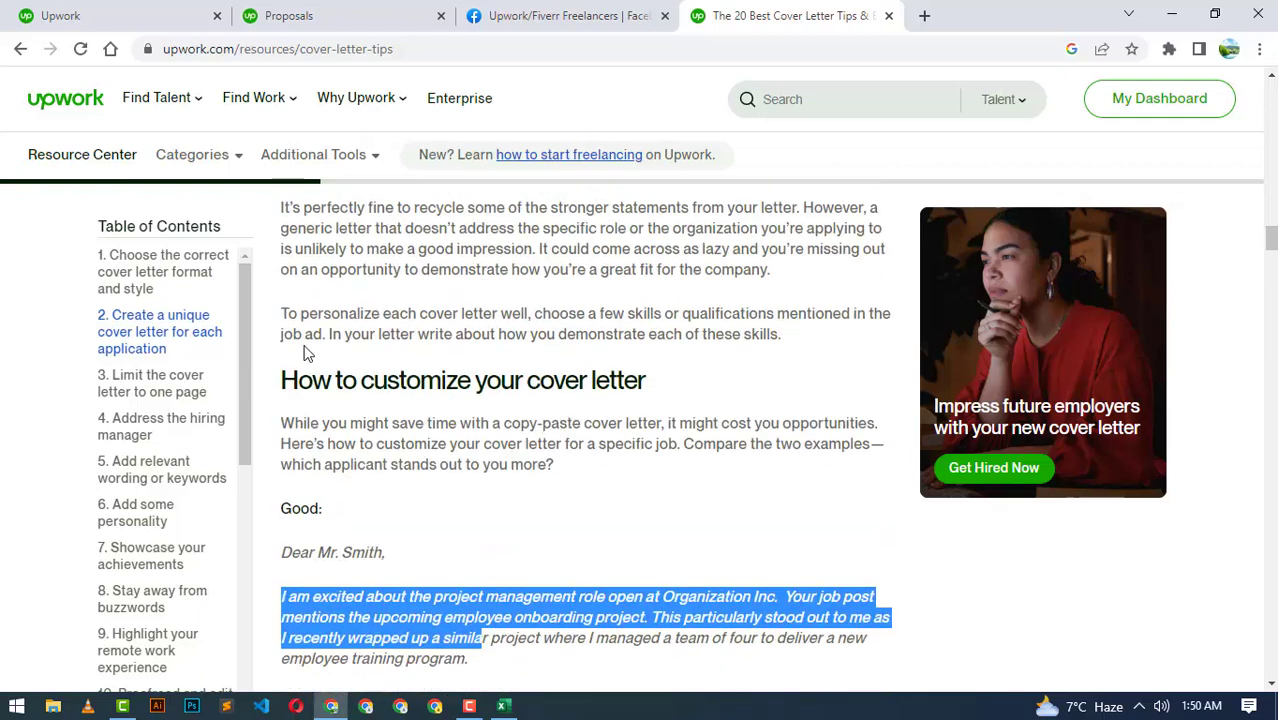
{"action": "scroll", "coordinate": [333, 342], "scroll_direction": "down", "scroll_amount": 2}
{"action": "left_click_drag", "start_coordinate": [321, 320], "coordinate": [323, 320]}
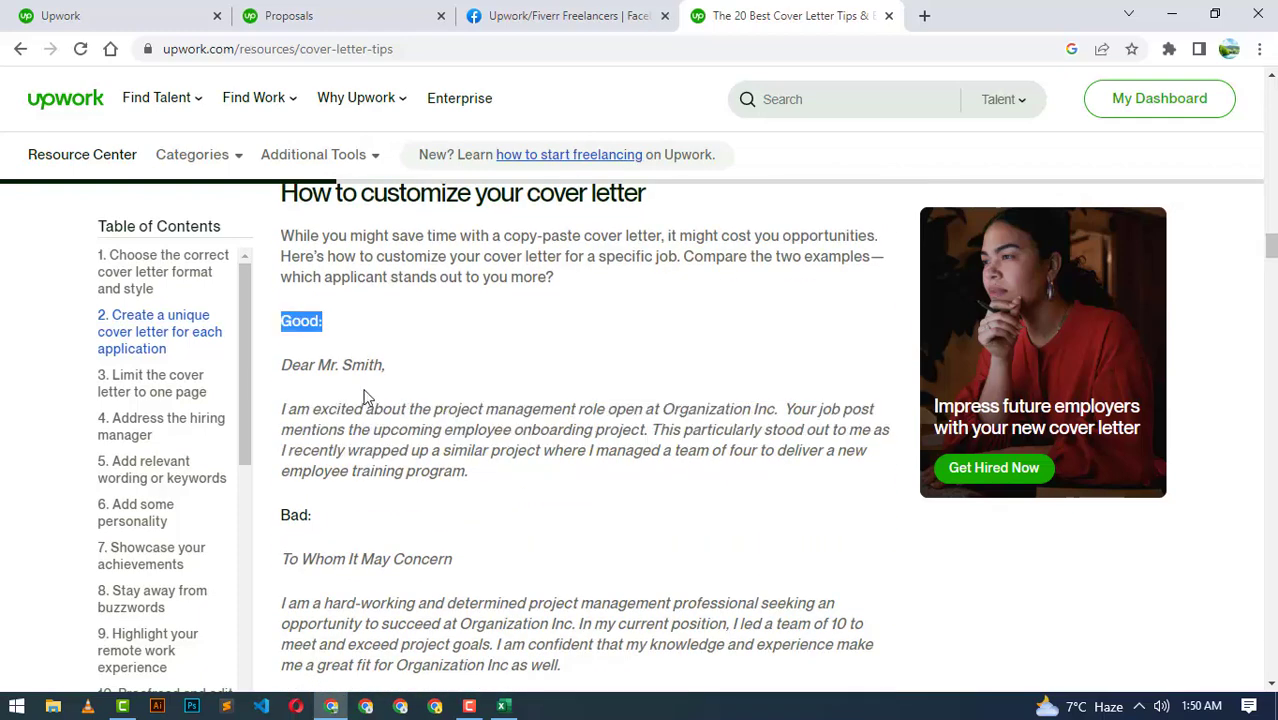
{"action": "scroll", "coordinate": [360, 400], "scroll_direction": "down", "scroll_amount": 2}
{"action": "scroll", "coordinate": [337, 360], "scroll_direction": "up", "scroll_amount": 1}
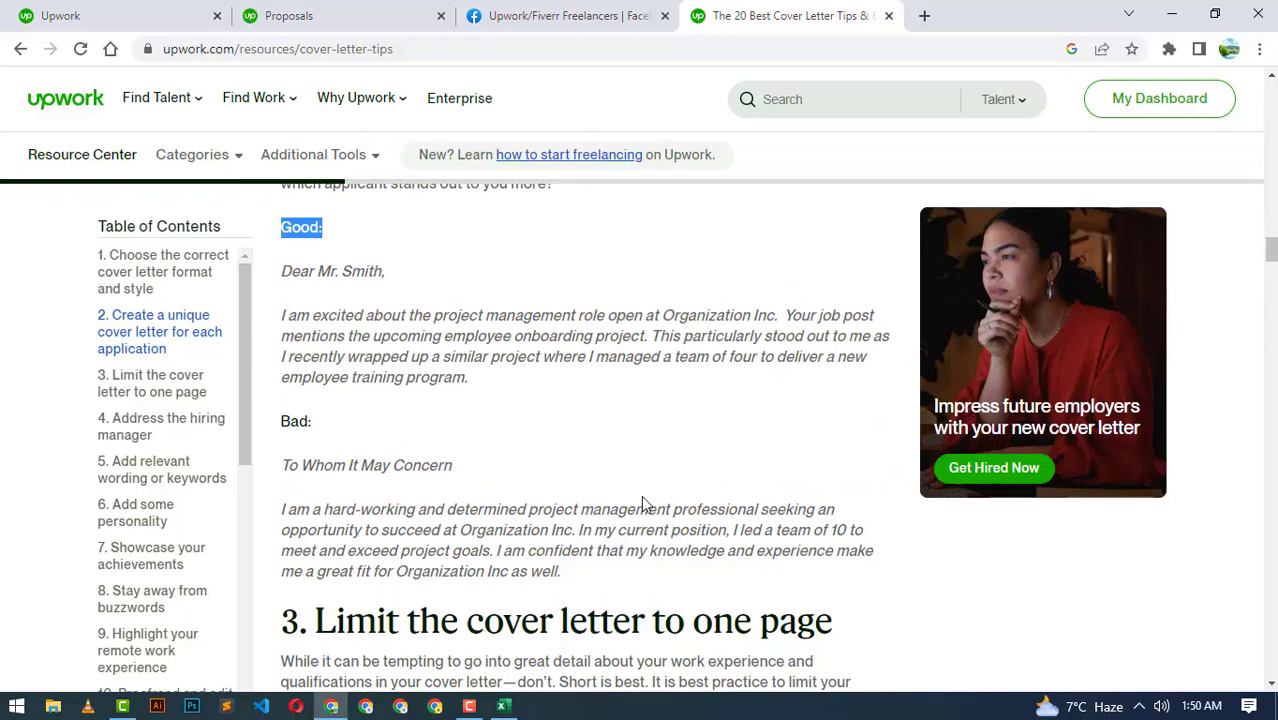
{"action": "left_click_drag", "start_coordinate": [471, 380], "coordinate": [305, 312]}
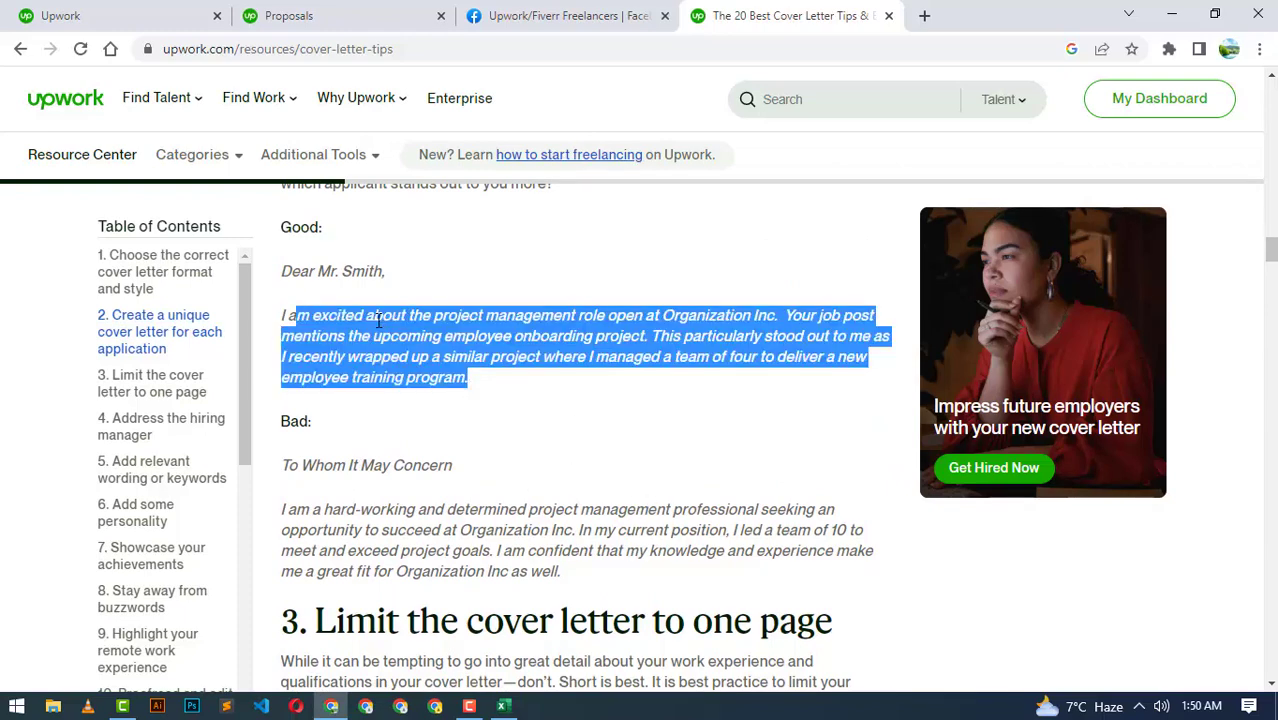
Step: Skim the remaining cover letter tips on keywords, personality and avoiding buzzwords, as far as the remote work section
{"action": "scroll", "coordinate": [378, 320], "scroll_direction": "down", "scroll_amount": 15}
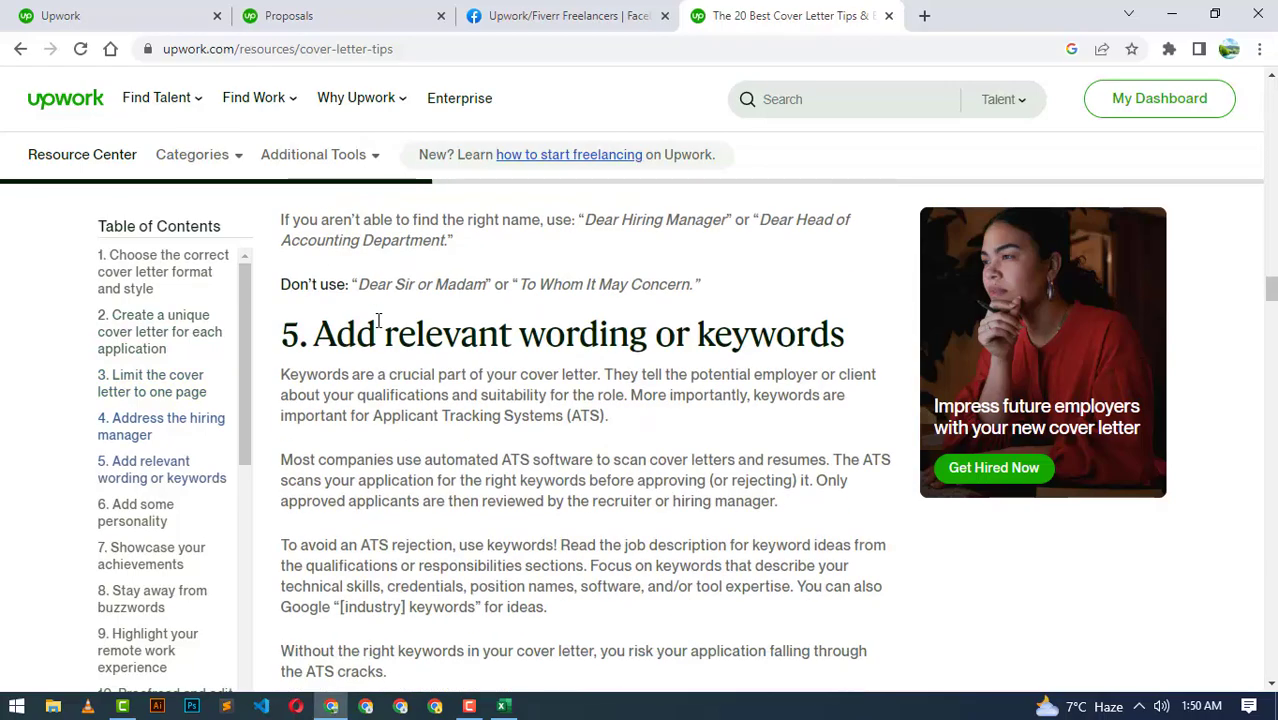
{"action": "scroll", "coordinate": [377, 322], "scroll_direction": "down", "scroll_amount": 12}
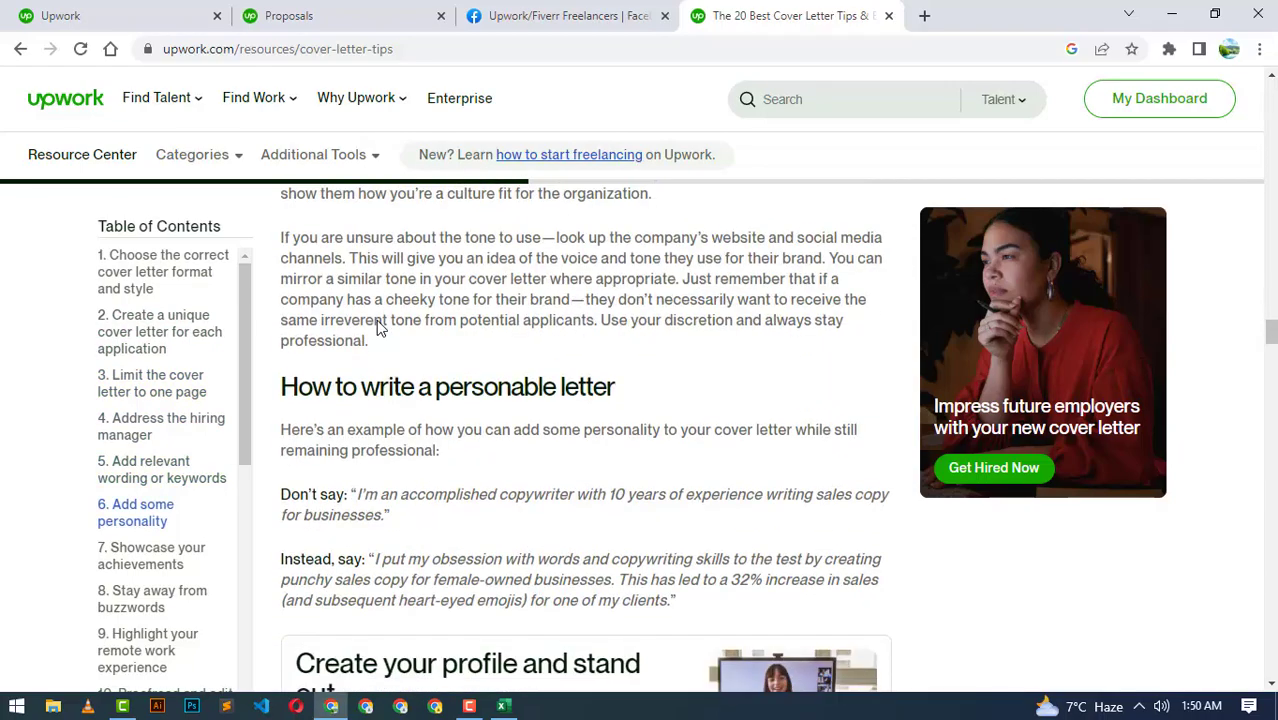
{"action": "scroll", "coordinate": [376, 320], "scroll_direction": "down", "scroll_amount": 9}
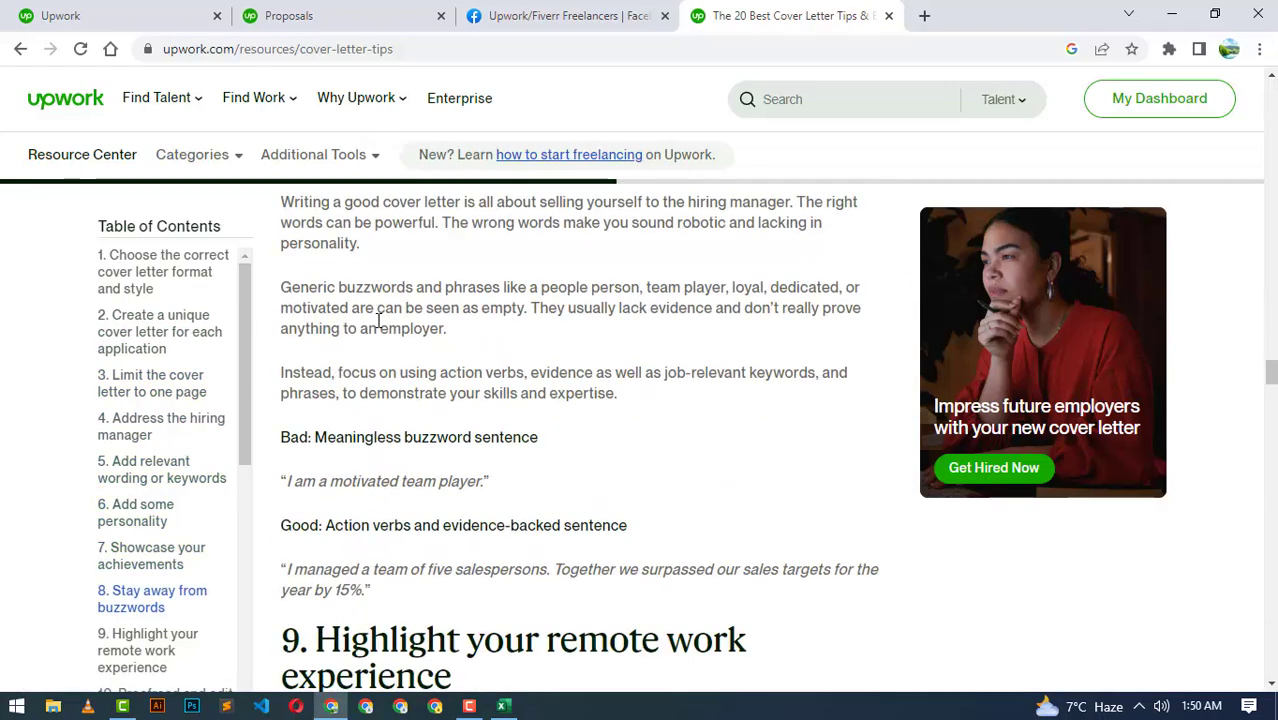
{"action": "scroll", "coordinate": [378, 320], "scroll_direction": "down", "scroll_amount": 3}
{"action": "scroll", "coordinate": [378, 320], "scroll_direction": "up", "scroll_amount": 4}
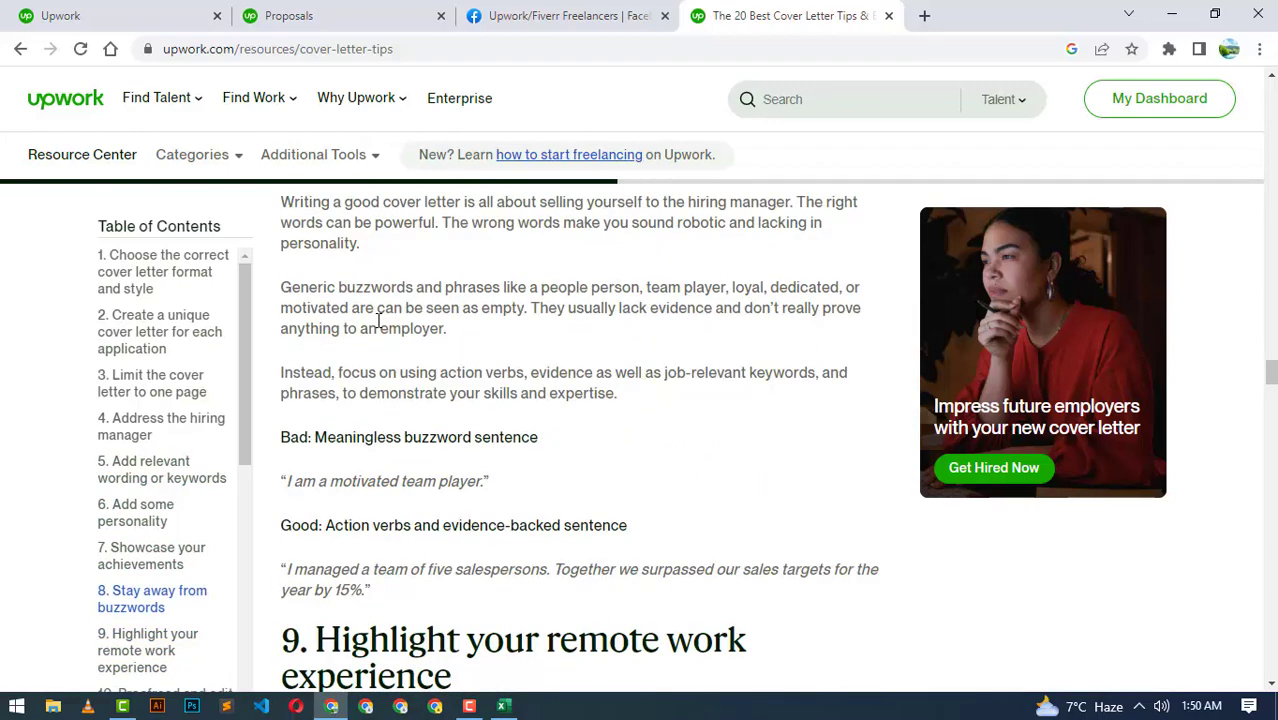
Step: Return to the Upwork proposal form and review its cover letter, attachments and boost bidding sections, ending at the proposal settings
{"action": "scroll", "coordinate": [378, 320], "scroll_direction": "up", "scroll_amount": 5}
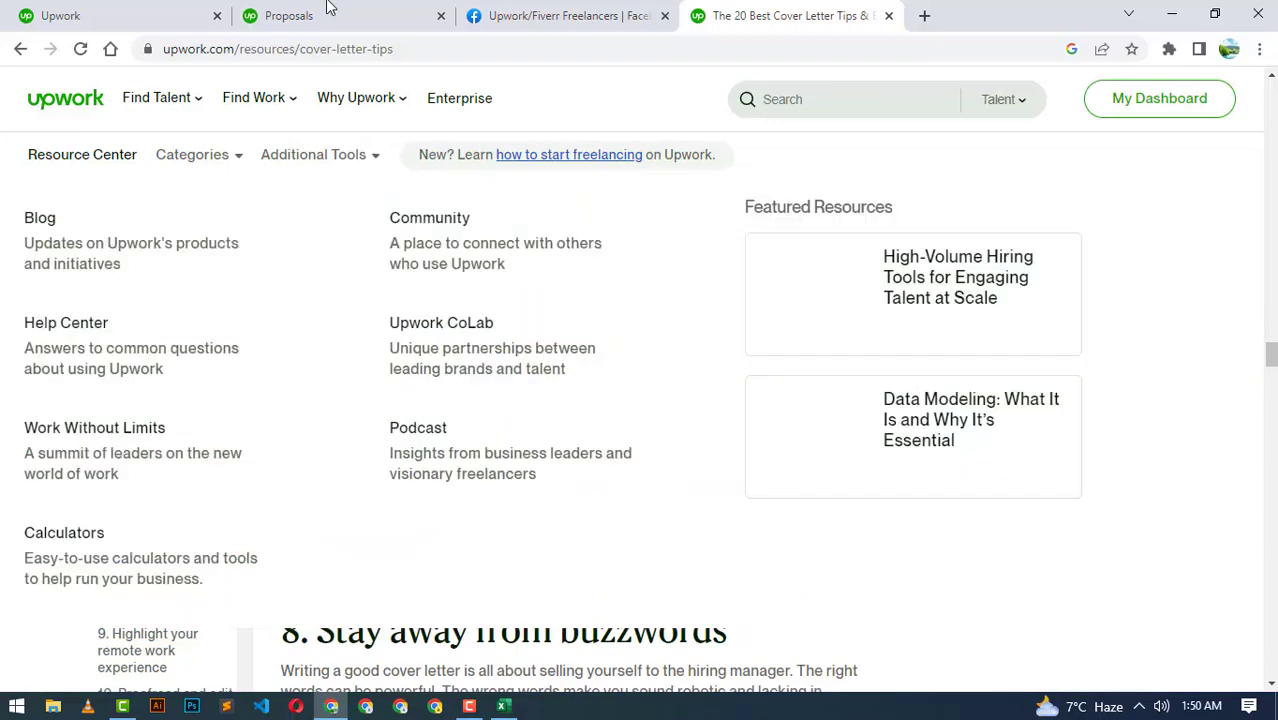
{"action": "left_click", "coordinate": [330, 12]}
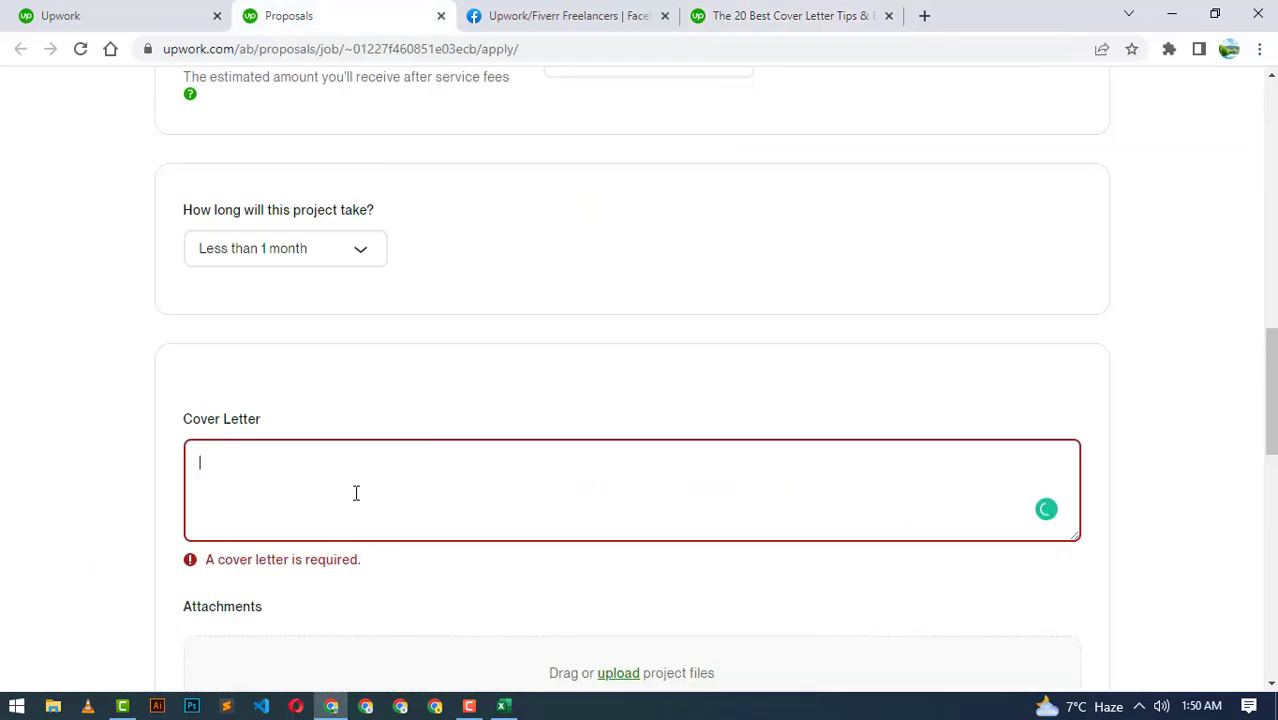
{"action": "scroll", "coordinate": [389, 503], "scroll_direction": "down", "scroll_amount": 3}
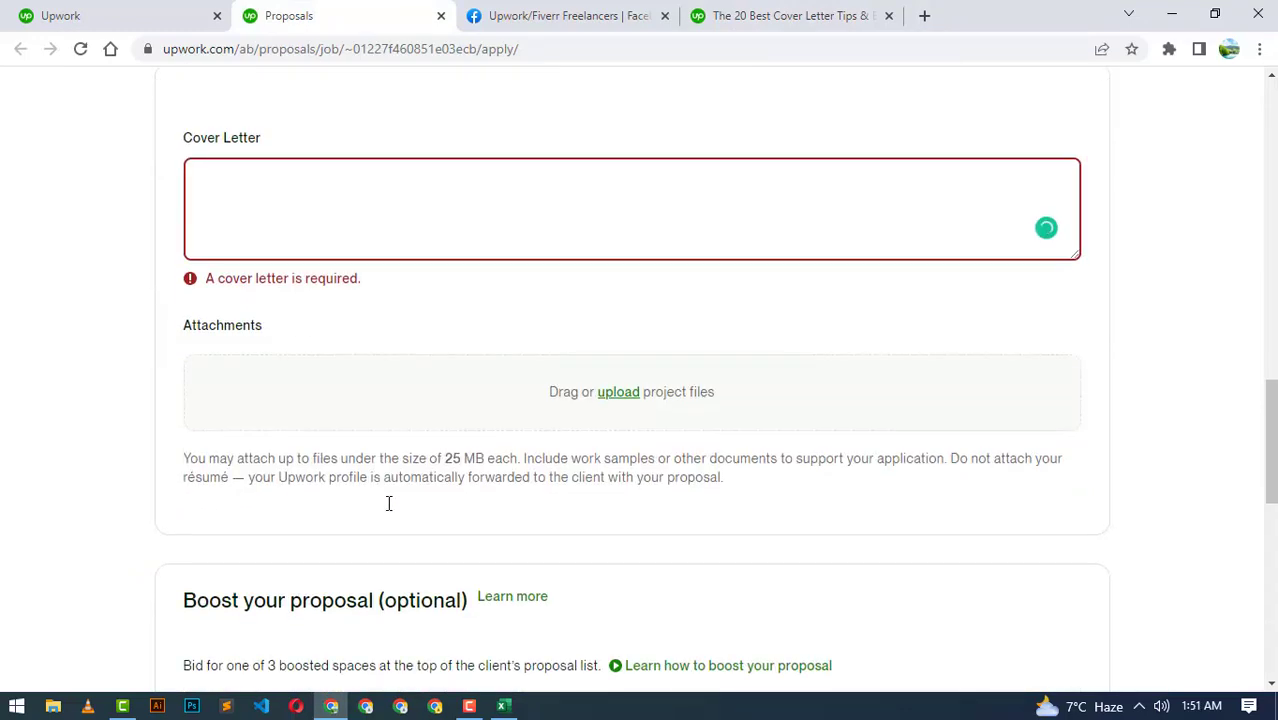
{"action": "scroll", "coordinate": [389, 503], "scroll_direction": "down", "scroll_amount": 6}
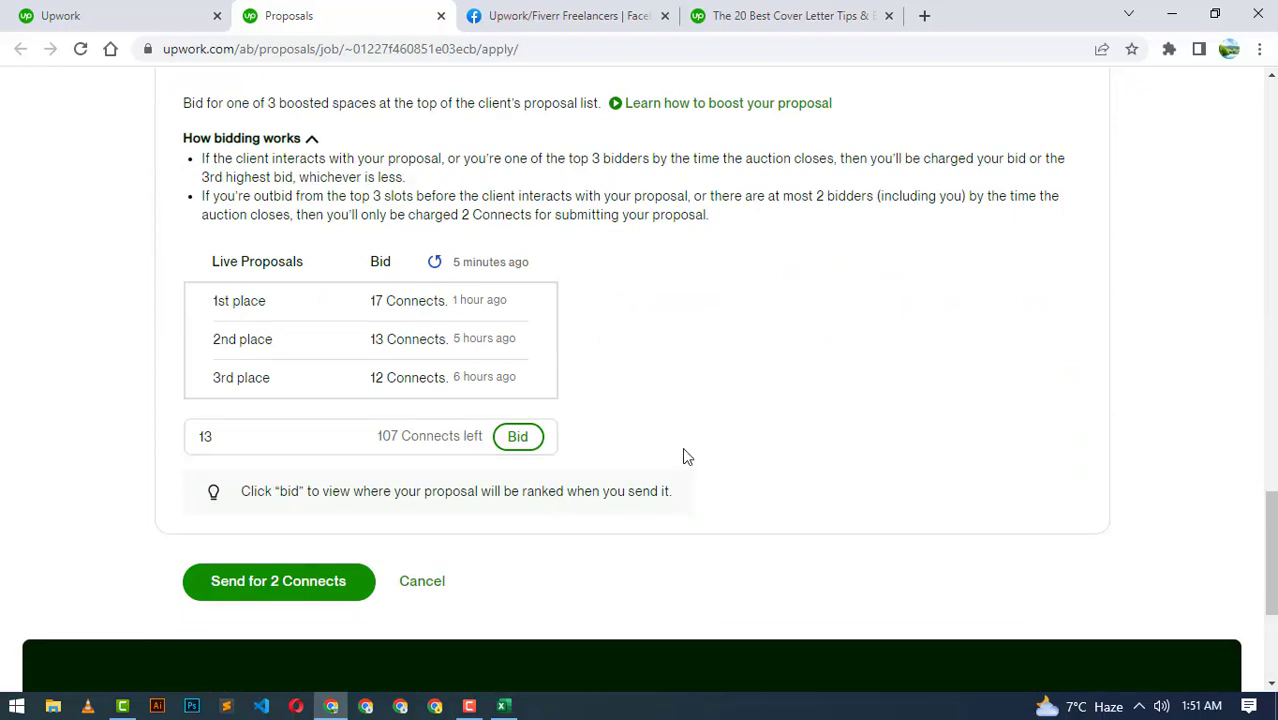
{"action": "scroll", "coordinate": [682, 447], "scroll_direction": "up", "scroll_amount": 12}
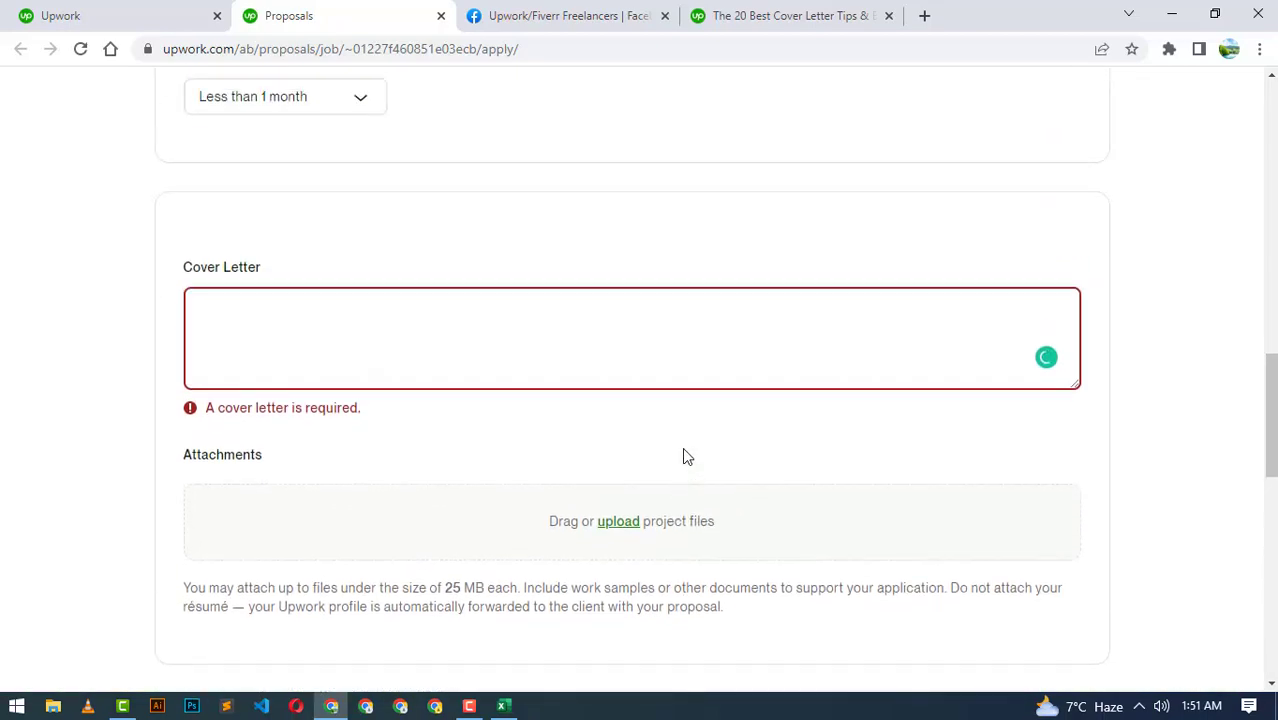
{"action": "scroll", "coordinate": [684, 456], "scroll_direction": "up", "scroll_amount": 8}
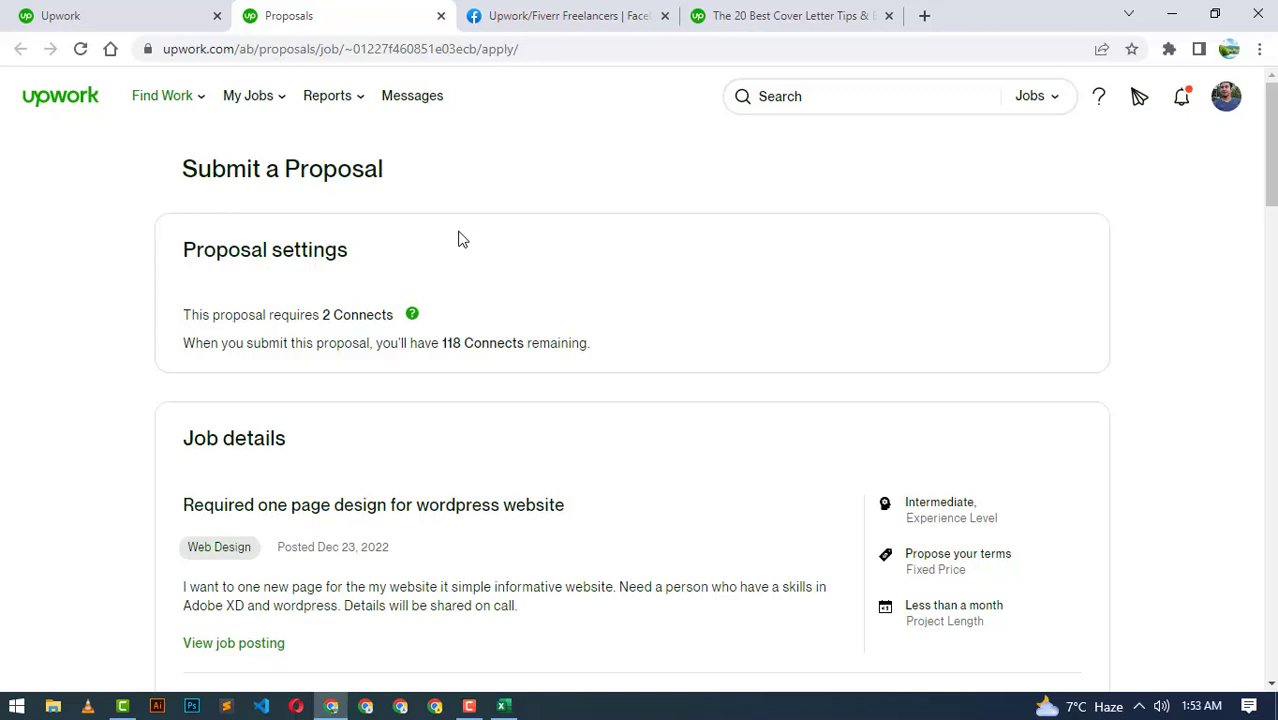
Step: Switch to the Upwork/Fiverr Freelancers Facebook group and browse its discussion posts and comments
{"action": "left_click", "coordinate": [505, 12]}
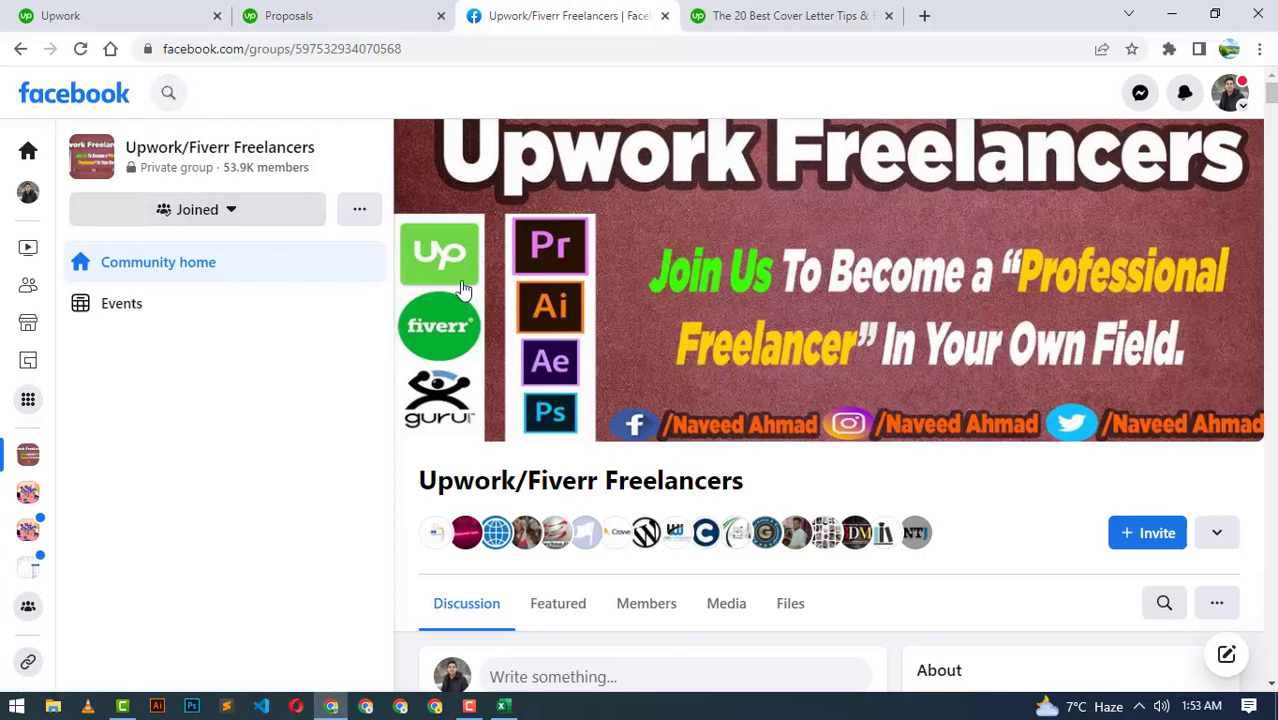
{"action": "scroll", "coordinate": [474, 287], "scroll_direction": "down", "scroll_amount": 4}
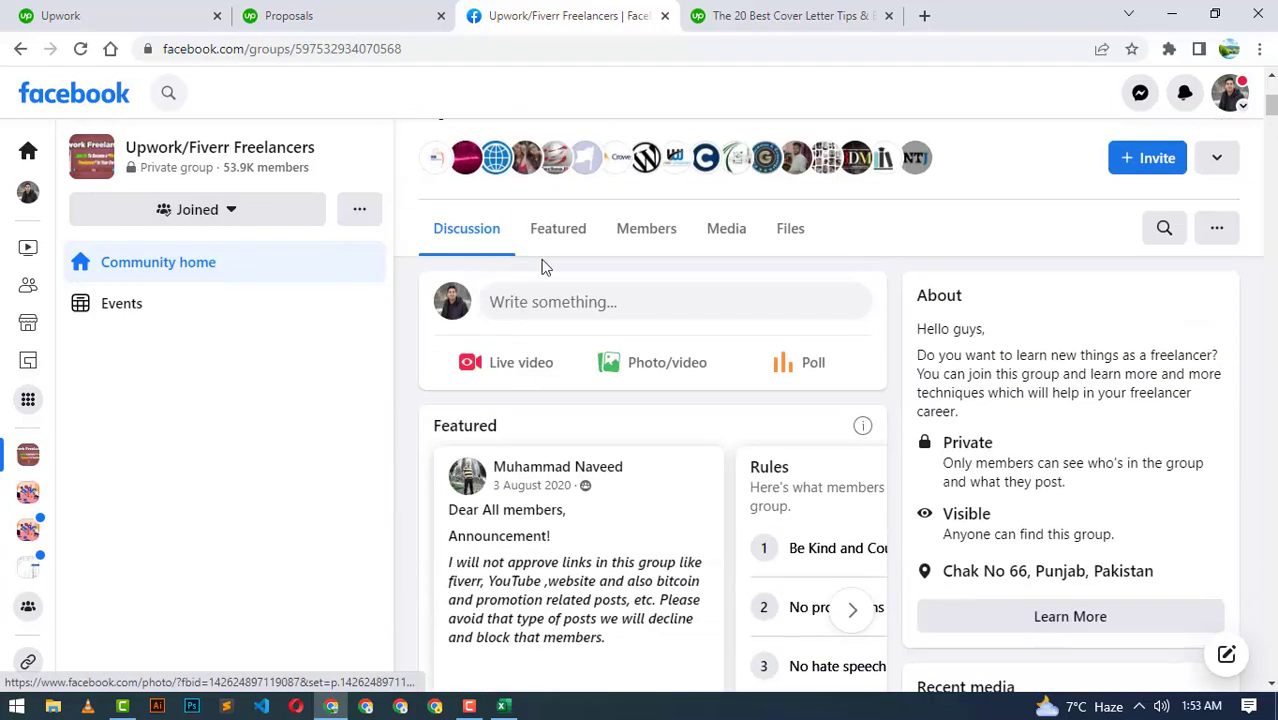
{"action": "scroll", "coordinate": [542, 265], "scroll_direction": "down", "scroll_amount": 5}
{"action": "scroll", "coordinate": [545, 268], "scroll_direction": "down", "scroll_amount": 8}
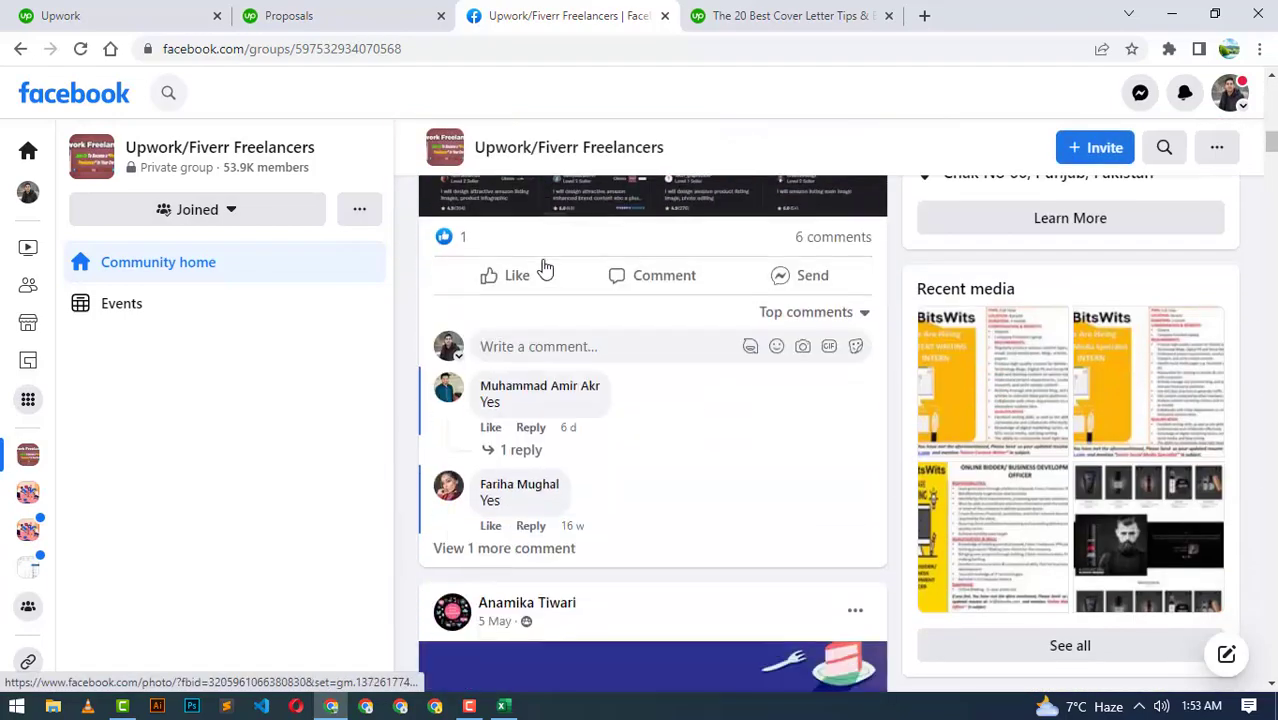
{"action": "scroll", "coordinate": [494, 264], "scroll_direction": "down", "scroll_amount": 2}
{"action": "scroll", "coordinate": [525, 290], "scroll_direction": "up", "scroll_amount": 3}
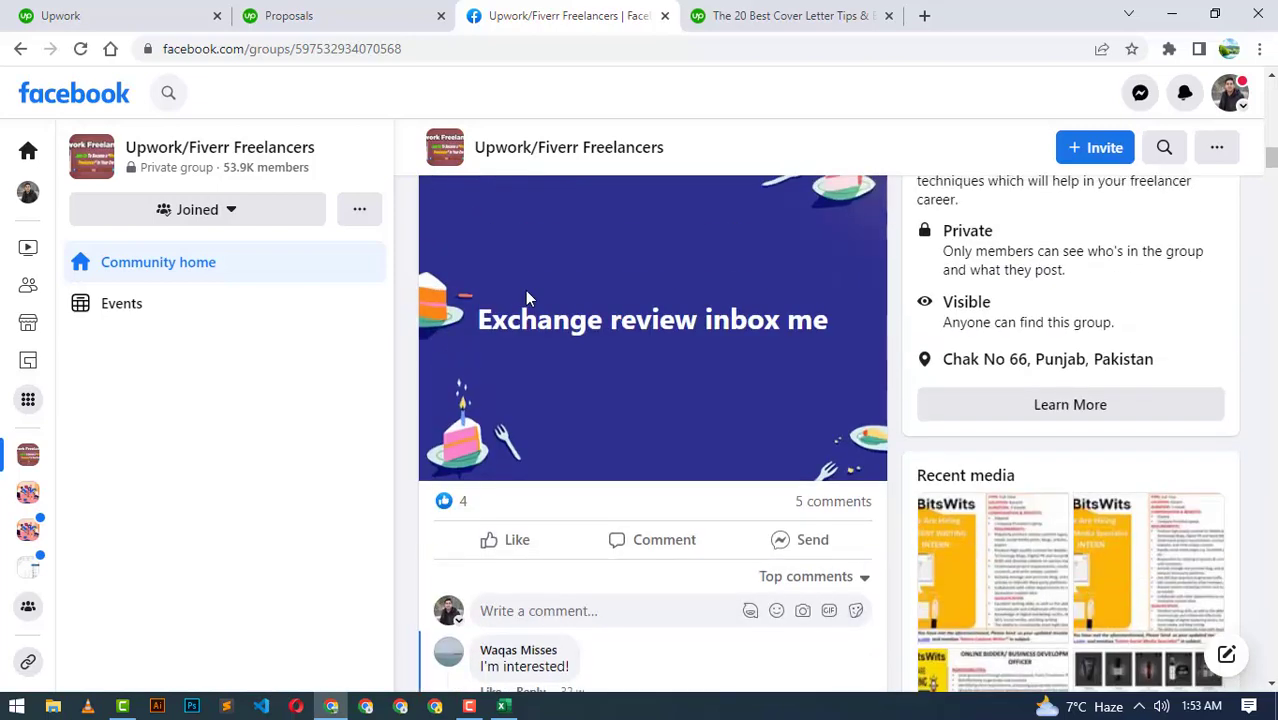
{"action": "scroll", "coordinate": [547, 330], "scroll_direction": "down", "scroll_amount": 4}
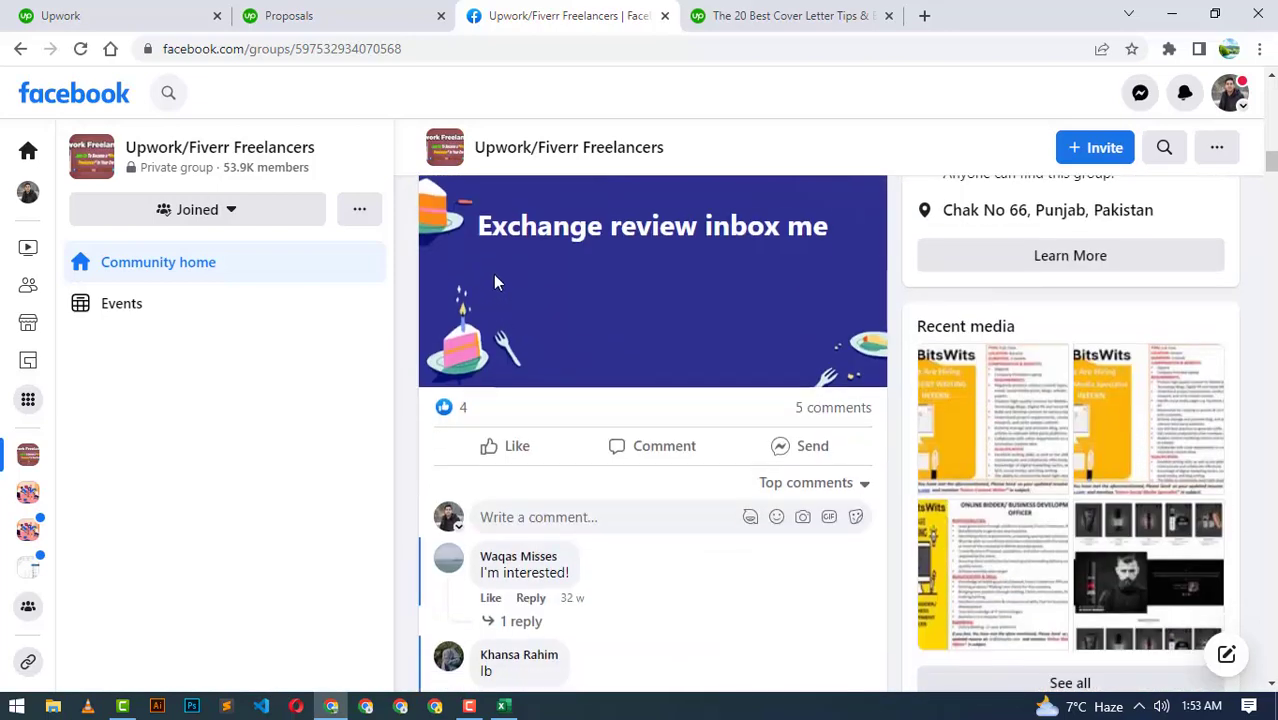